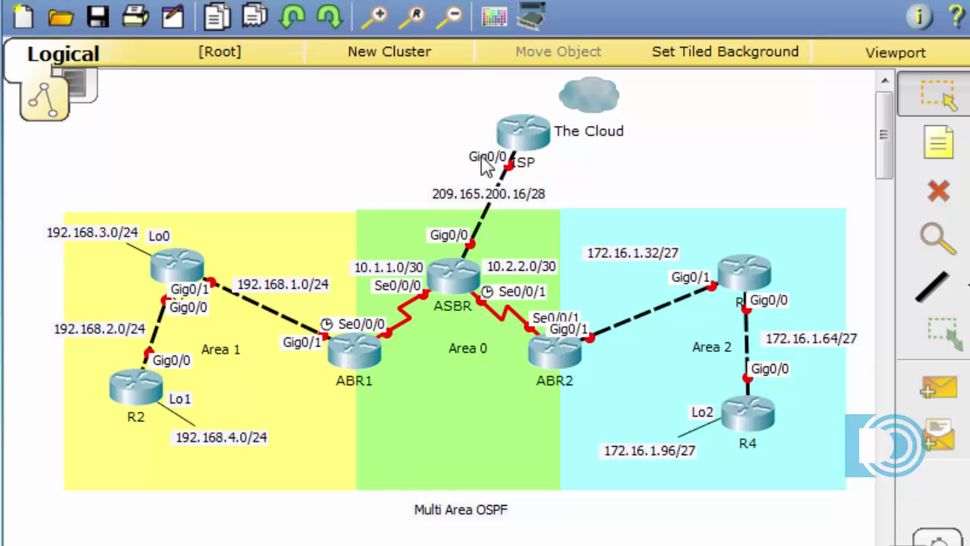
# Step: Open the ISP router's command-line interface, widen its window and start the console session
pyautogui.click(522, 133)
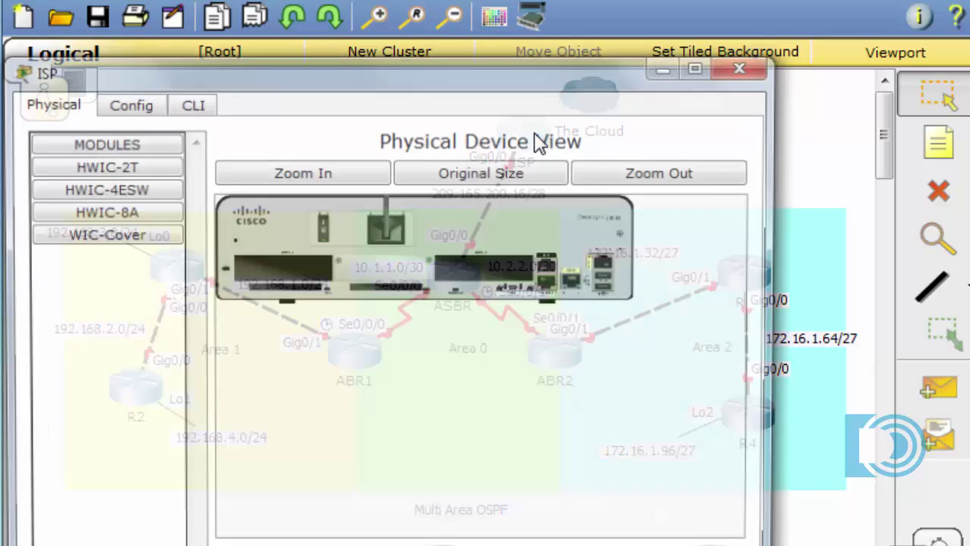
pyautogui.click(189, 106)
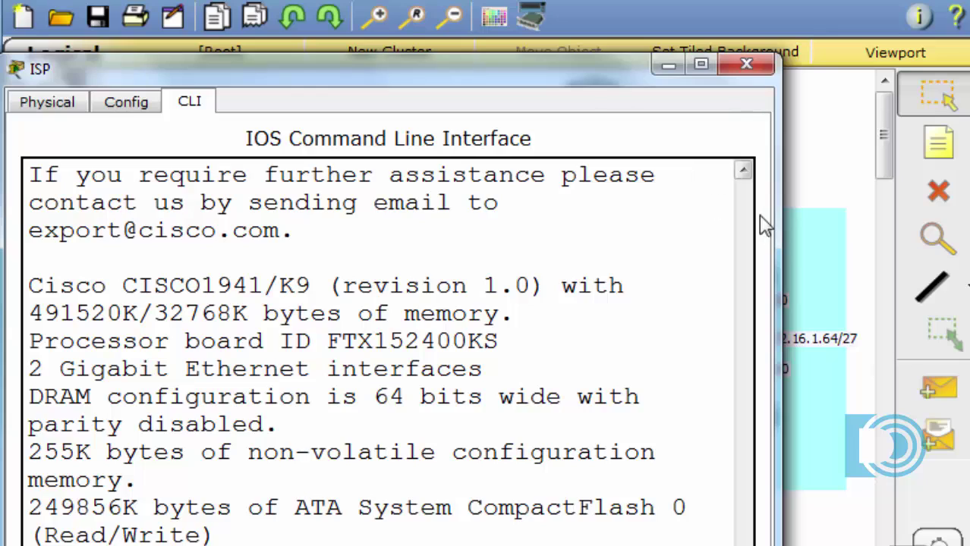
pyautogui.moveTo(781, 219); pyautogui.dragTo(966, 218)
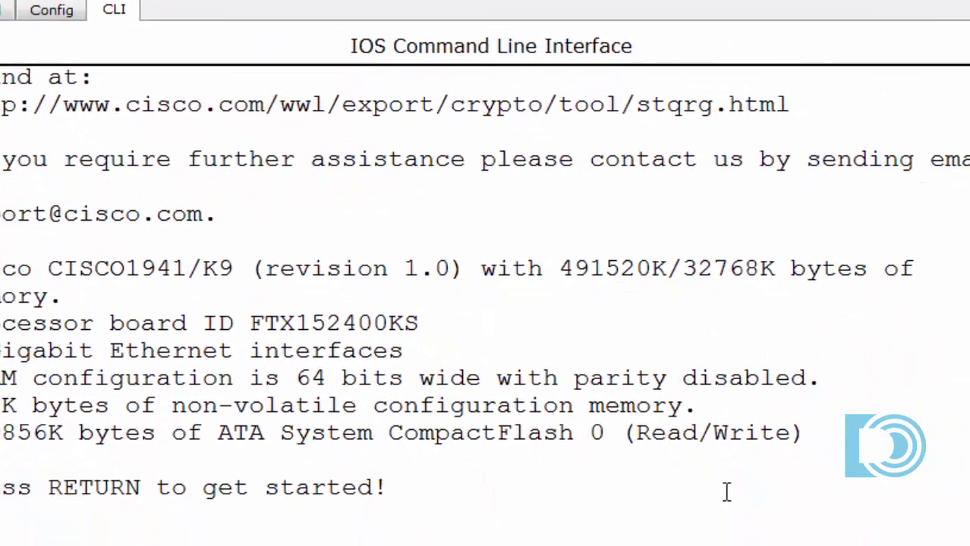
pyautogui.press('Return')
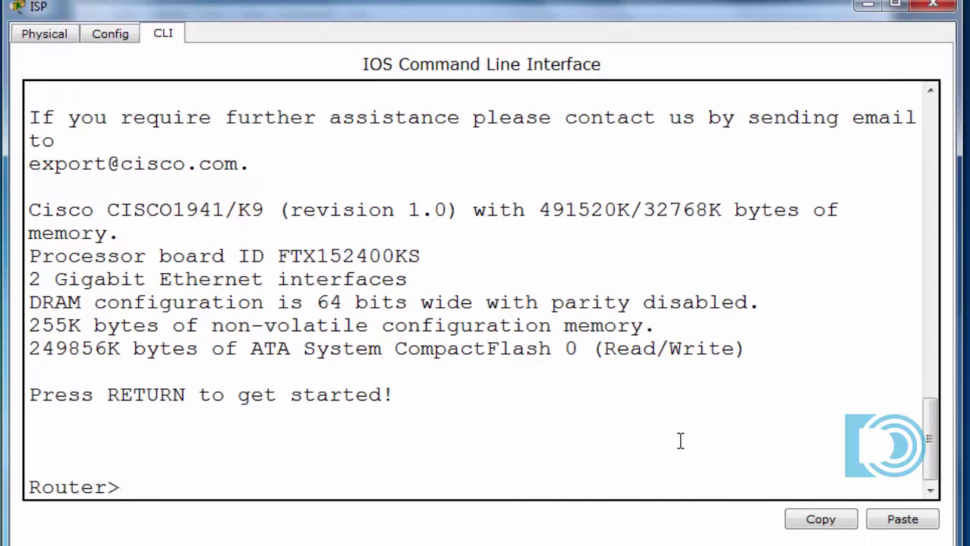
# Step: Enter global configuration mode on the router and set its hostname to ISP
pyautogui.write('en')
pyautogui.press('Return')
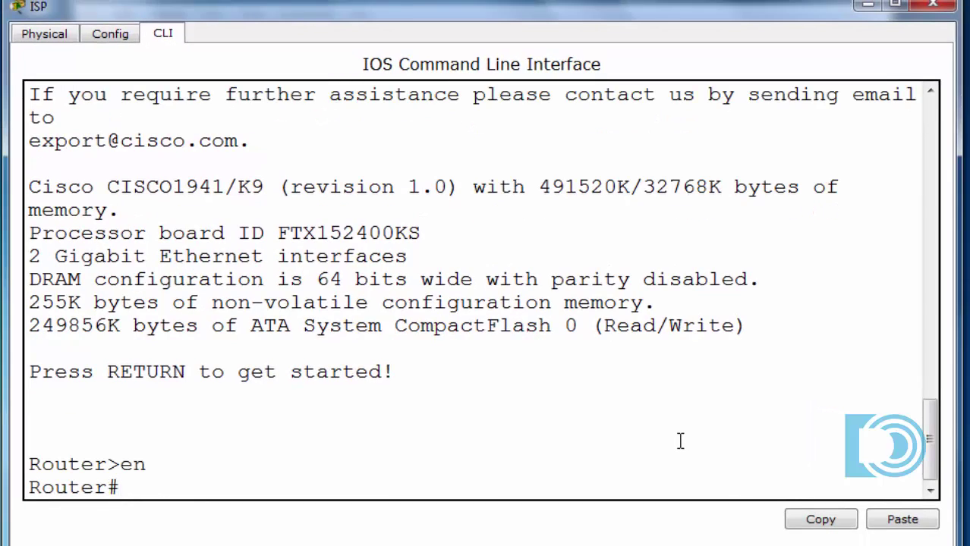
pyautogui.write('conf t')
pyautogui.press('Return')
pyautogui.write('h')
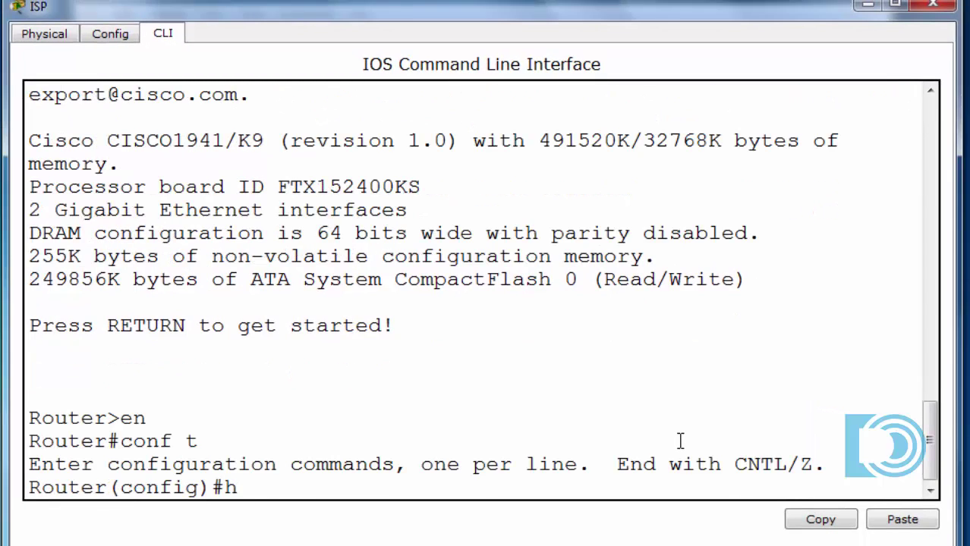
pyautogui.write('ostname')
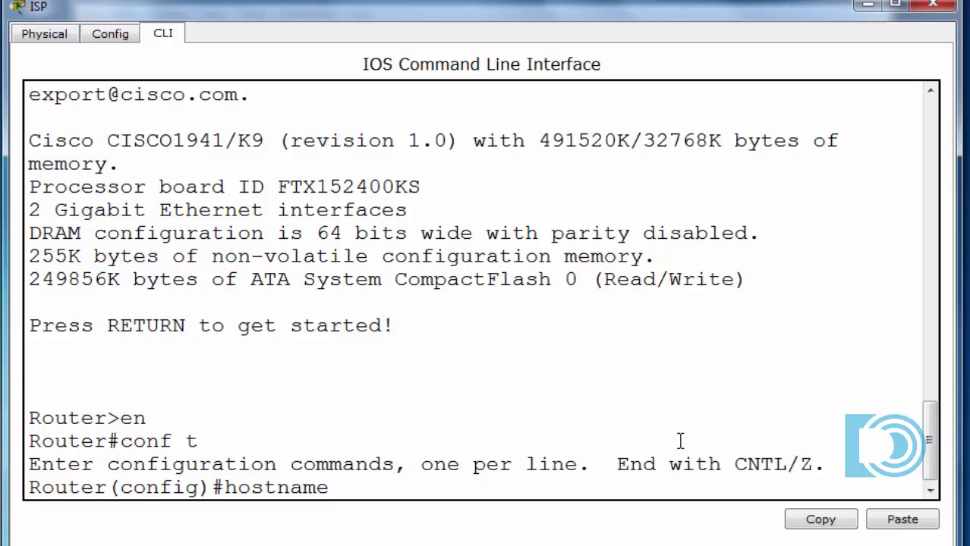
pyautogui.write(' ISP')
pyautogui.press('Return')
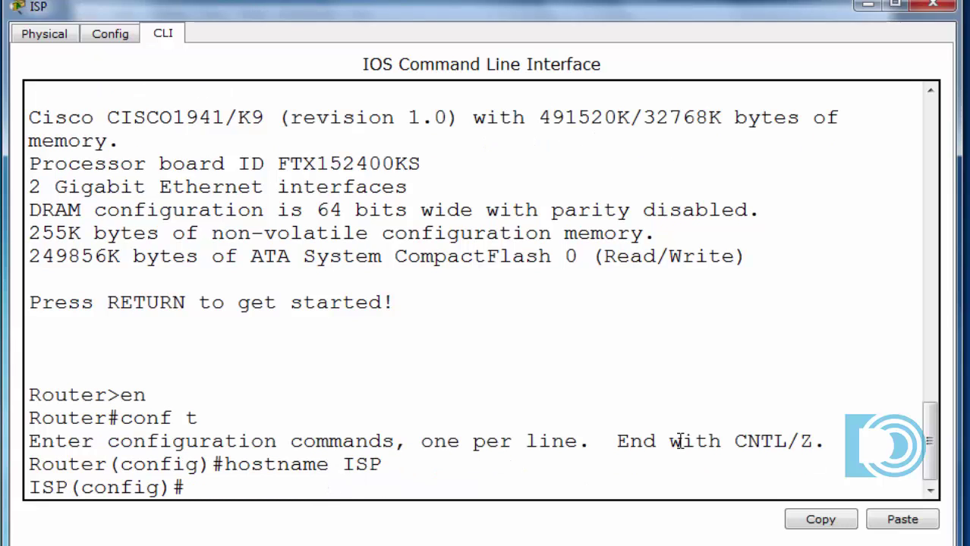
# Step: Assign IP address 209.165.200.17 with mask 255.255.255.240 to the ISP router's g0/0 interface
pyautogui.write('int g0/0')
pyautogui.press('Return')
pyautogui.write('ip ')
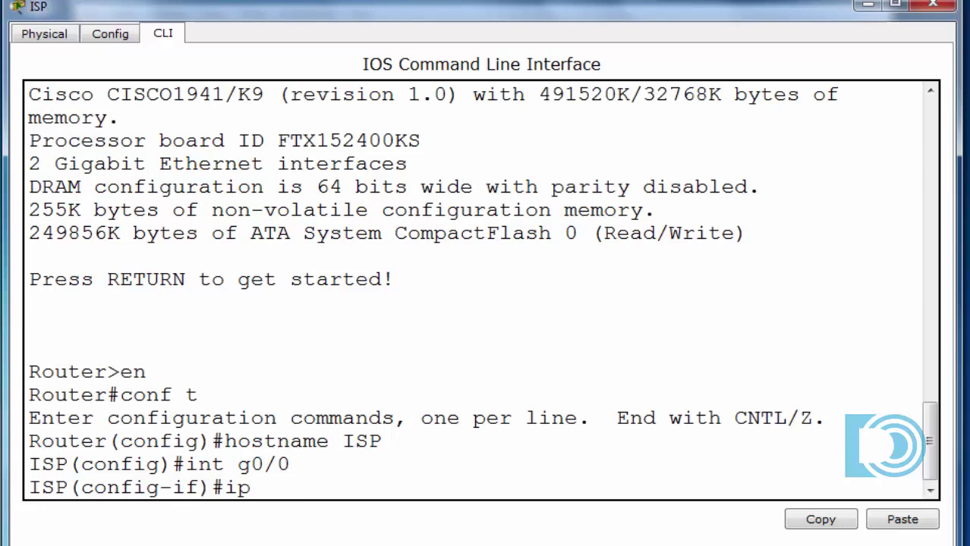
pyautogui.write('address 209')
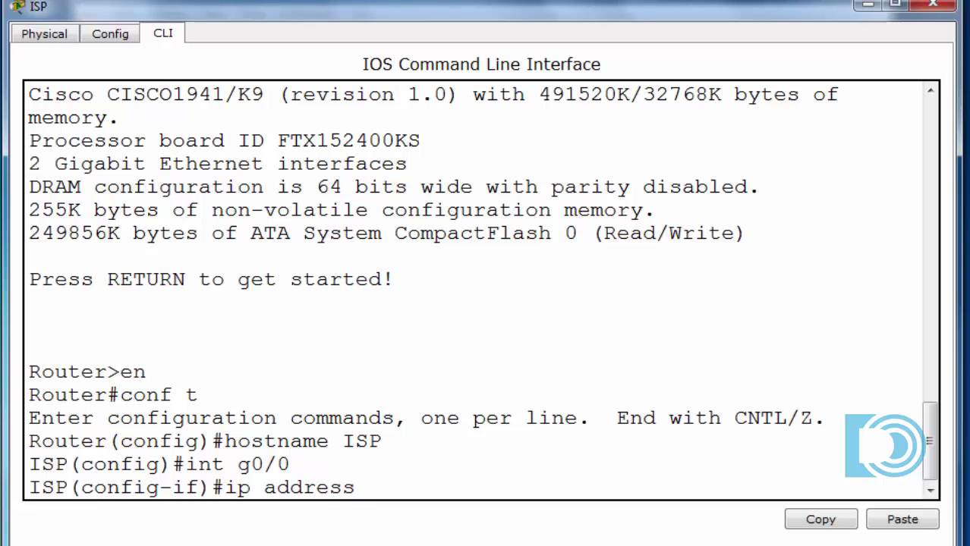
pyautogui.write('.165.200')
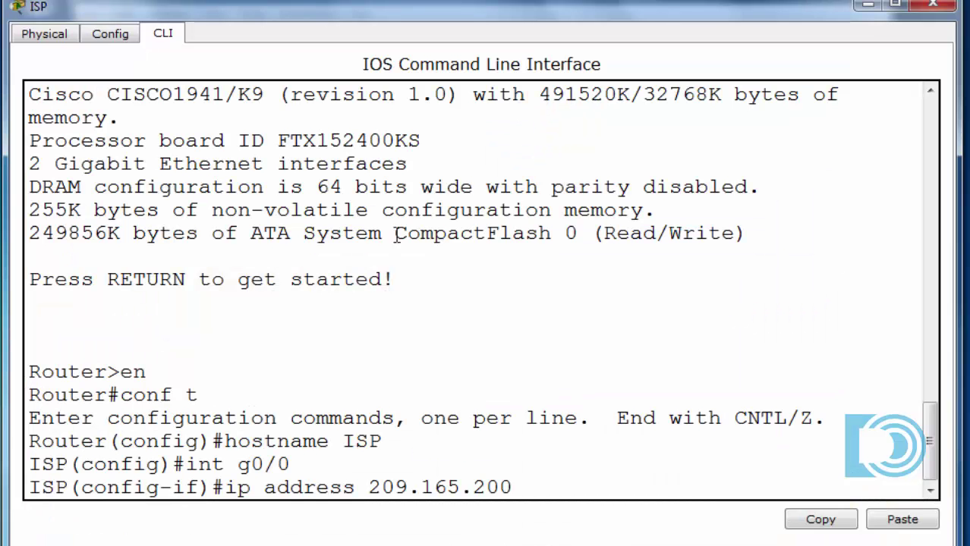
pyautogui.write('.17')
pyautogui.write('255.255.255.240')
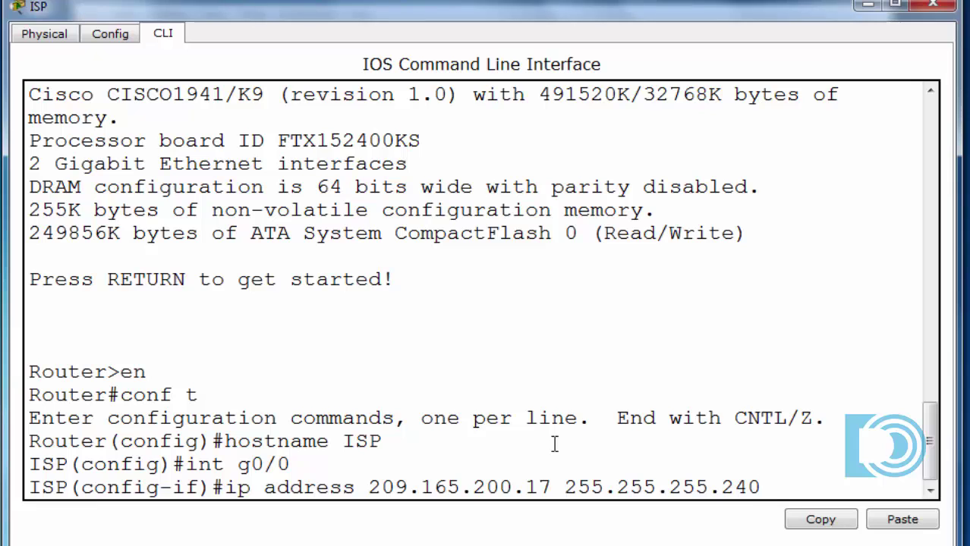
pyautogui.press('Return')
# Step: Enable the ISP router's g0/0 interface with no shut
pyautogui.write('n')
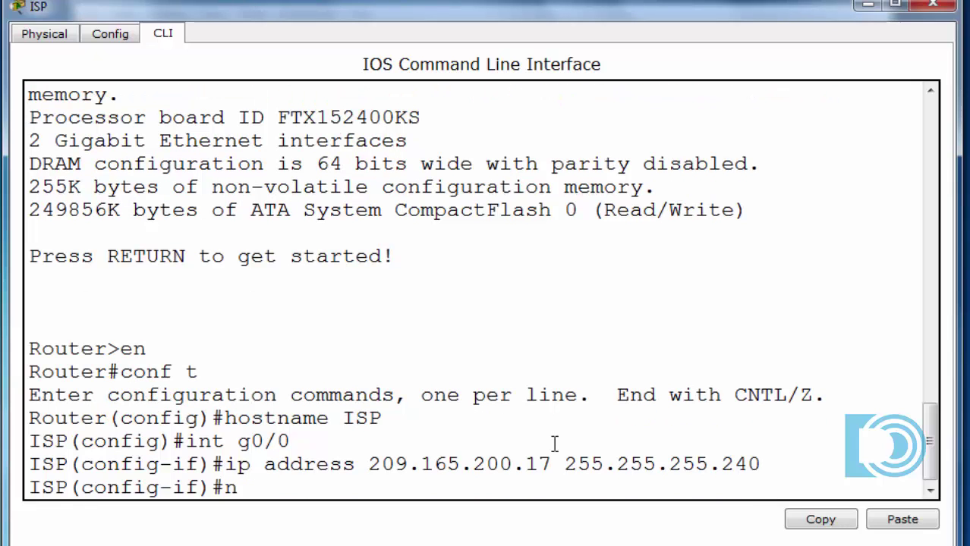
pyautogui.write('o shut')
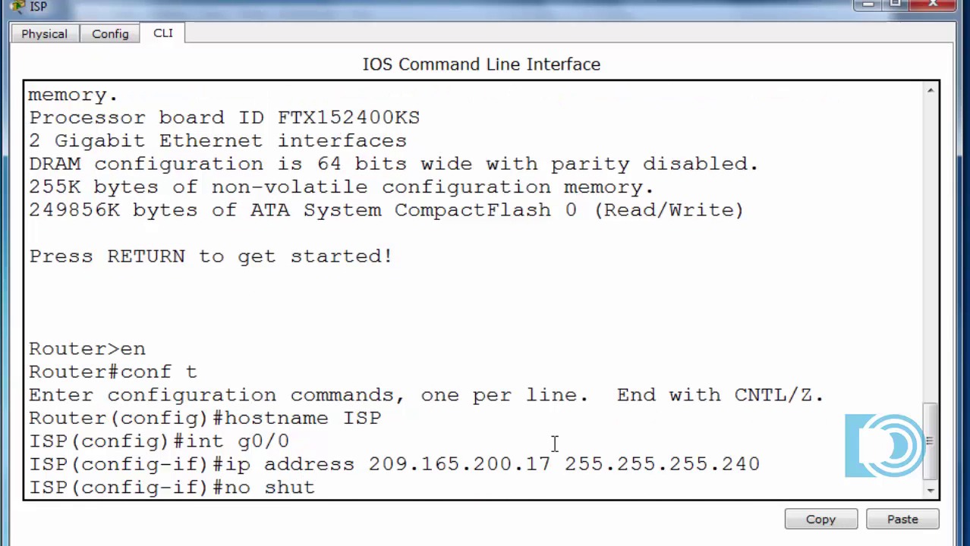
pyautogui.press('Return')
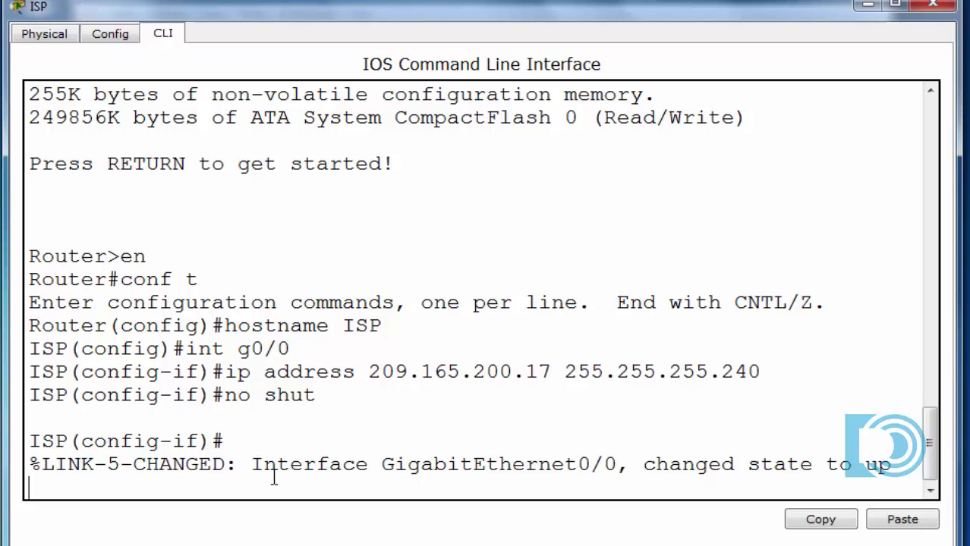
pyautogui.press('Return')
# Step: Add a default static route 0.0.0.0 0.0.0.0 on ISP using g0/0 as the exit interface
pyautogui.write('ip route')
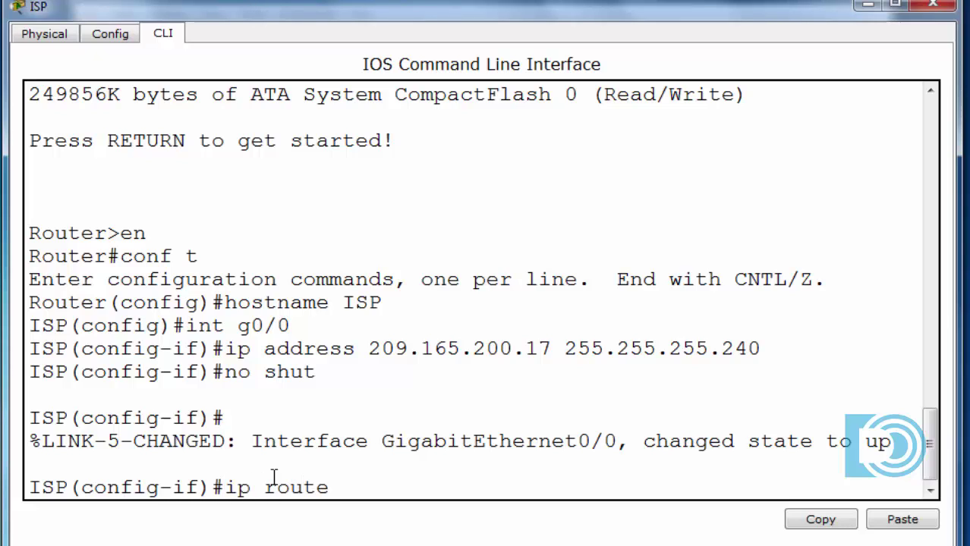
pyautogui.write(' 0.0.0.0 0.0.0.0')
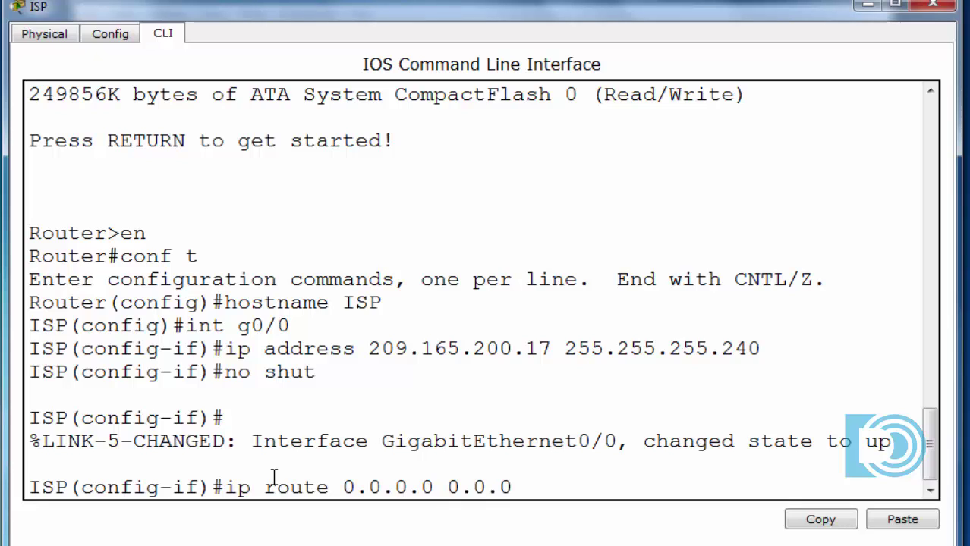
pyautogui.write(' g0/0')
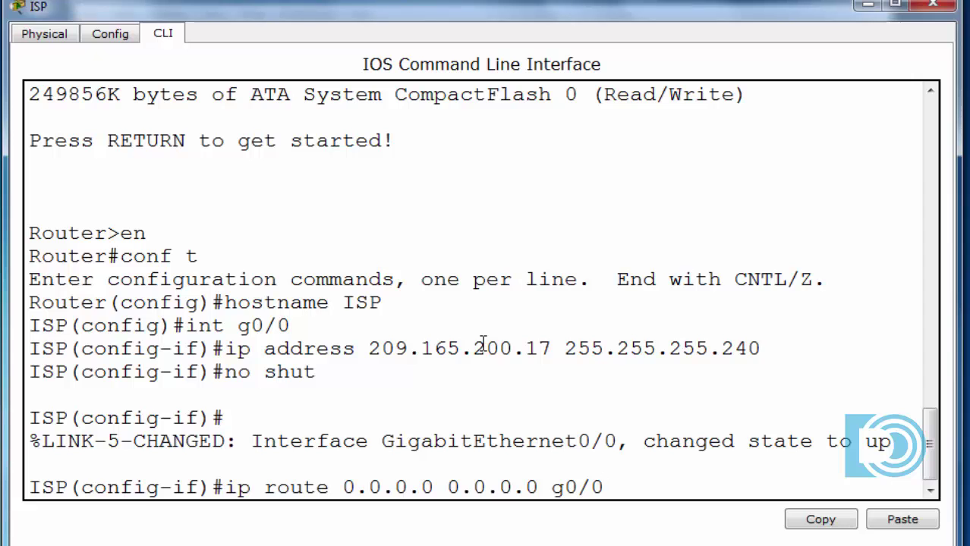
pyautogui.press('Return')
pyautogui.press('Return')
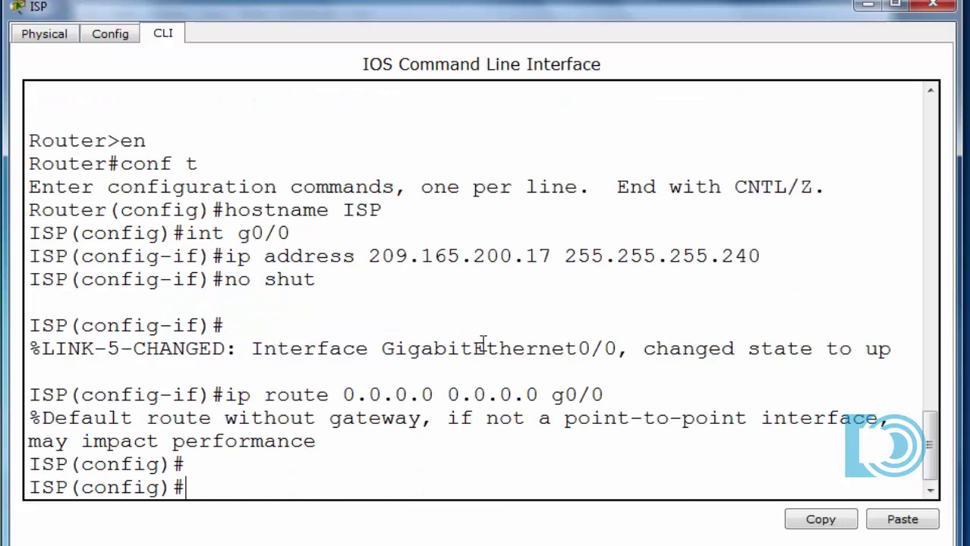
# Step: Leave configuration mode on ISP, save the running configuration to the startup configuration and minimize the router window
pyautogui.hotkey('ctrl', 'z')
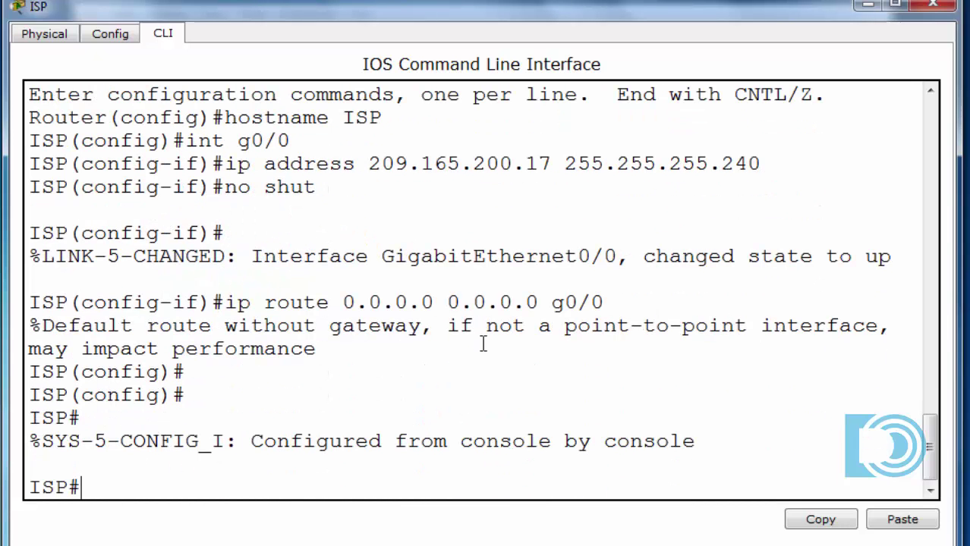
pyautogui.write('copy run start')
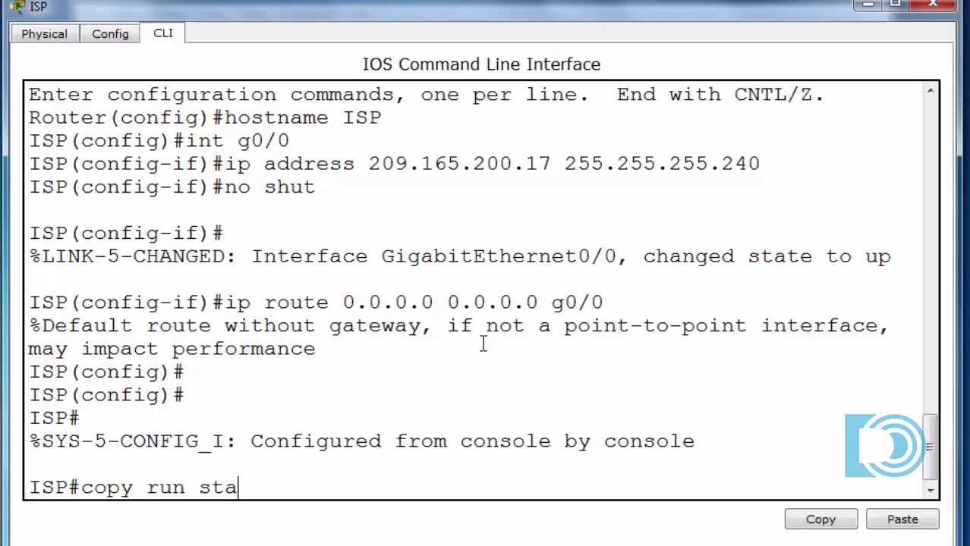
pyautogui.press('Return')
pyautogui.press('Return')
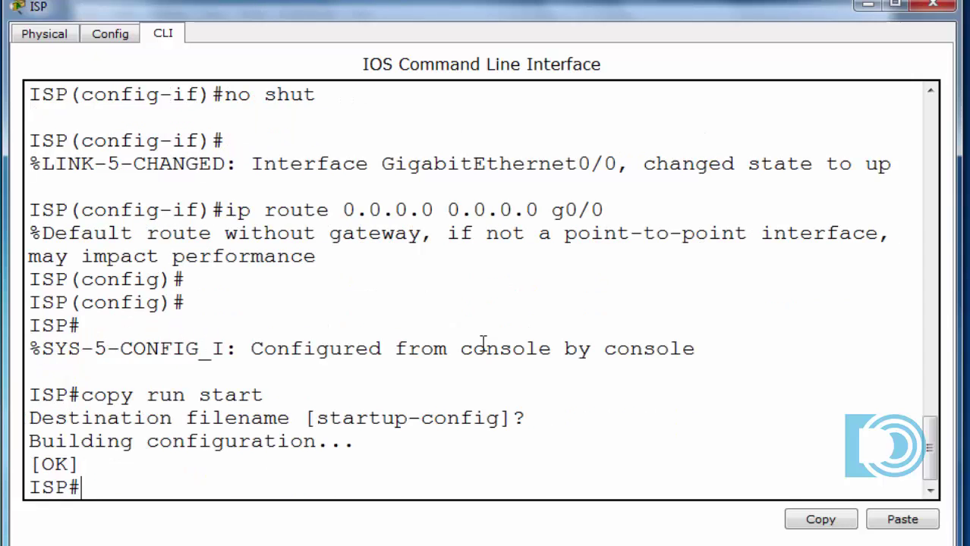
pyautogui.click(867, 7)
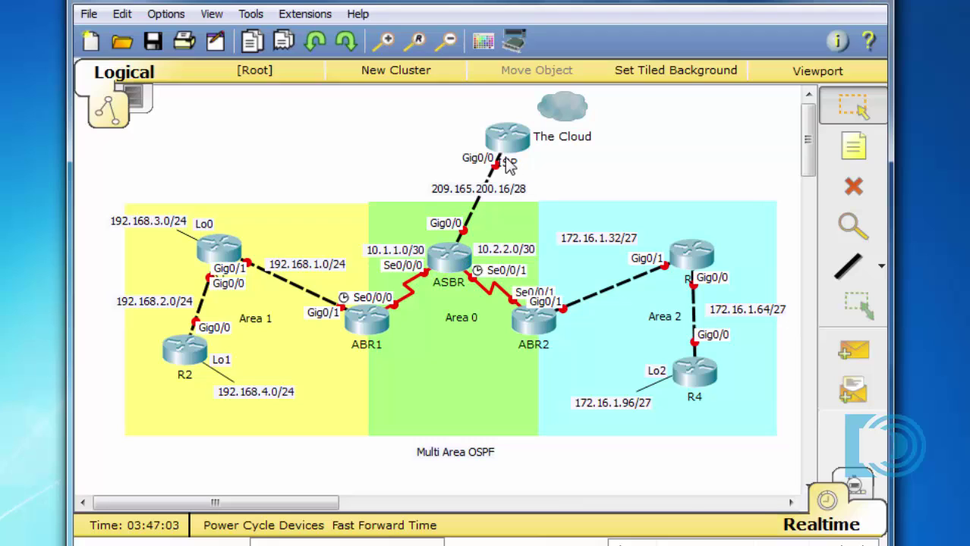
# Step: Open the ASBR router's command-line interface and set its hostname to ASBR in global configuration mode
pyautogui.moveTo(513, 172)
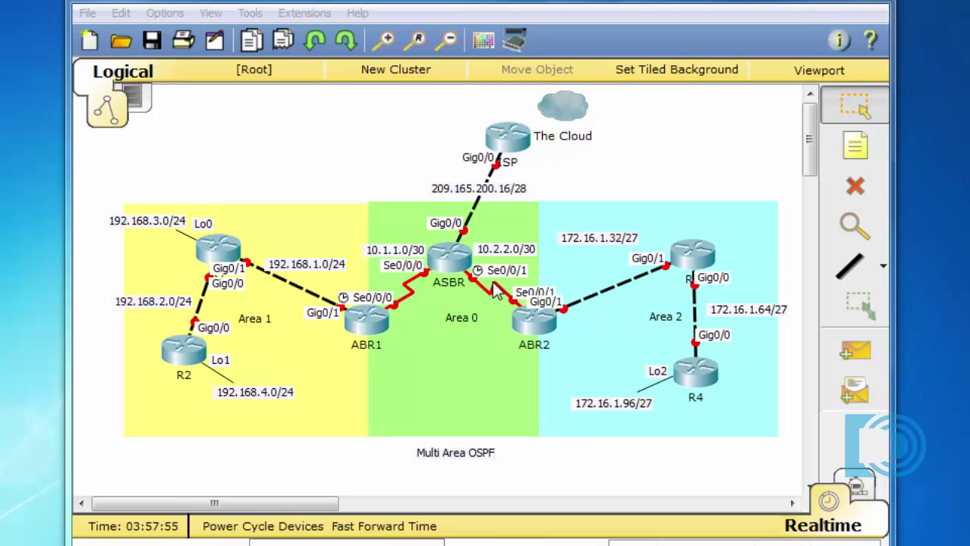
pyautogui.click(453, 257)
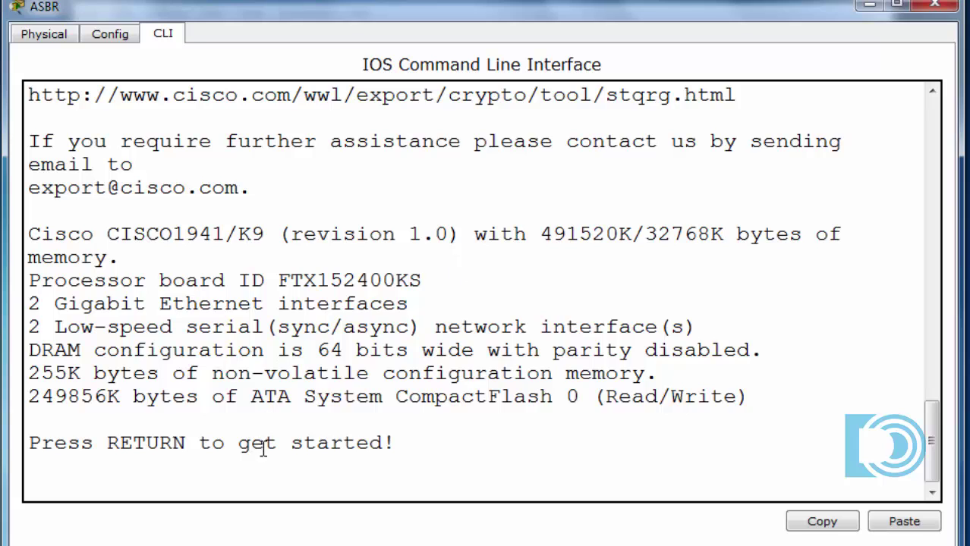
pyautogui.press('Return')
pyautogui.write('en')
pyautogui.press('Return')
pyautogui.write('conf t')
pyautogui.press('Return')
pyautogui.write('hostname ASBR')
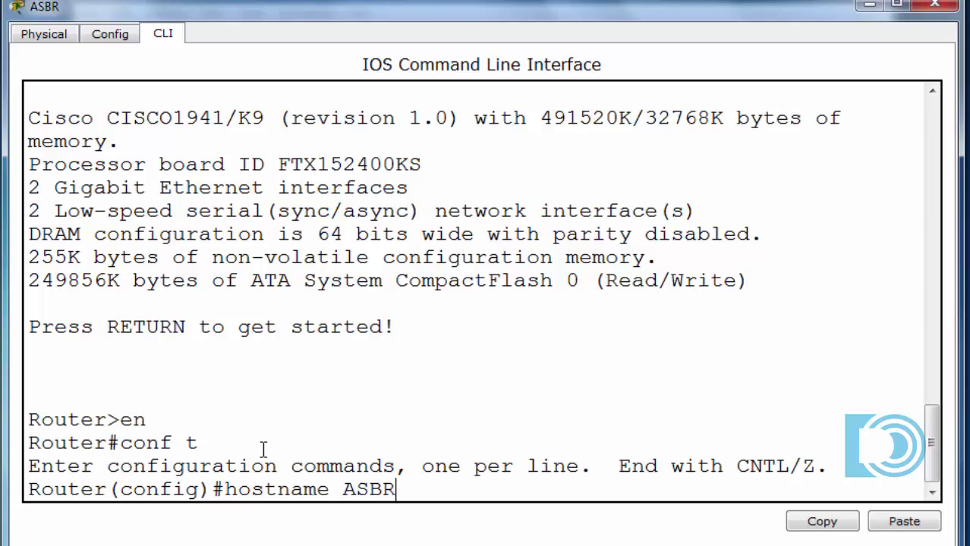
pyautogui.press('Return')
# Step: Assign IP address 209.165.200.18 with mask 255.255.255.240 to the ASBR router's g0/0 interface
pyautogui.write('int')
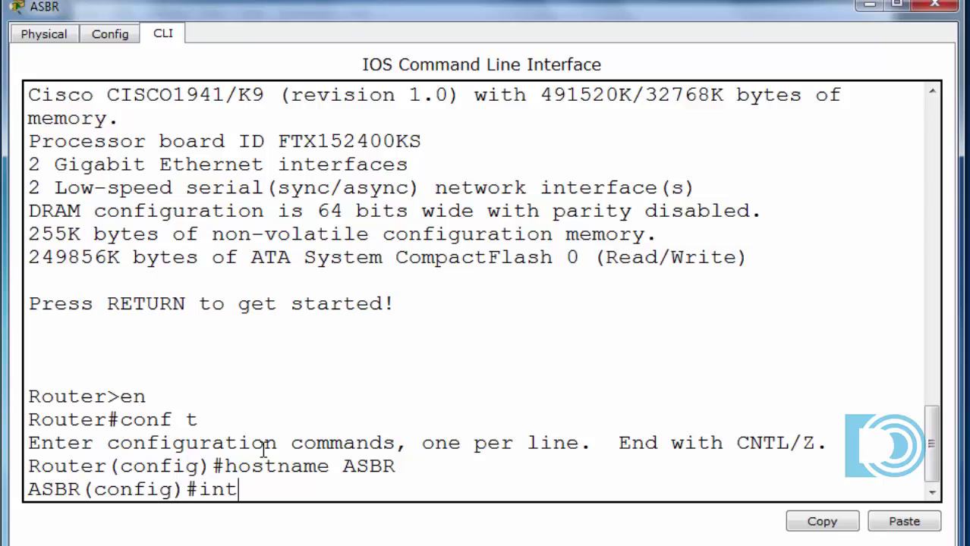
pyautogui.write(' g0/0')
pyautogui.press('Return')
pyautogui.write('ip addre')
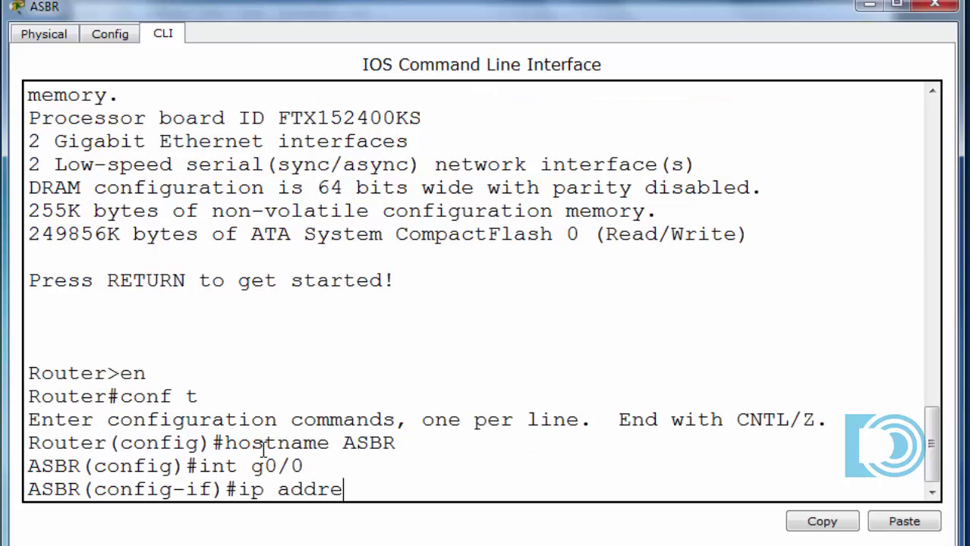
pyautogui.write('ss 209.165.200 ')
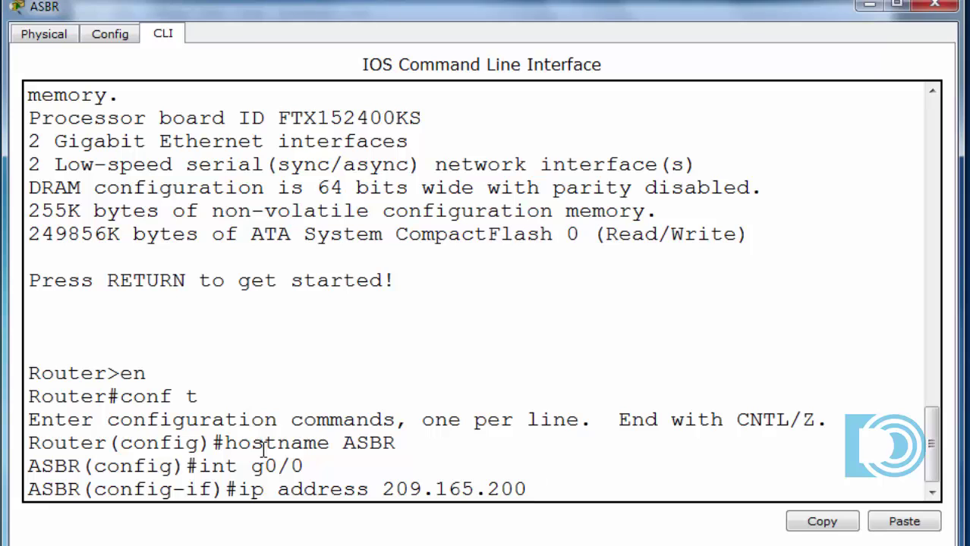
pyautogui.write('.18 255.255.')
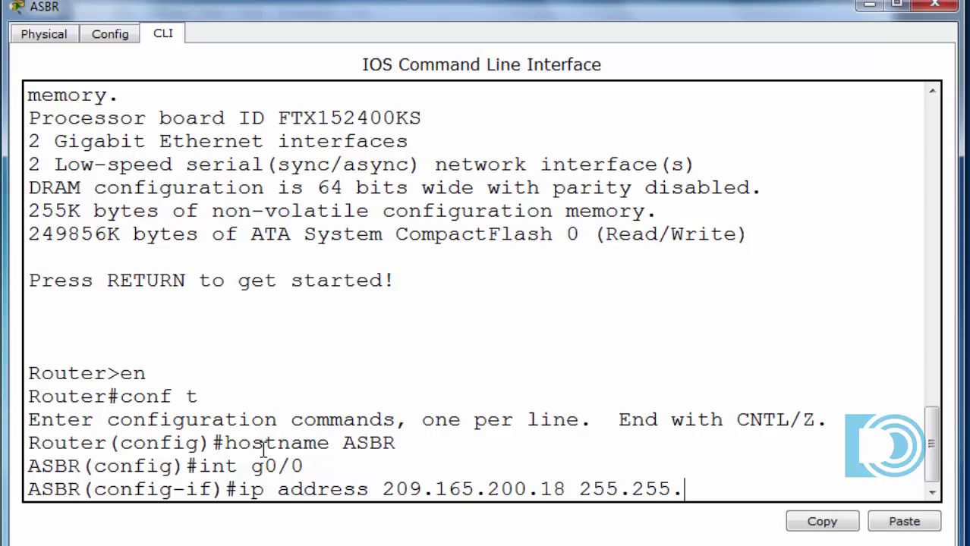
pyautogui.write('255.240')
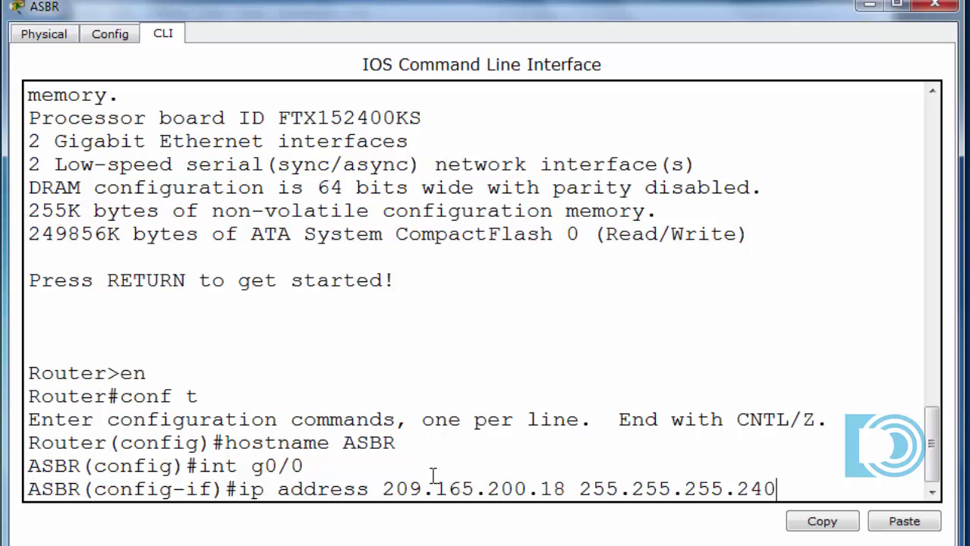
pyautogui.moveTo(534, 489); pyautogui.dragTo(566, 491)
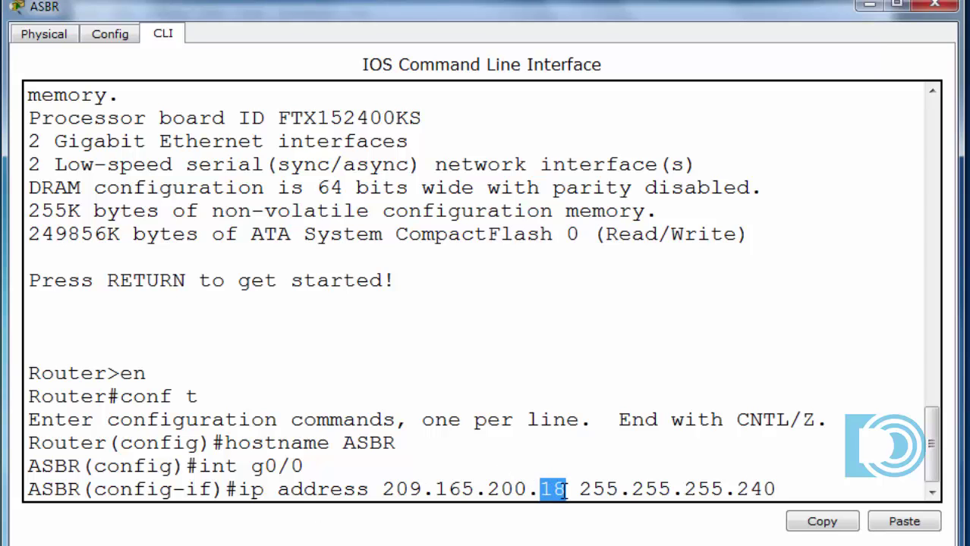
pyautogui.click(539, 493)
pyautogui.click(786, 489)
pyautogui.press('Return')
# Step: Enable the ASBR router's g0/0 interface with no shut
pyautogui.write('no shut')
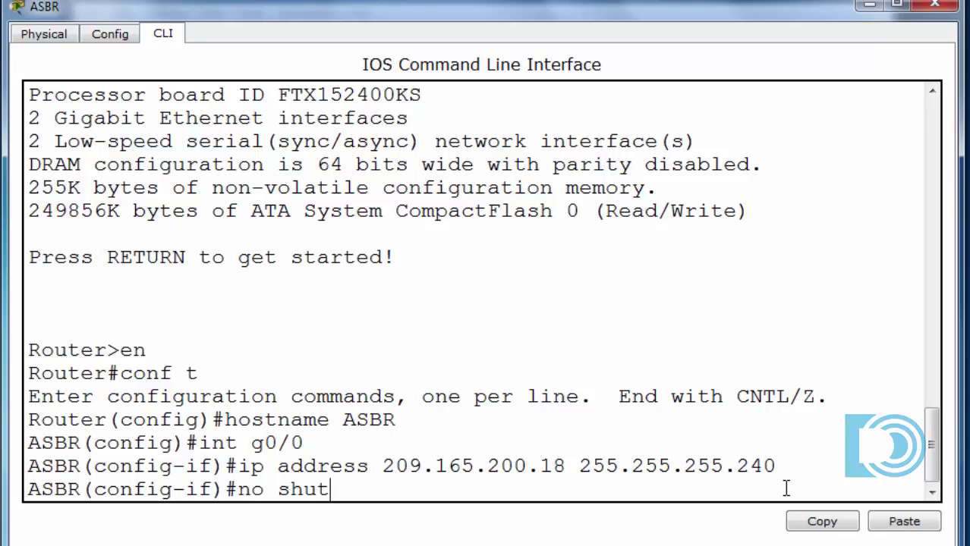
pyautogui.press('Return')
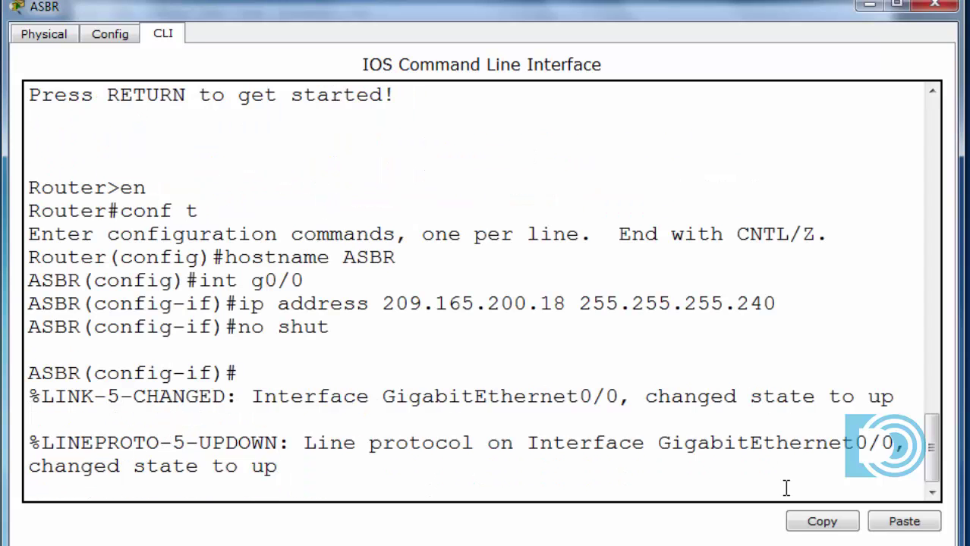
pyautogui.press('Return')
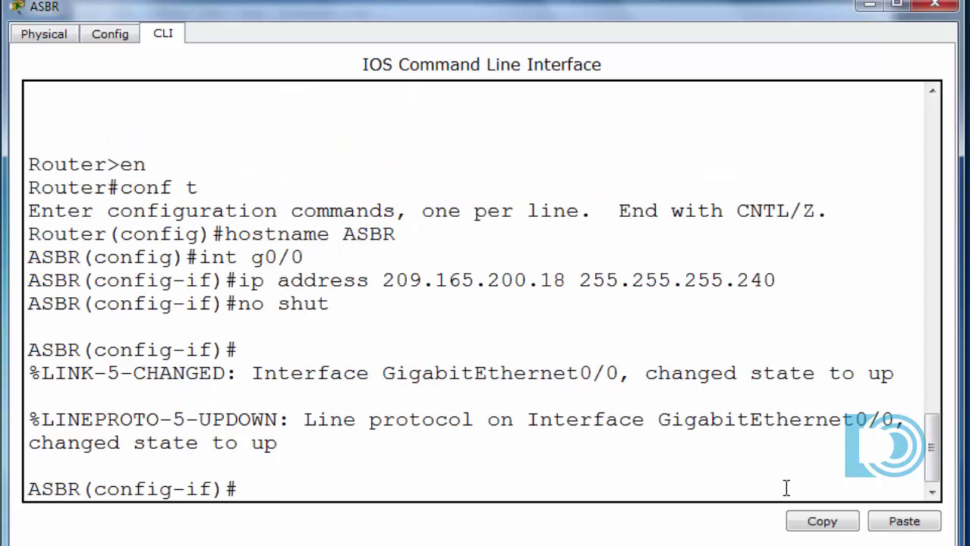
# Step: Ping 209.165.200.17 from the ASBR router without leaving interface configuration mode
pyautogui.write('do ping 2')
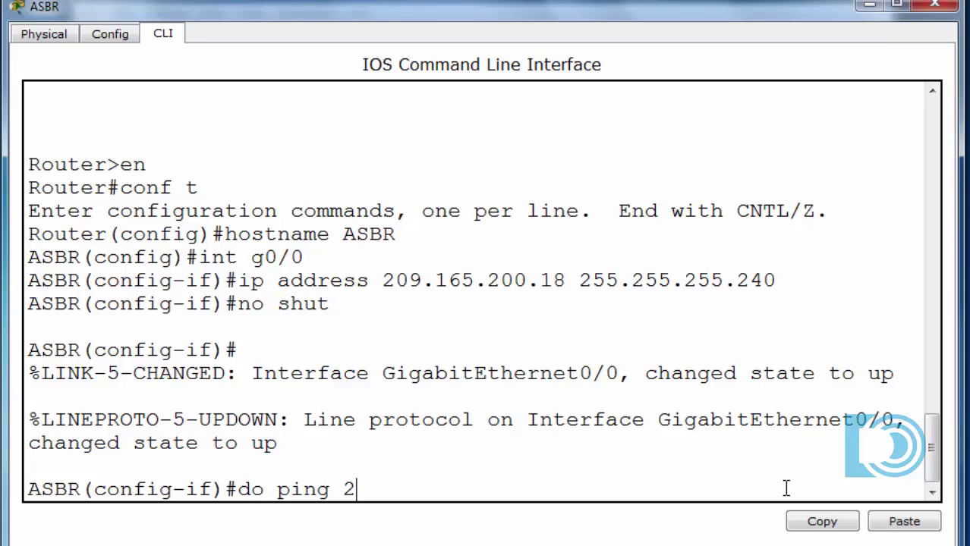
pyautogui.write('09.165')
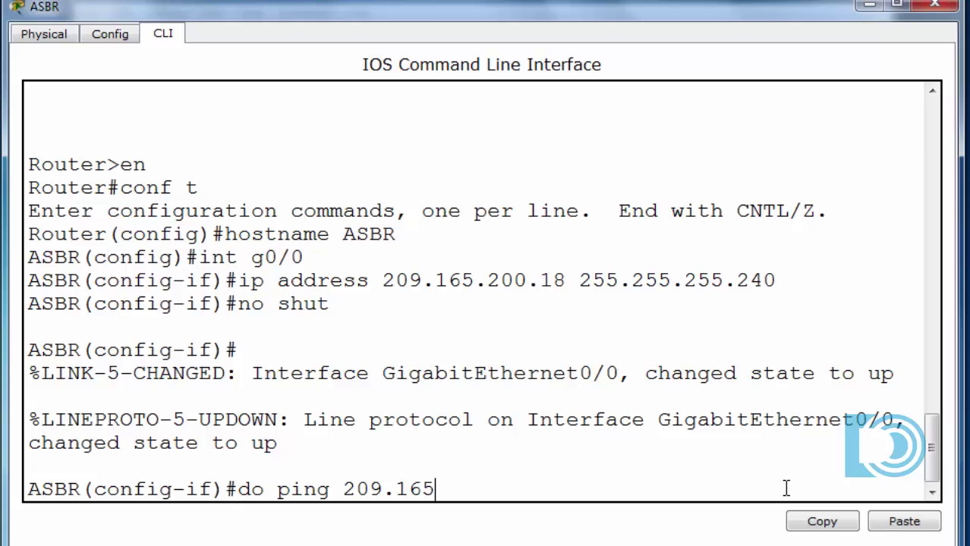
pyautogui.write('.200.17')
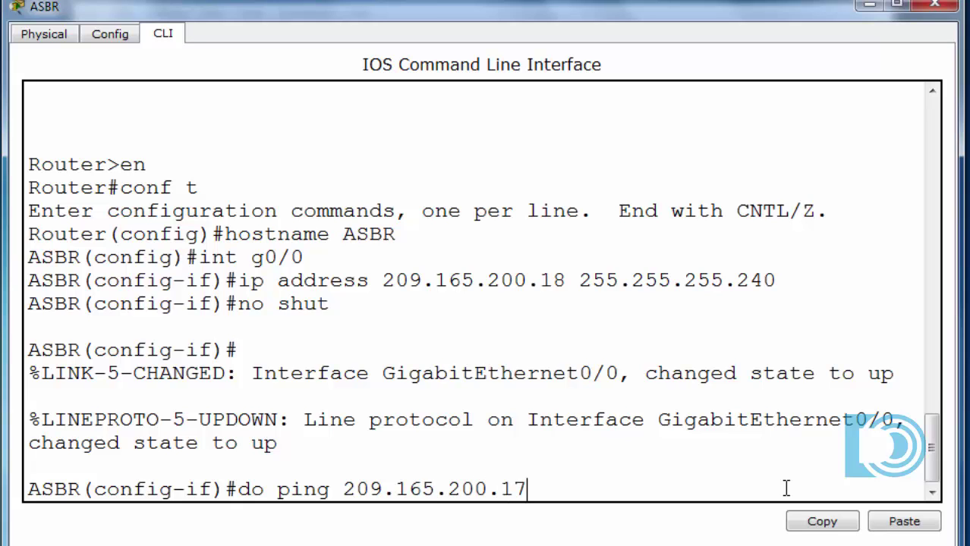
pyautogui.press('Return')
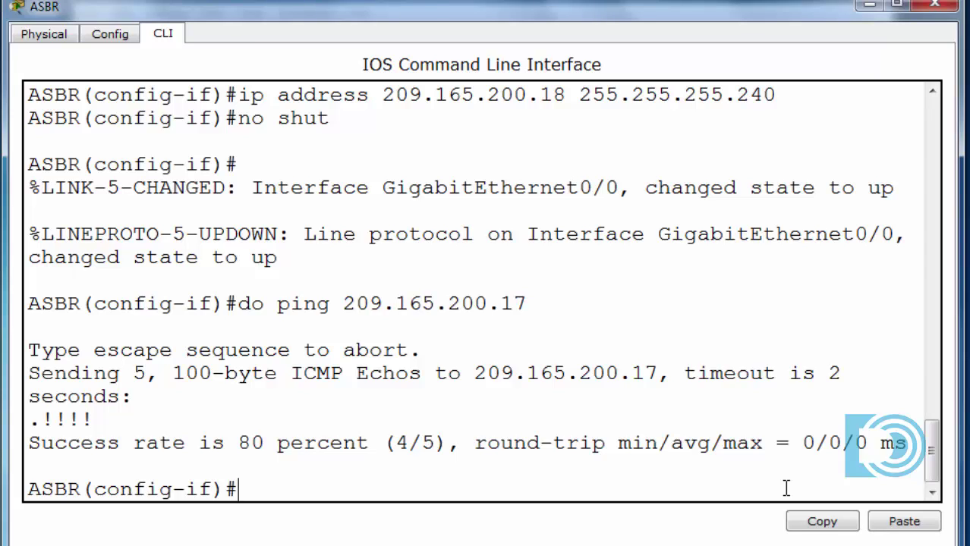
# Step: Assign IP address 10.1.1.2 with mask 255.255.255.252 to the ASBR router's s0/0/0 interface and enable it with no shut
pyautogui.press('Up')
pyautogui.press('Up')
pyautogui.press('Up')
pyautogui.press('Up')
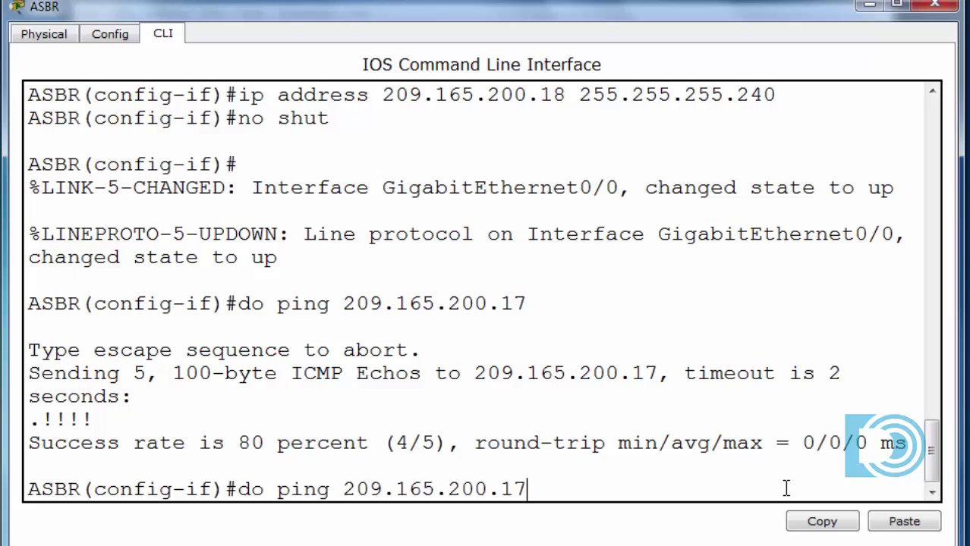
pyautogui.press('BackSpace')
pyautogui.press('BackSpace')
pyautogui.press('BackSpace')
pyautogui.press('BackSpace')
pyautogui.write('s0/0/0')
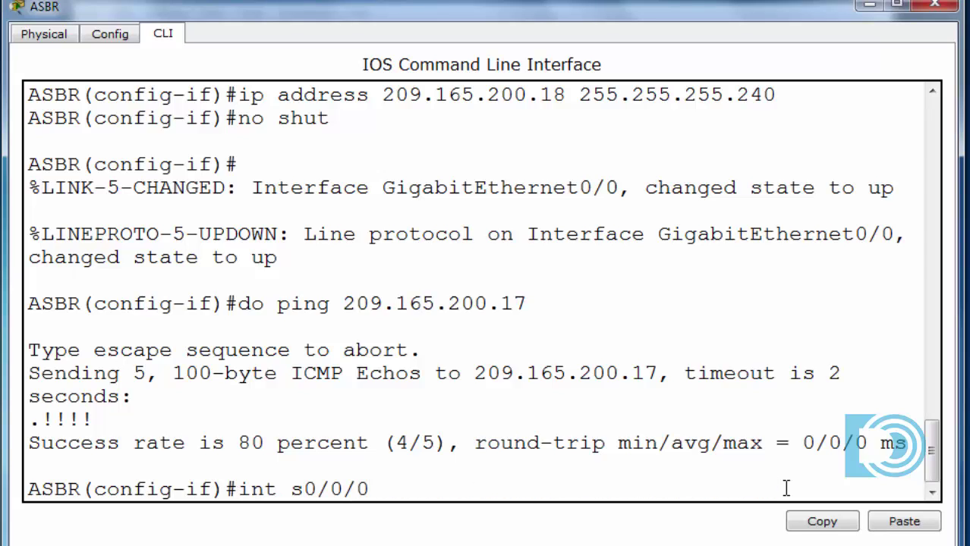
pyautogui.press('Return')
pyautogui.write('p a')
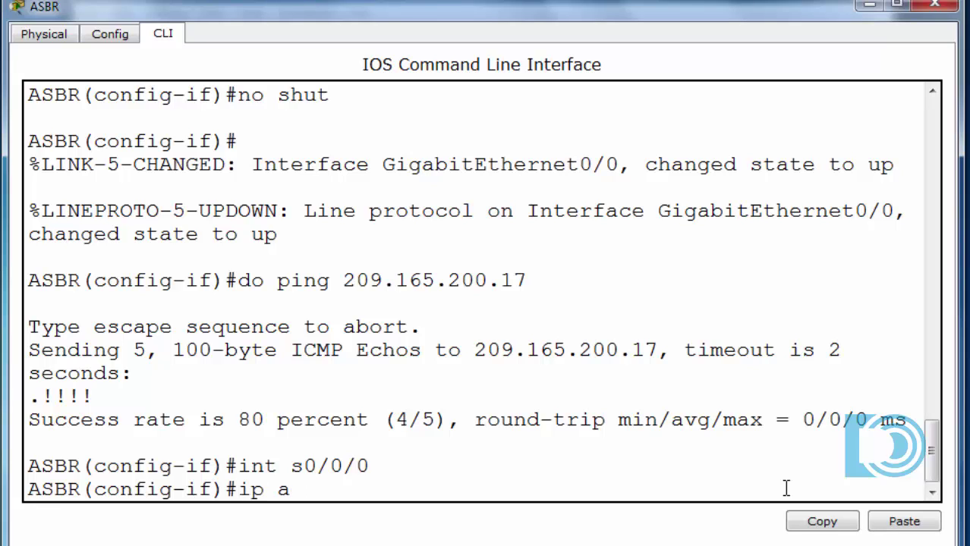
pyautogui.write('ddress 10')
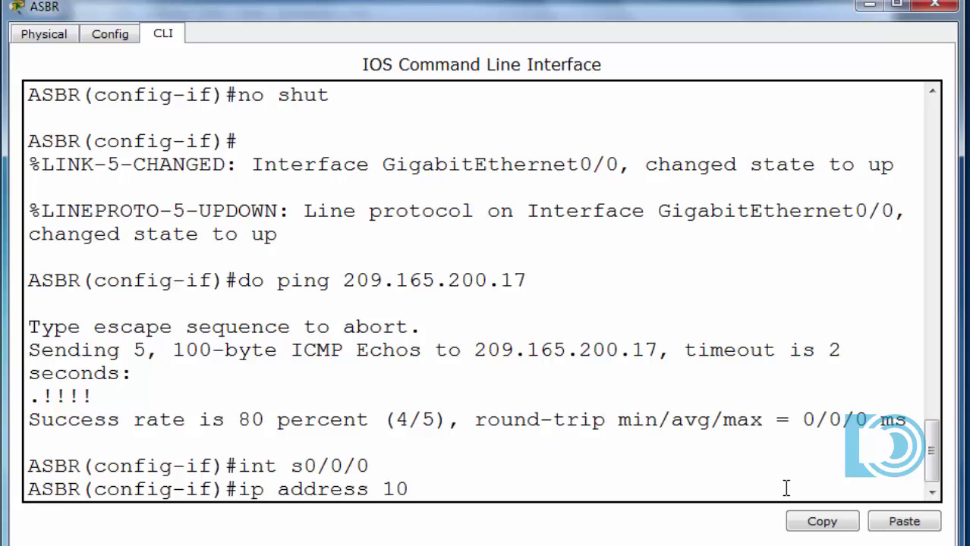
pyautogui.write('.1.1.2 255')
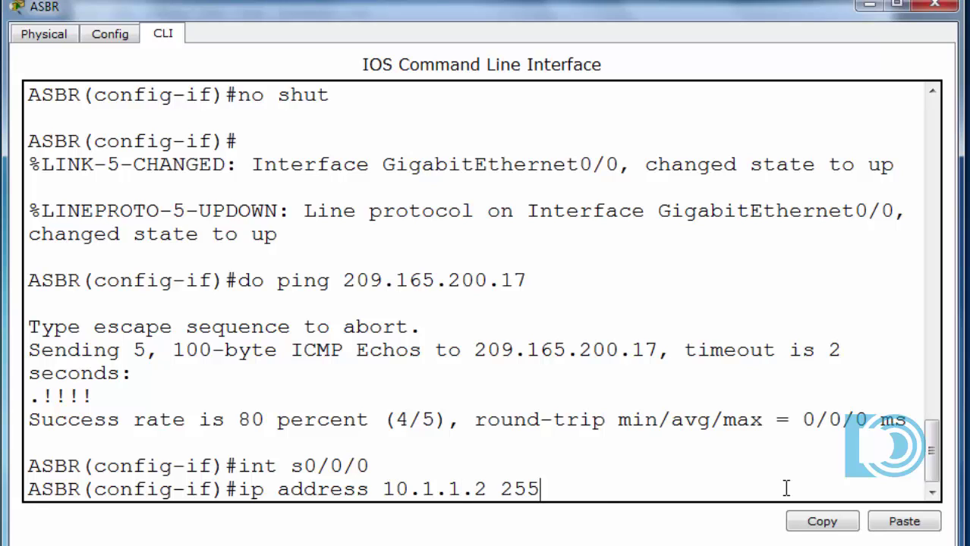
pyautogui.write('.255.255.252')
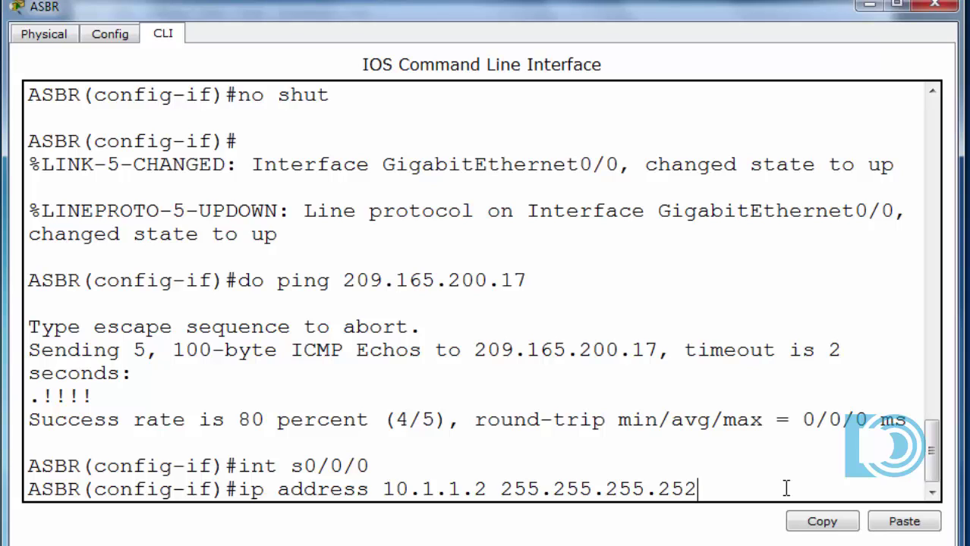
pyautogui.press('Return')
pyautogui.write('no shut')
pyautogui.press('Return')
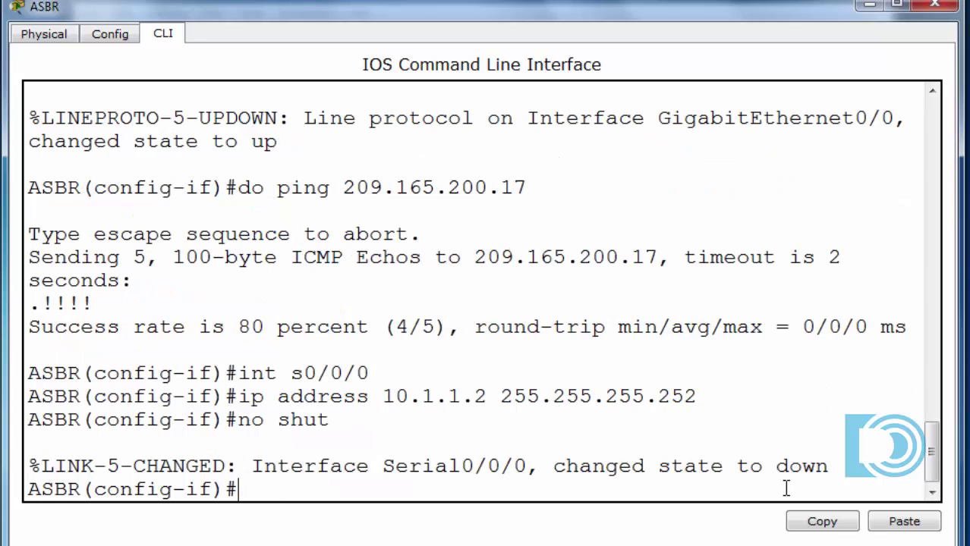
# Step: Assign IP address 10.2.2.2 with mask 255.255.255.252 to the ASBR router's s0/0/1 interface
pyautogui.press('Up')
pyautogui.press('Up')
pyautogui.press('Up')
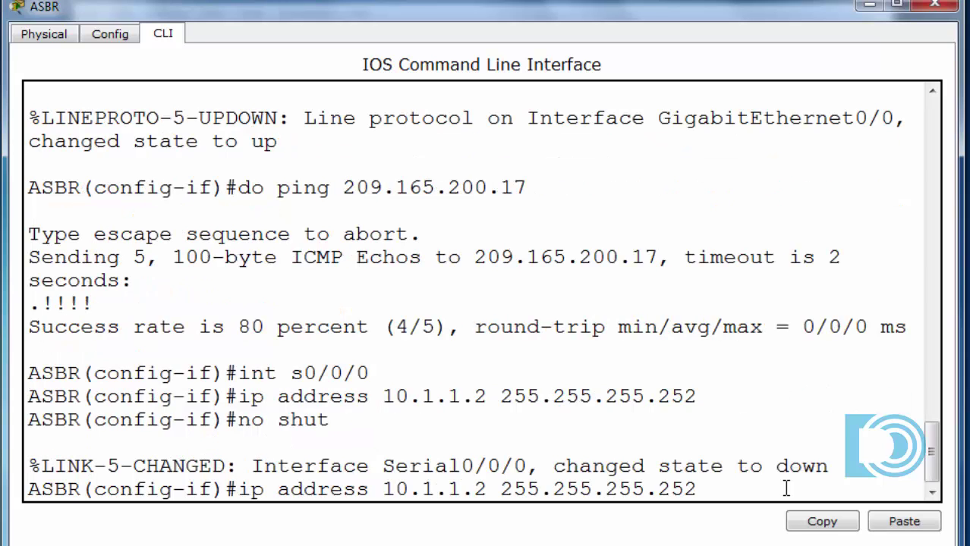
pyautogui.press('BackSpace')
pyautogui.write('1')
pyautogui.press('Return')
pyautogui.press('Up')
pyautogui.press('Up')
pyautogui.press('Up')
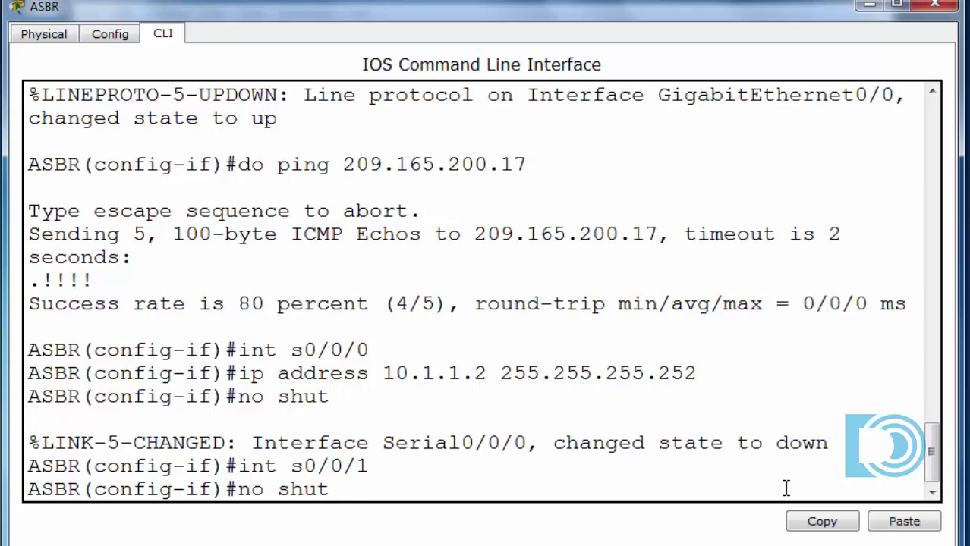
pyautogui.press('Left')
pyautogui.press('Left')
pyautogui.press('Left')
pyautogui.press('Left')
pyautogui.press('Left')
pyautogui.press('Left')
pyautogui.press('Left')
pyautogui.press('Left')
pyautogui.press('Left')
pyautogui.press('Left')
pyautogui.press('Left')
pyautogui.press('Left')
pyautogui.press('Left')
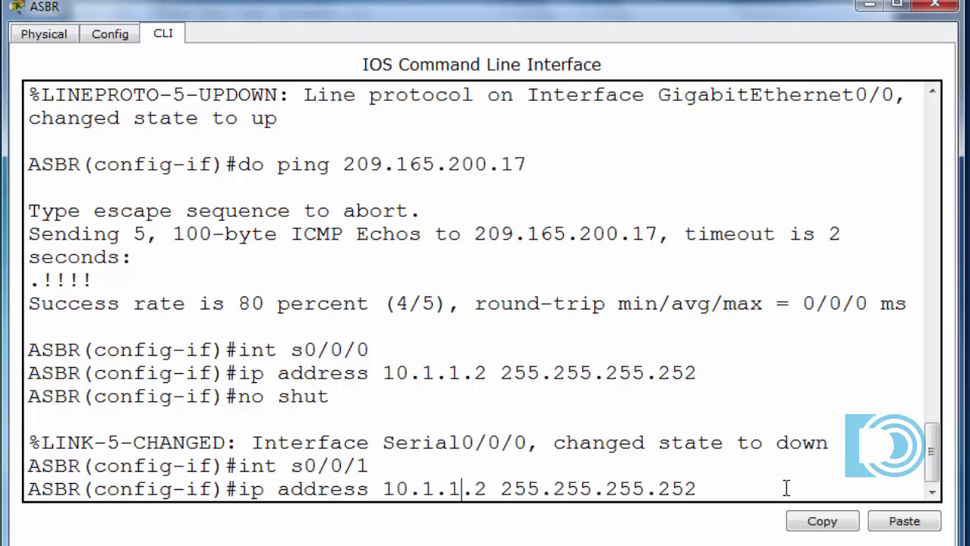
pyautogui.press('BackSpace')
pyautogui.write('2')
pyautogui.press('Left')
pyautogui.press('Left')
pyautogui.press('BackSpace')
pyautogui.write('2')
pyautogui.press('Return')
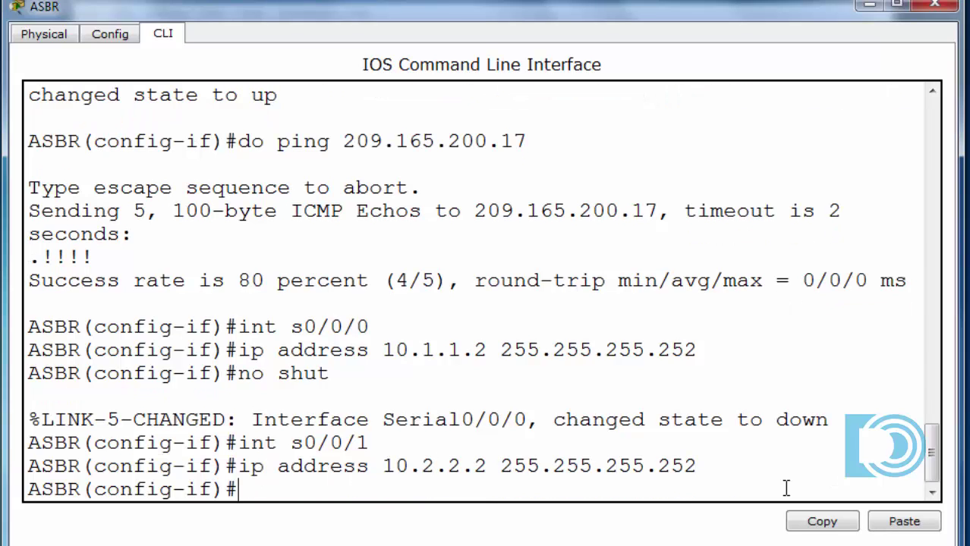
# Step: Set the clock rate of the ASBR router's s0/0/1 interface to 128000 and enable the interface with no shut
pyautogui.write('cloc')
pyautogui.write('ck')
pyautogui.press('BackSpace')
pyautogui.press('BackSpace')
pyautogui.write('k rate ')
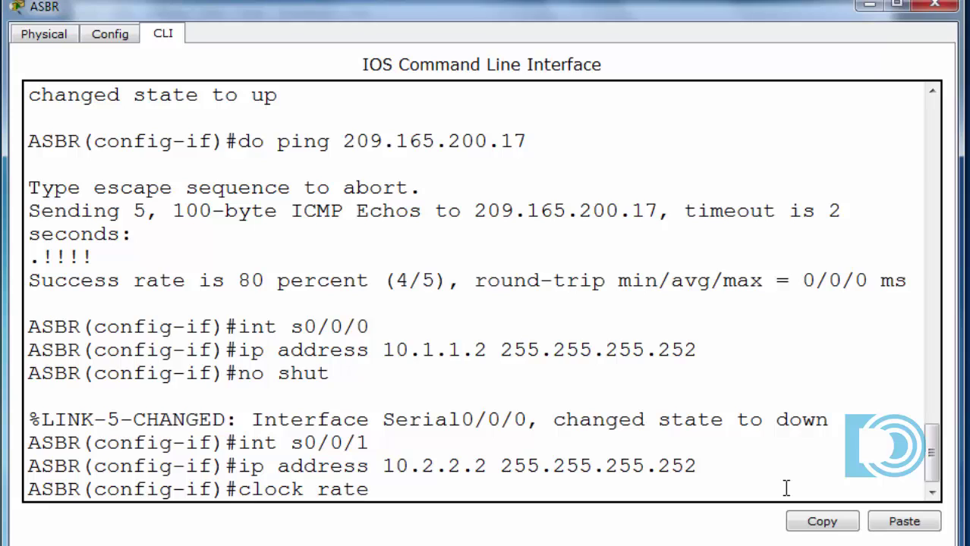
pyautogui.write('128000')
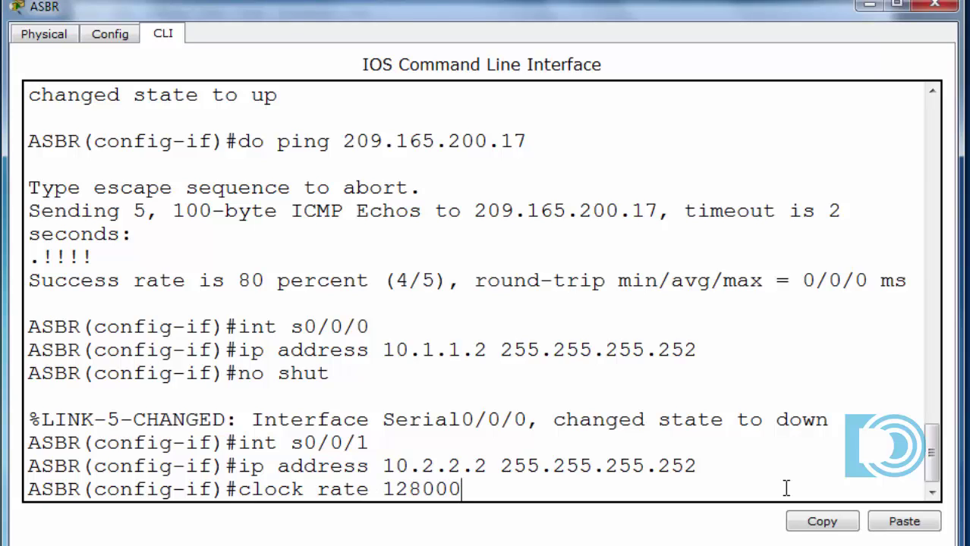
pyautogui.press('Return')
pyautogui.write('no')
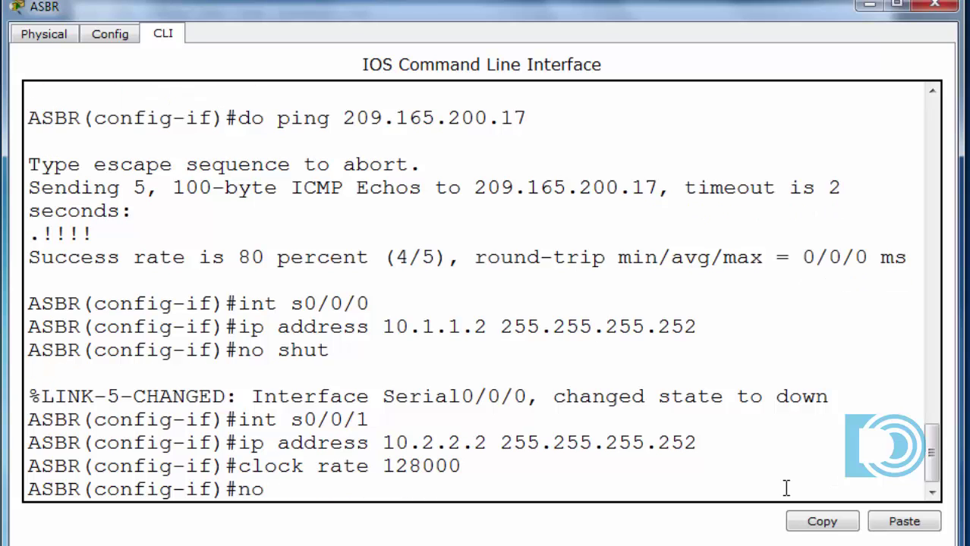
pyautogui.write(' shut')
pyautogui.press('Return')
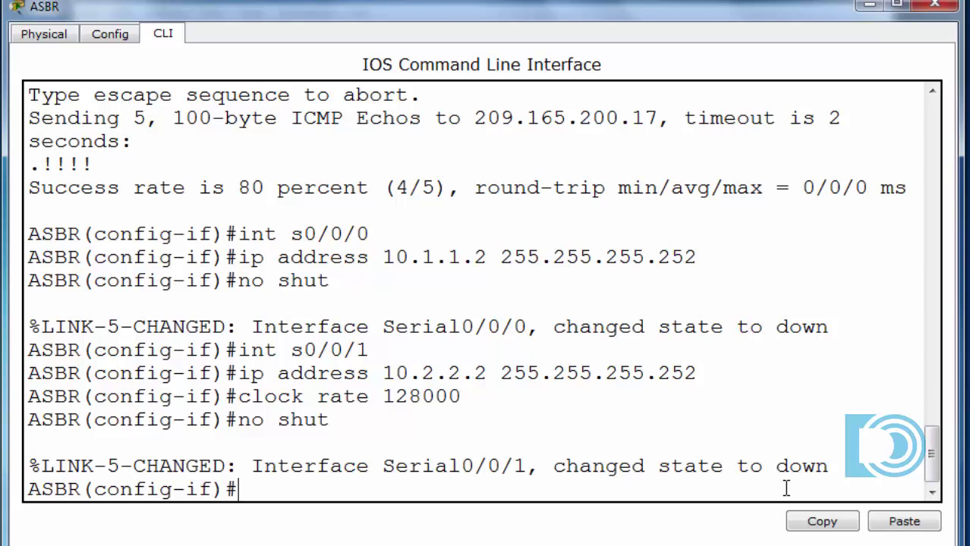
pyautogui.press('Return')
pyautogui.press('Return')
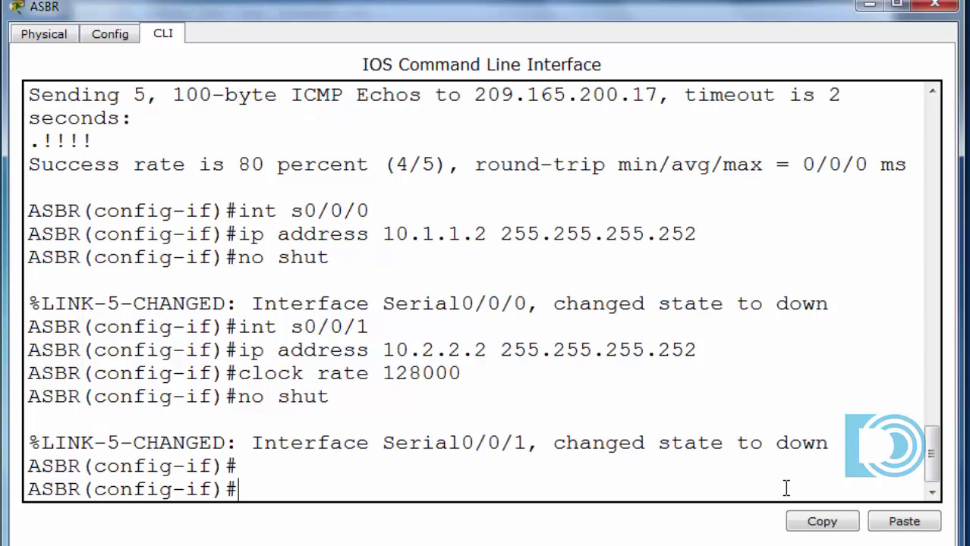
# Step: Check the topology, reopen the ASBR router's command line and add a default route 0.0.0.0 0.0.0.0 out of g0/0
pyautogui.click(935, 6)
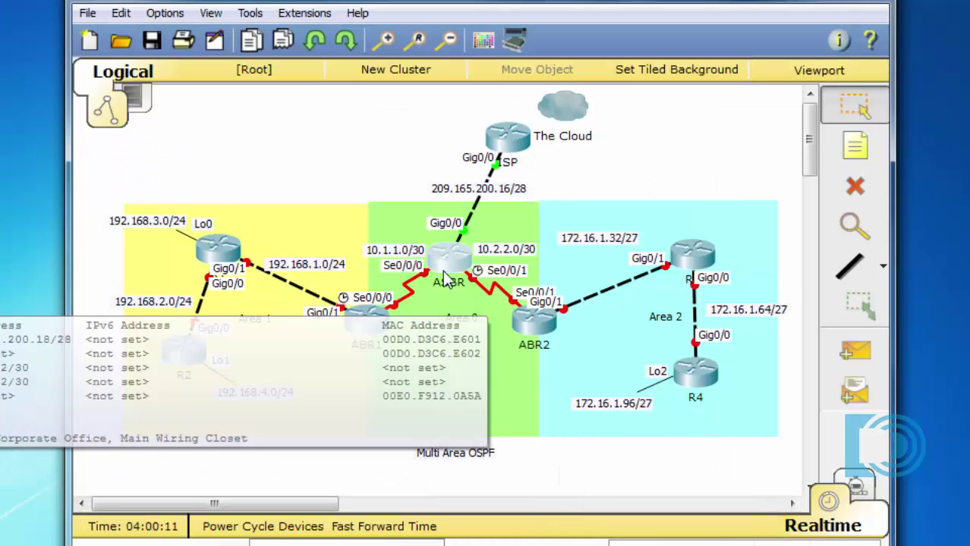
pyautogui.click(449, 258)
pyautogui.write('ip route ')
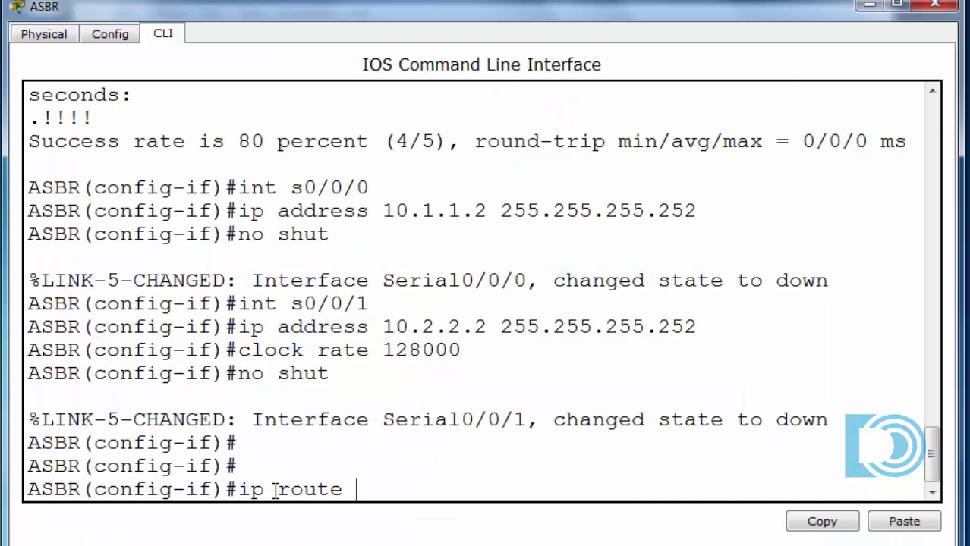
pyautogui.write('0.0.0.0 ')
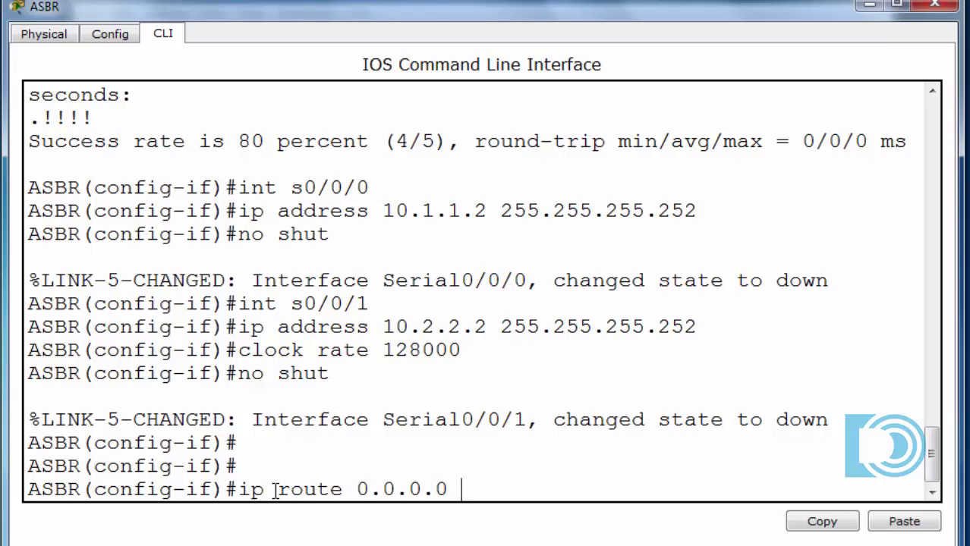
pyautogui.write('0.0.0.0 g')
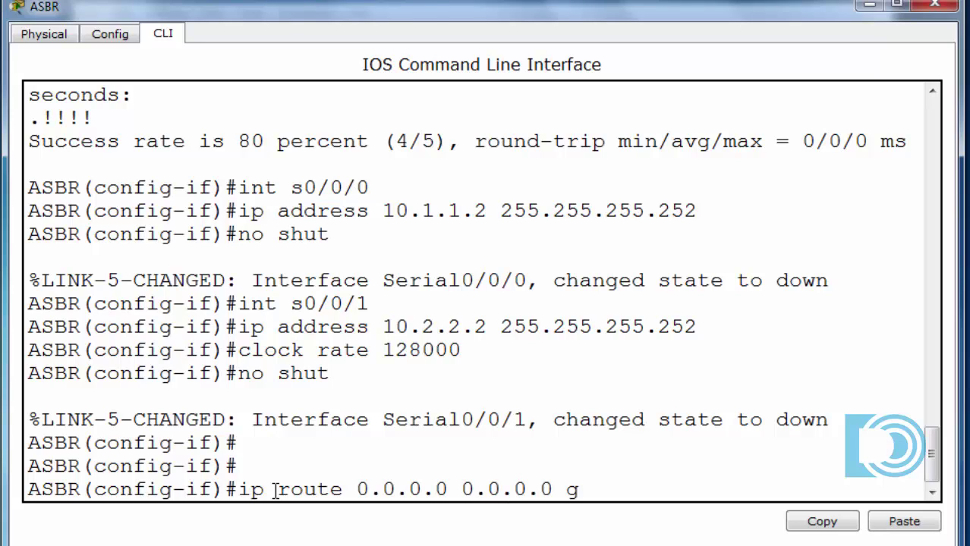
pyautogui.write('0/0')
pyautogui.press('Return')
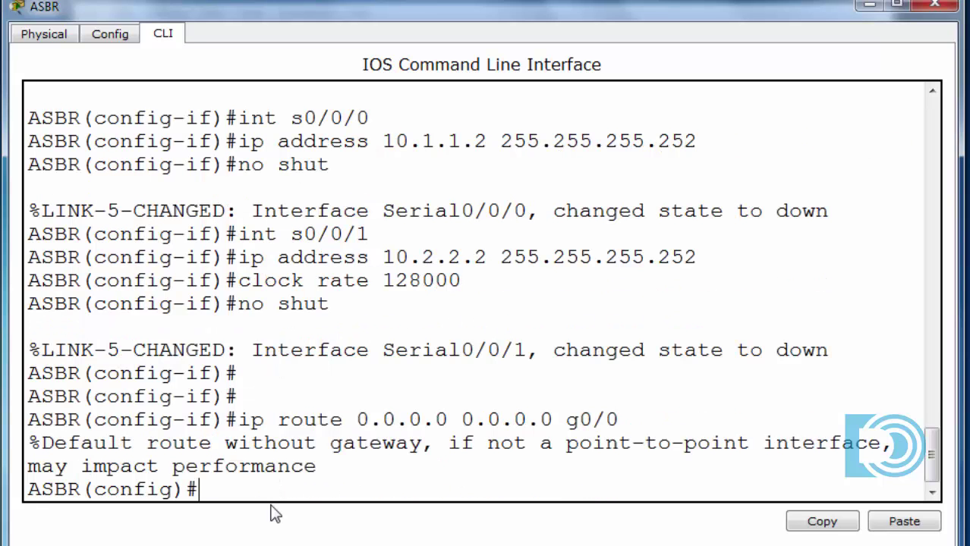
pyautogui.press('Return')
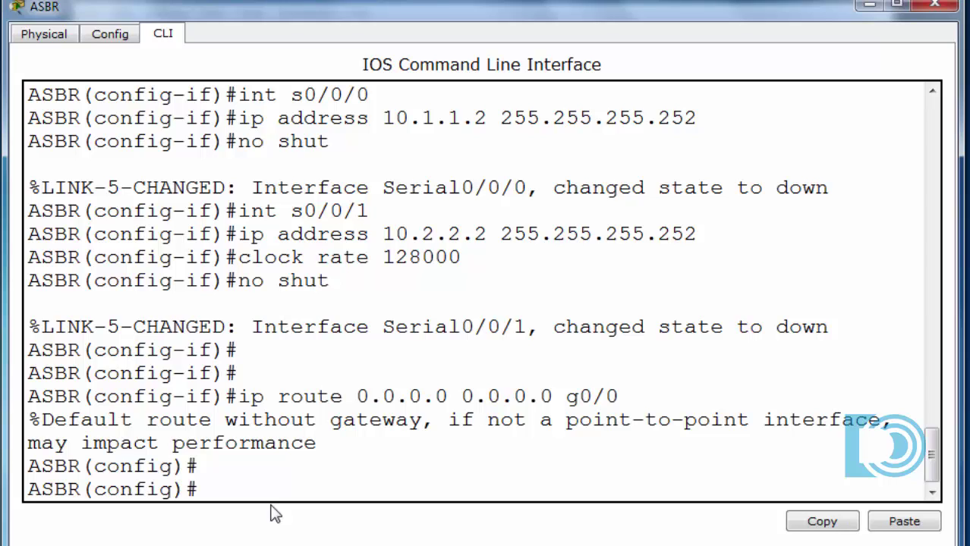
pyautogui.press('Return')
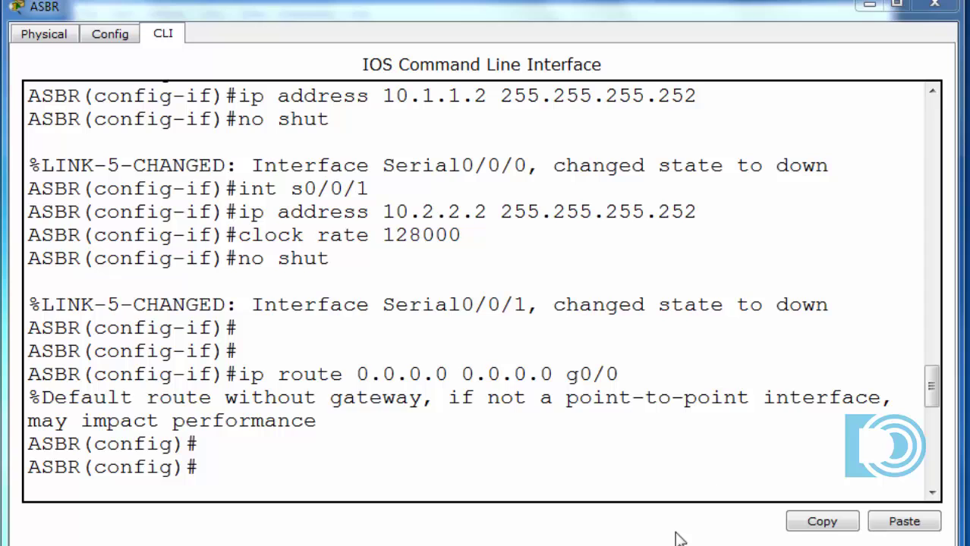
# Step: Re-enter global configuration mode on ASBR and start OSPF routing with process ID 1
pyautogui.moveTo(933, 394); pyautogui.dragTo(935, 492)
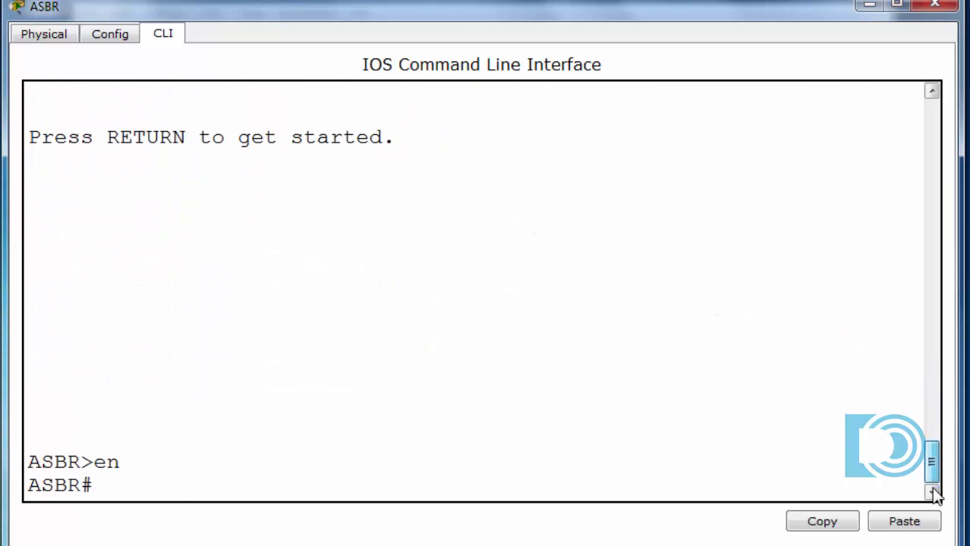
pyautogui.press('Return')
pyautogui.write('conf t')
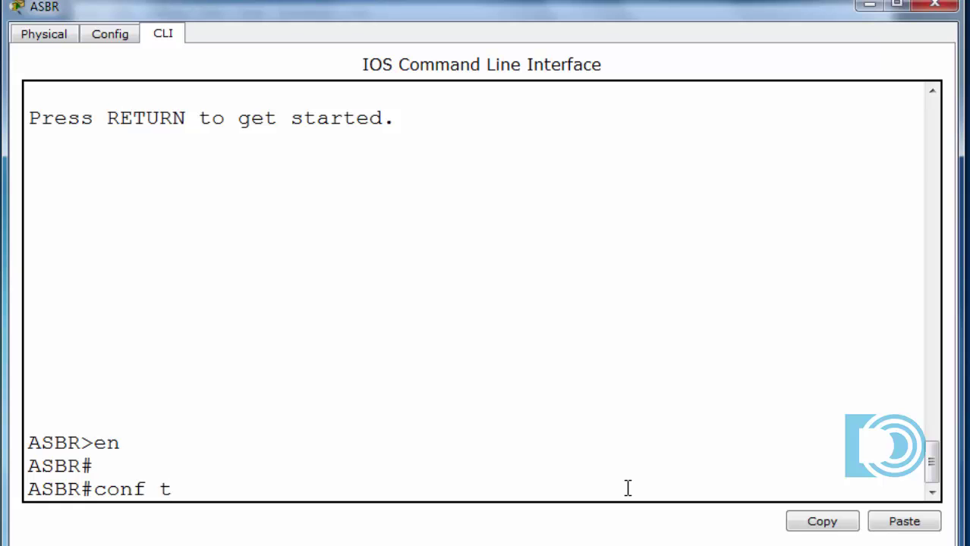
pyautogui.press('Return')
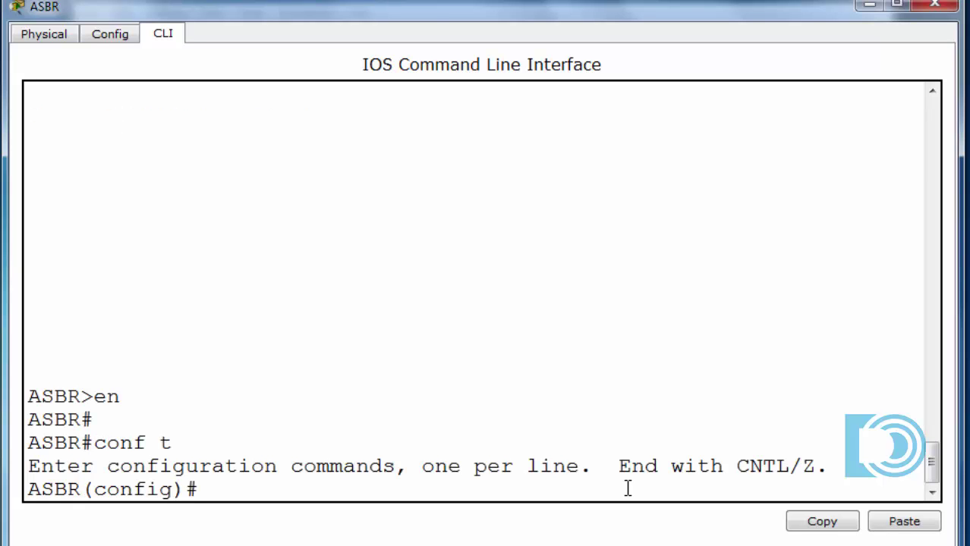
pyautogui.press('Return')
pyautogui.write('router ospf')
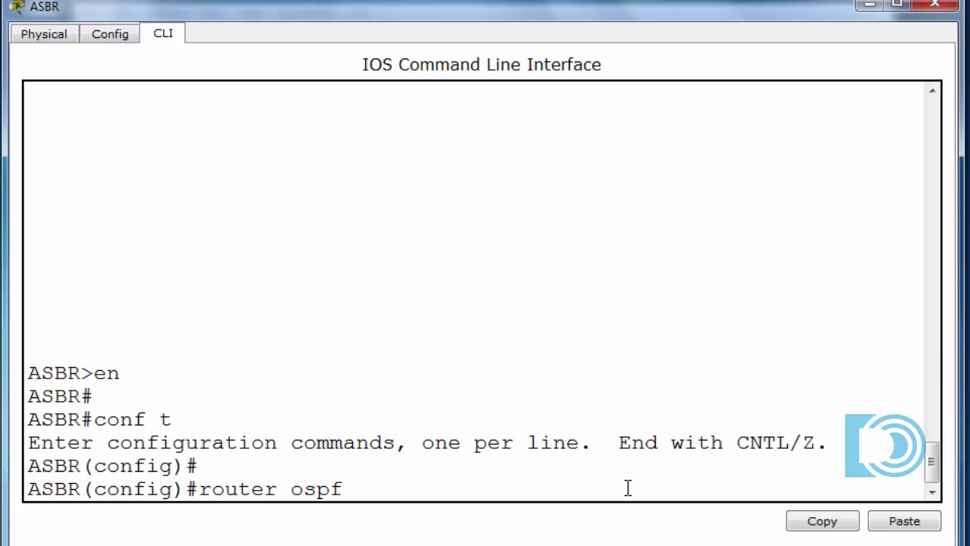
pyautogui.write(' 1')
pyautogui.press('Return')
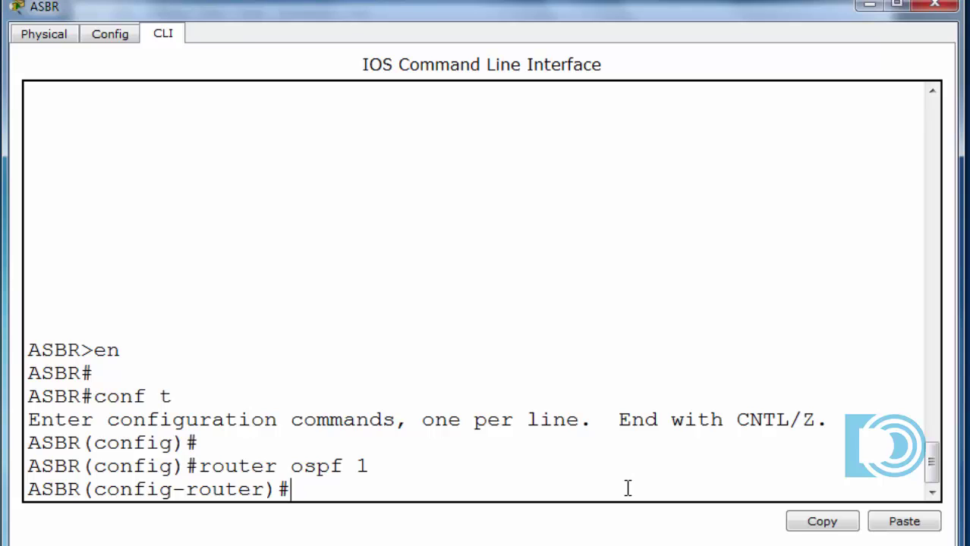
# Step: Set the ASBR router's OSPF router ID to 7.7.7.7 and minimize its window to return to the topology
pyautogui.write('router-id')
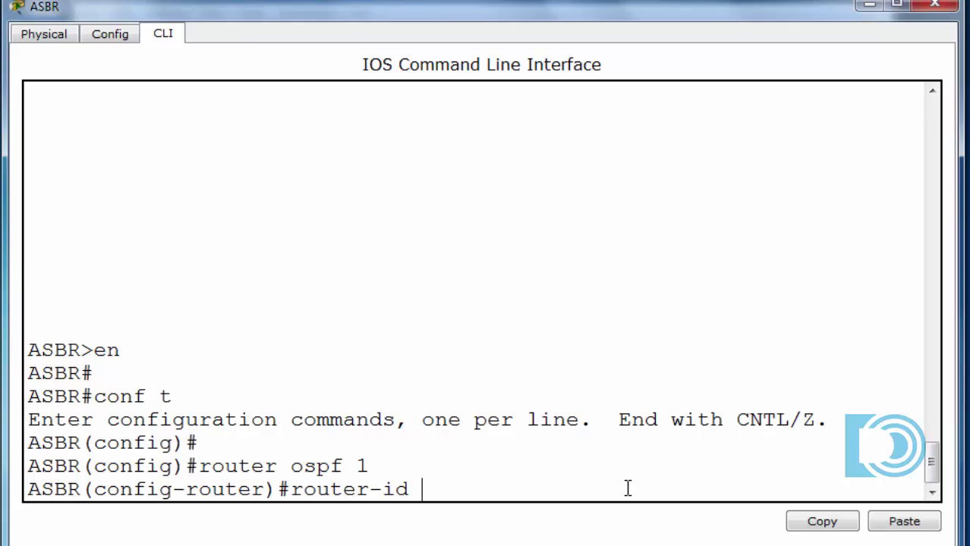
pyautogui.write('7.7.7.7')
pyautogui.press('Return')
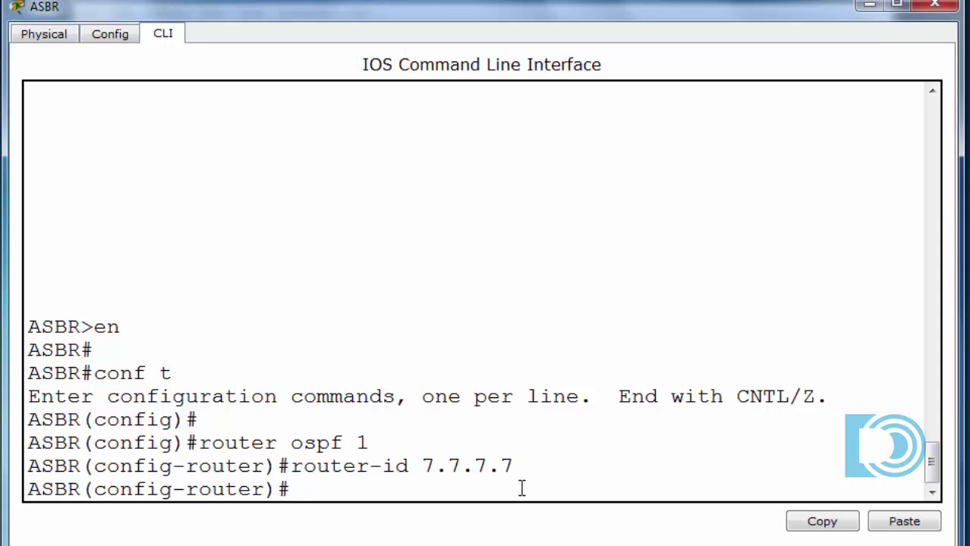
pyautogui.click(869, 7)
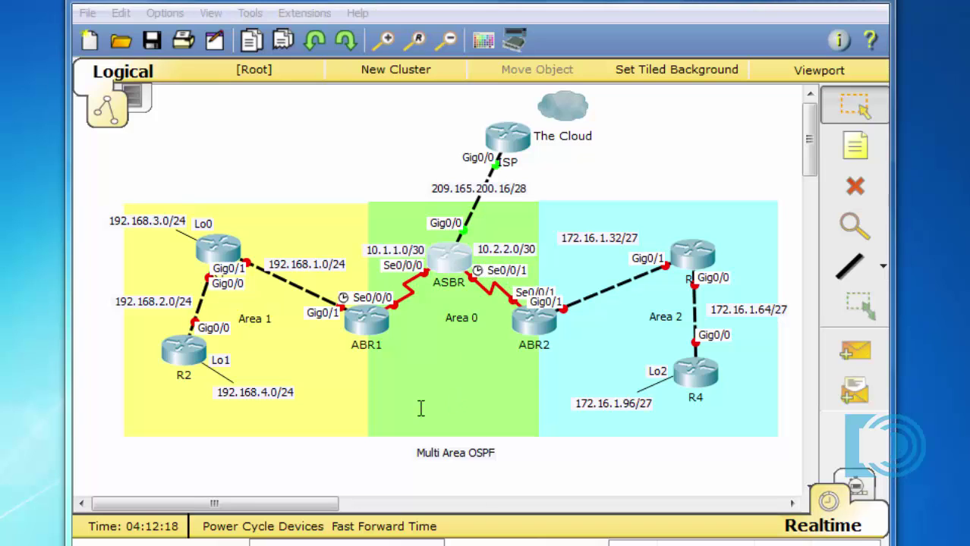
# Step: Reopen the ASBR router's command line and advertise network 10.1.1.0 with wildcard 0.0.0.3 in OSPF area 0
pyautogui.click(455, 259)
pyautogui.write('ne')
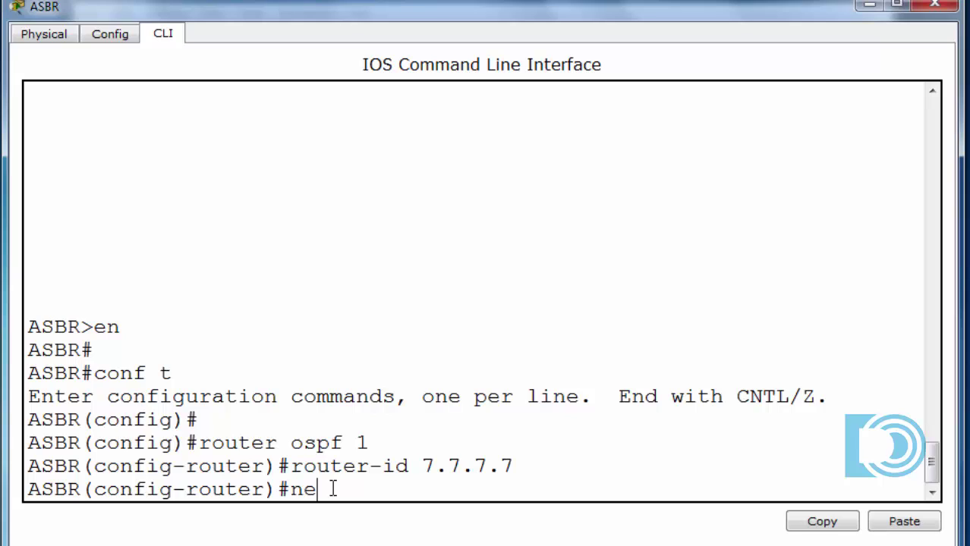
pyautogui.write('twork 10.1.1.0')
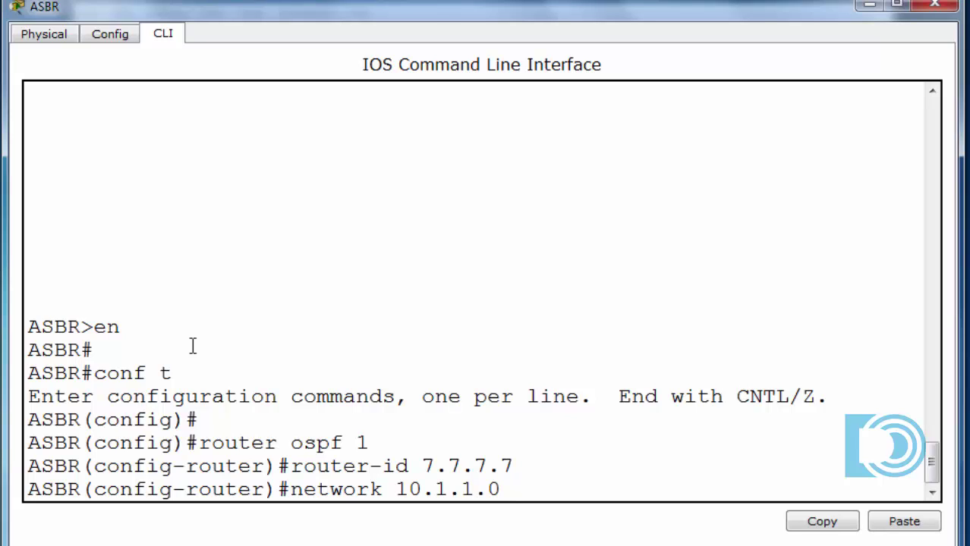
pyautogui.write('0.0.0.3 are')
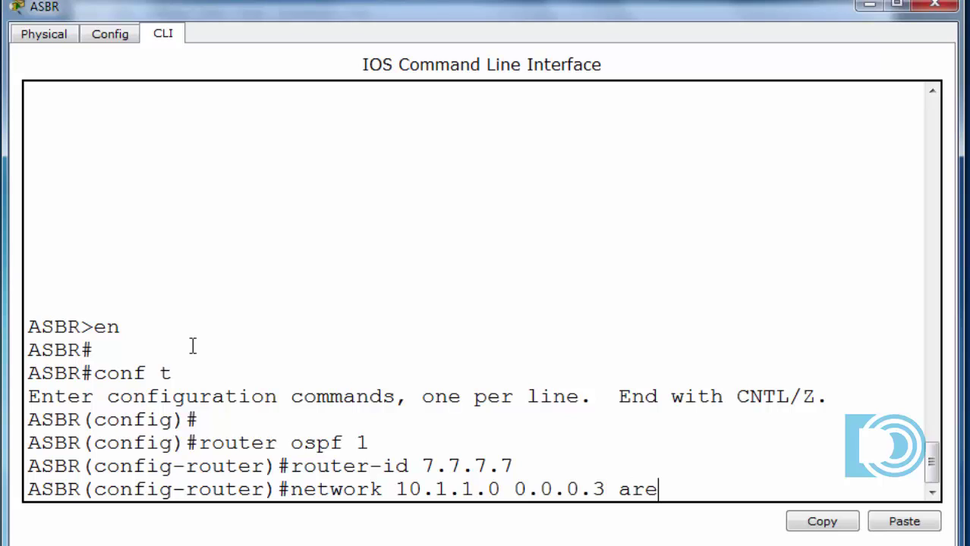
pyautogui.write('a 0')
pyautogui.press('Return')
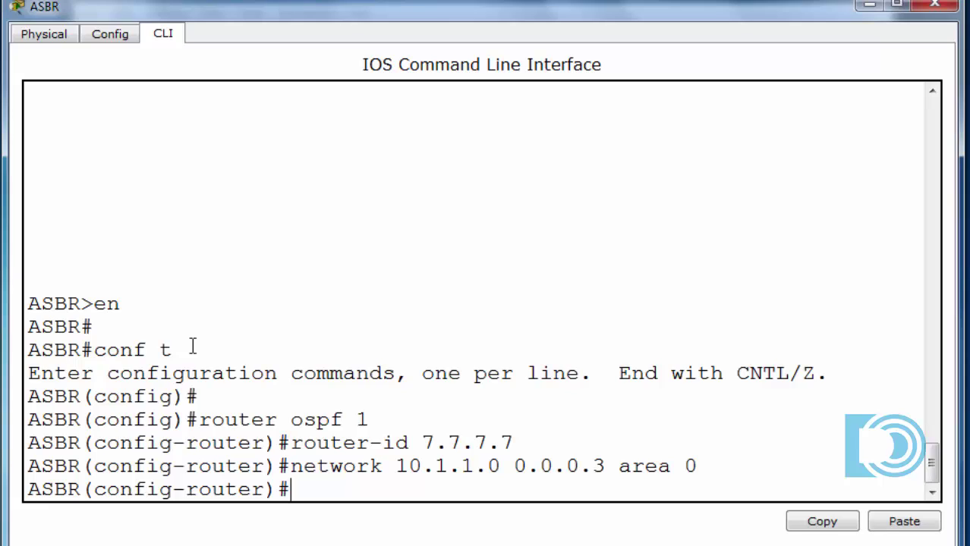
# Step: Reuse the previous network statement on ASBR to advertise 10.2.2.0 with wildcard 0.0.0.3 in OSPF area 0
pyautogui.press('Up')
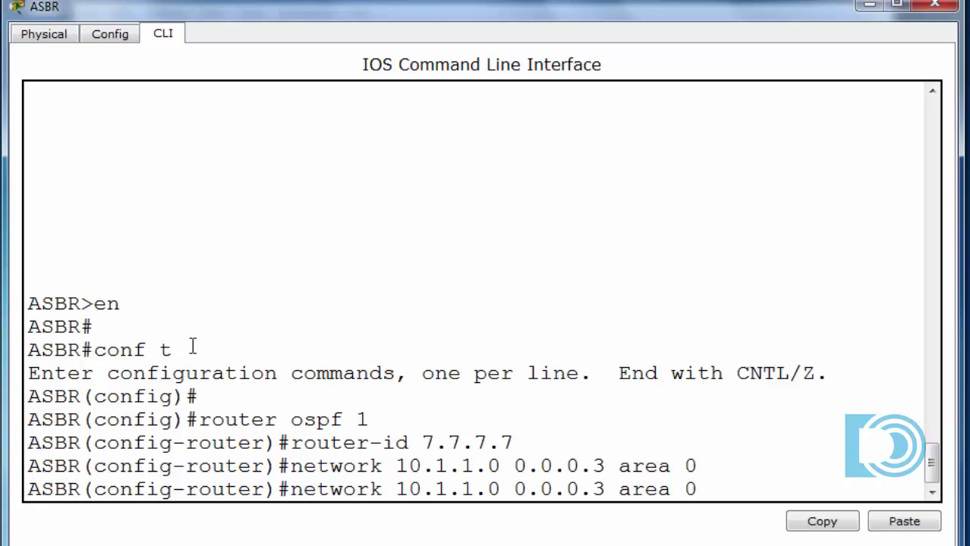
pyautogui.press('Left')
pyautogui.press('Left')
pyautogui.press('Left')
pyautogui.press('Left')
pyautogui.press('Left')
pyautogui.press('Left')
pyautogui.press('Left')
pyautogui.press('Left')
pyautogui.press('Left')
pyautogui.press('Left')
pyautogui.press('Left')
pyautogui.press('Left')
pyautogui.press('Left')
pyautogui.press('Left')
pyautogui.press('Left')
pyautogui.press('Left')
pyautogui.press('BackSpace')
pyautogui.write('2')
pyautogui.press('BackSpace')
pyautogui.write('2')
pyautogui.press('Return')
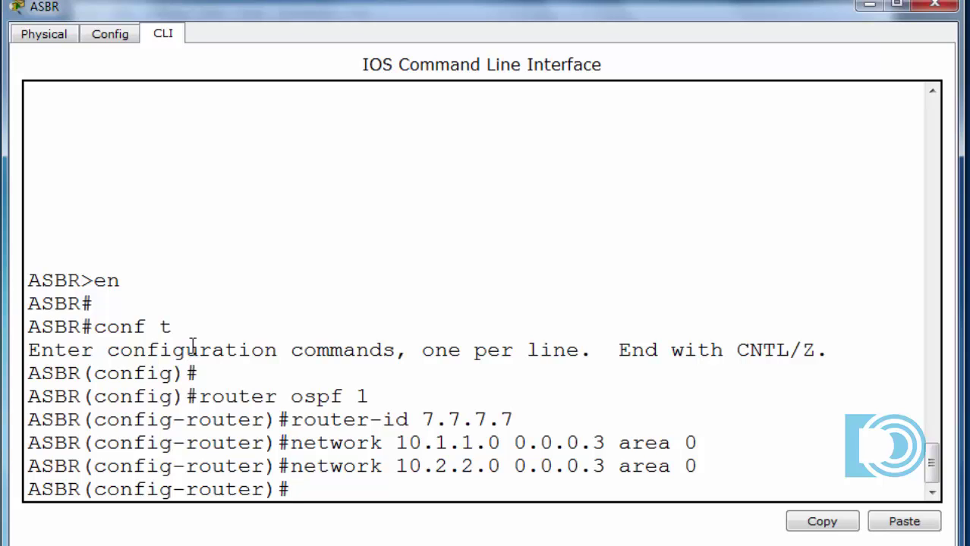
# Step: Make ASBR distribute its default route through OSPF with default-information originate
pyautogui.write('def')
pyautogui.press('Tab')
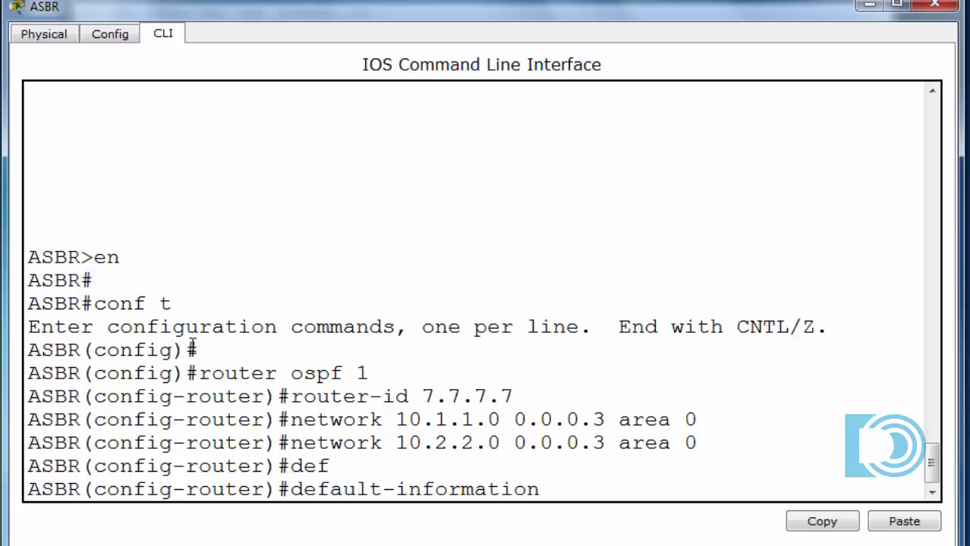
pyautogui.write('originate')
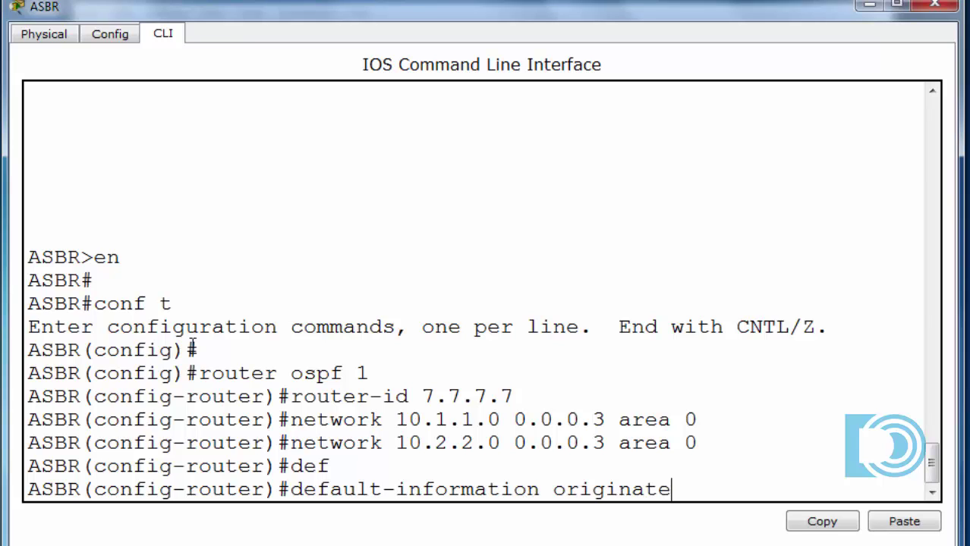
pyautogui.press('Return')
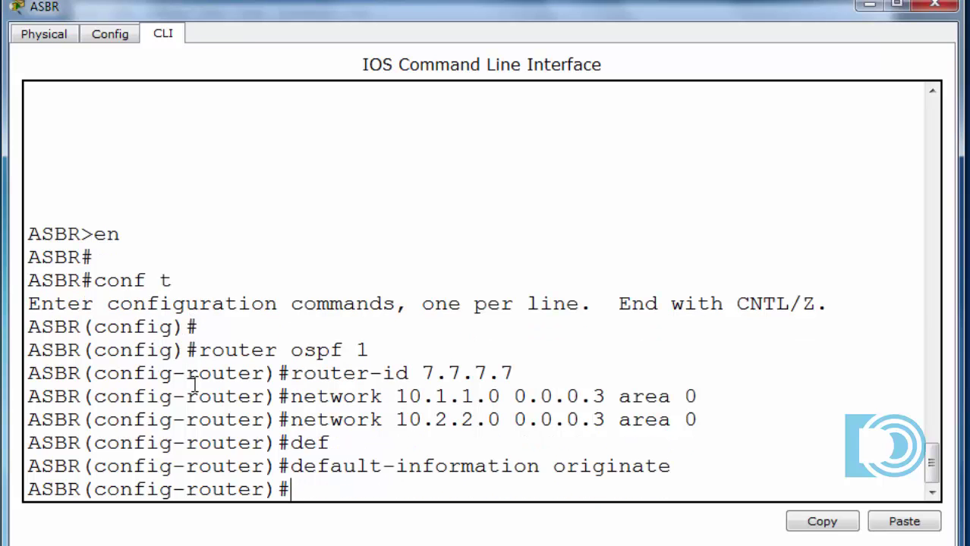
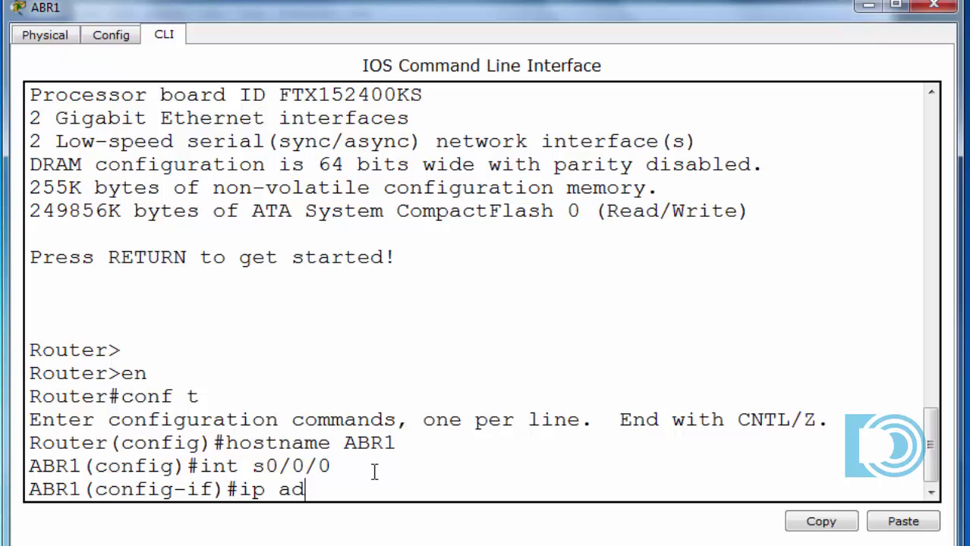
# Step: Assign IP address 10.1.1.1 with mask 255.255.255.252 to the ABR1 router's s0/0/0 interface
pyautogui.write('10')
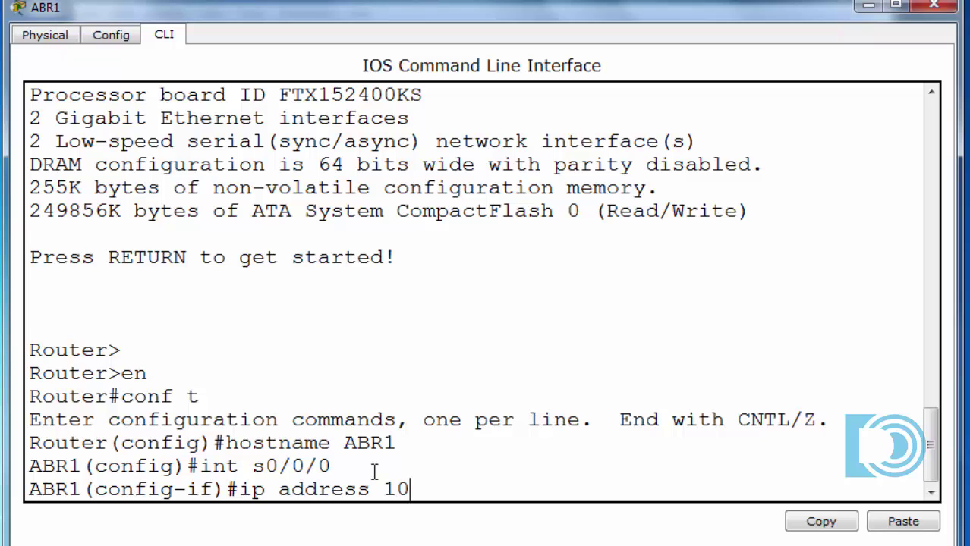
pyautogui.write('.1.1.1 255')
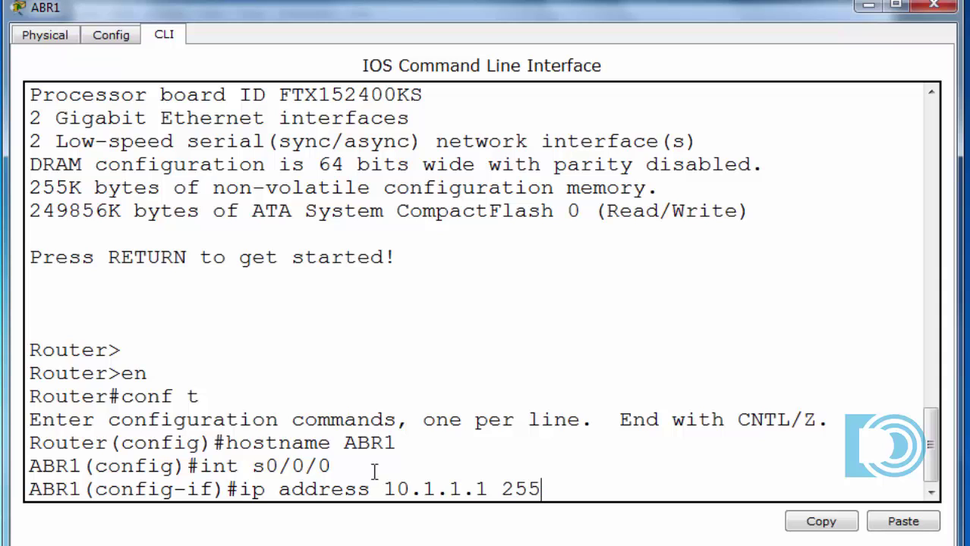
pyautogui.write('.255.255.255.')
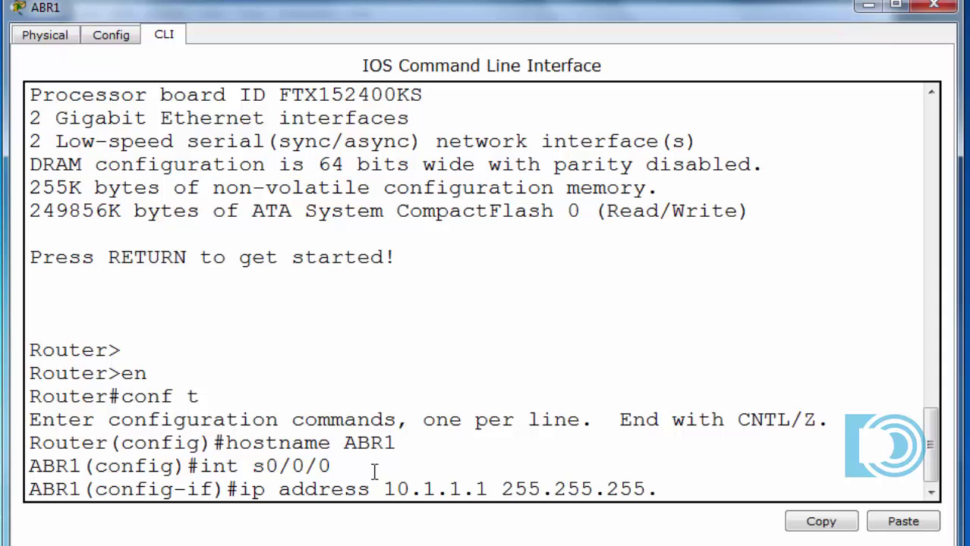
pyautogui.write('52')
pyautogui.press('Return')
# Step: Set the clock rate of ABR1's s0/0/0 interface to 128000 and enable the interface with no shut
pyautogui.write('cl')
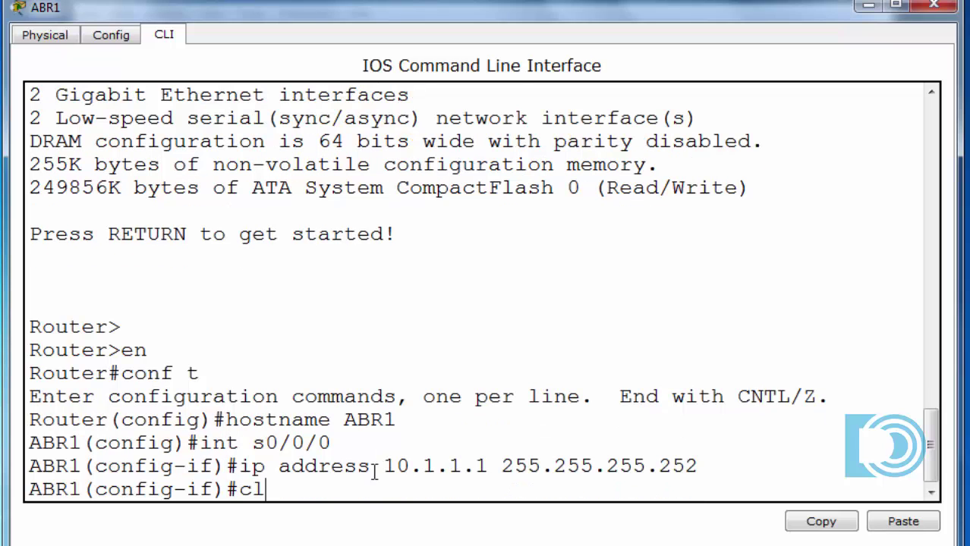
pyautogui.write('ock rate ')
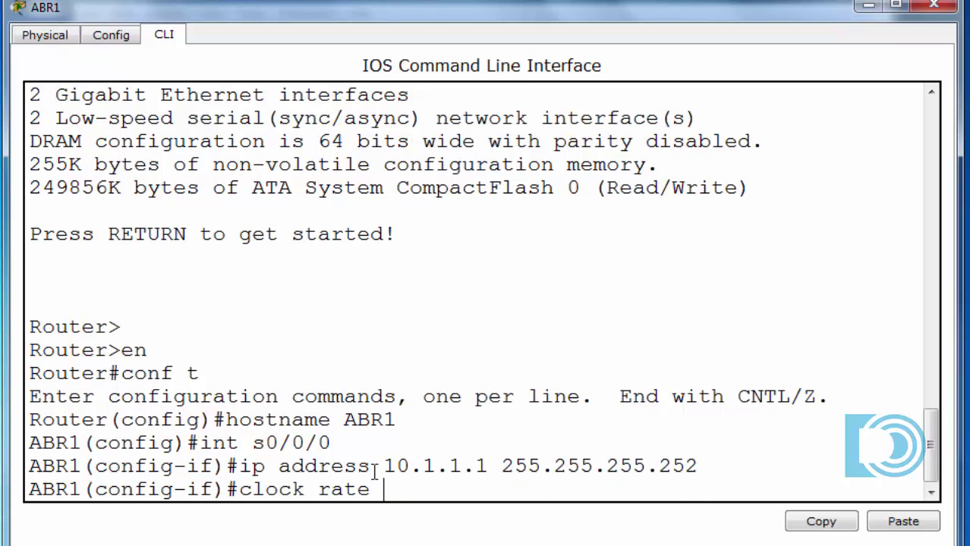
pyautogui.write('128000')
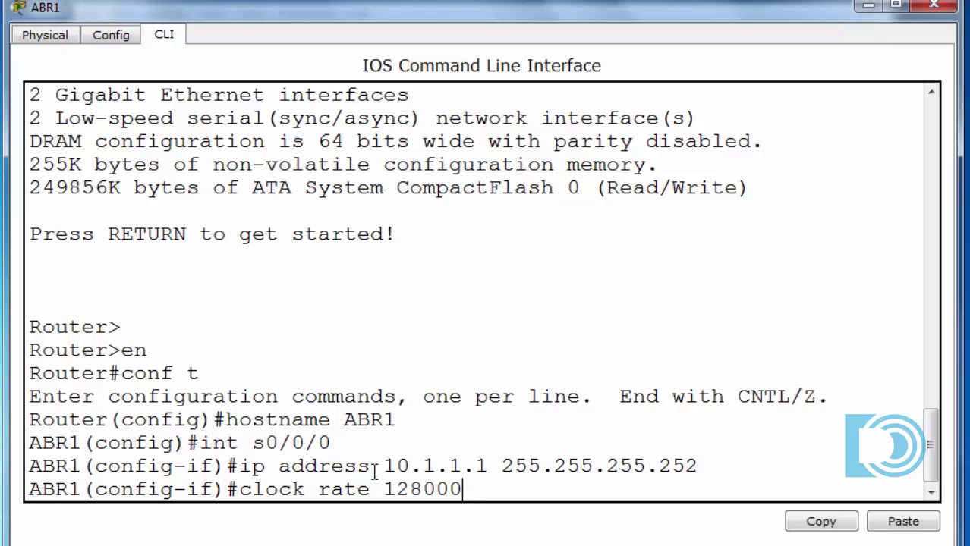
pyautogui.press('Return')
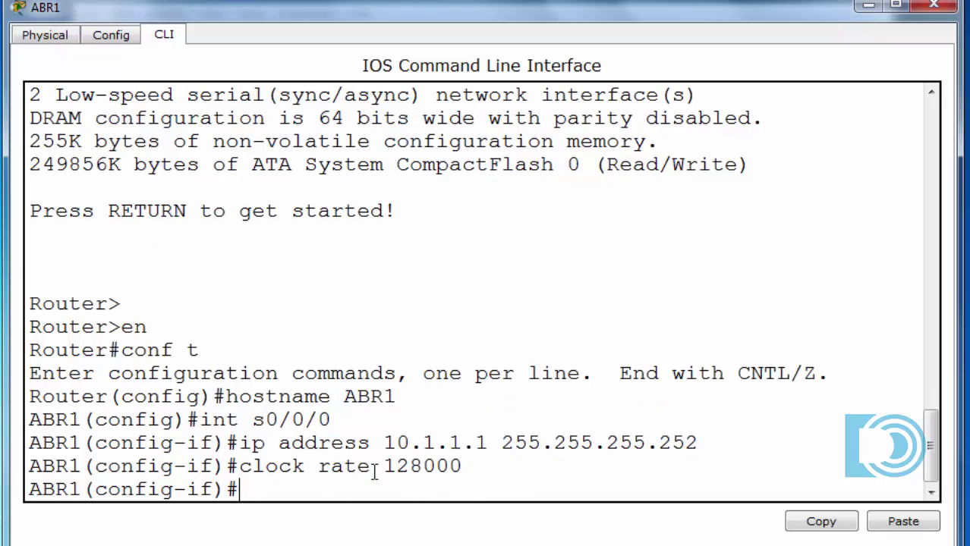
pyautogui.write('no shut')
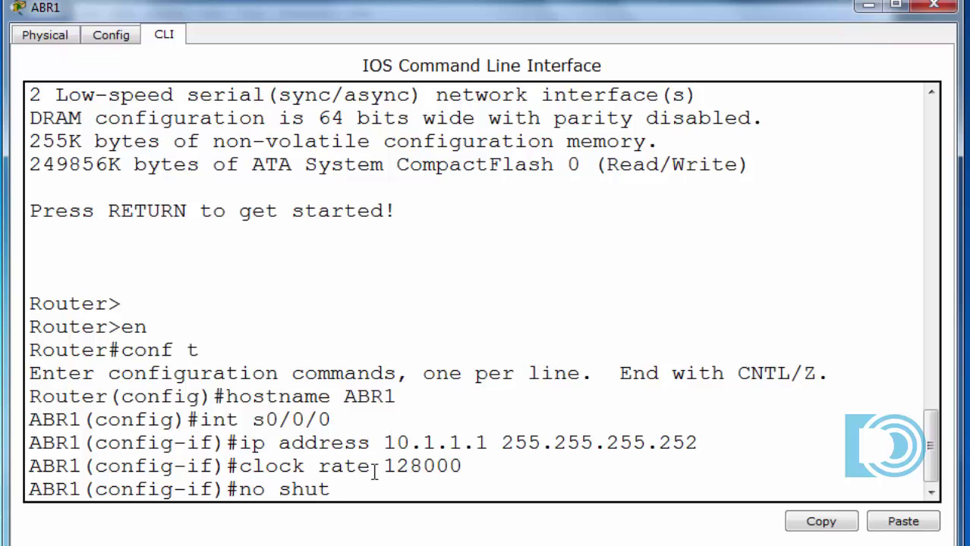
pyautogui.press('Return')
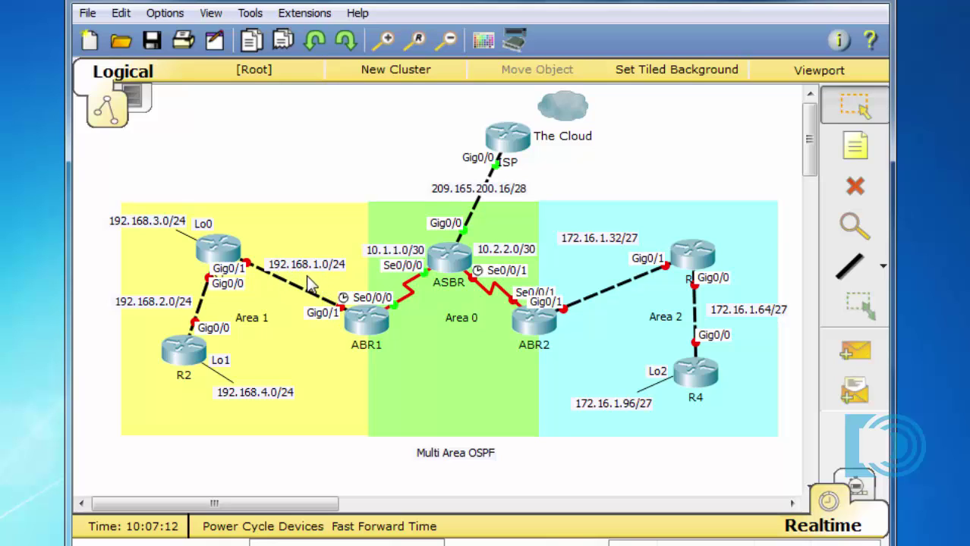
# Step: Reopen ABR1 from the topology, assign 192.168.1.1 with mask 255.255.255.0 to its g0/1 interface and enable it with no shut
pyautogui.click(363, 324)
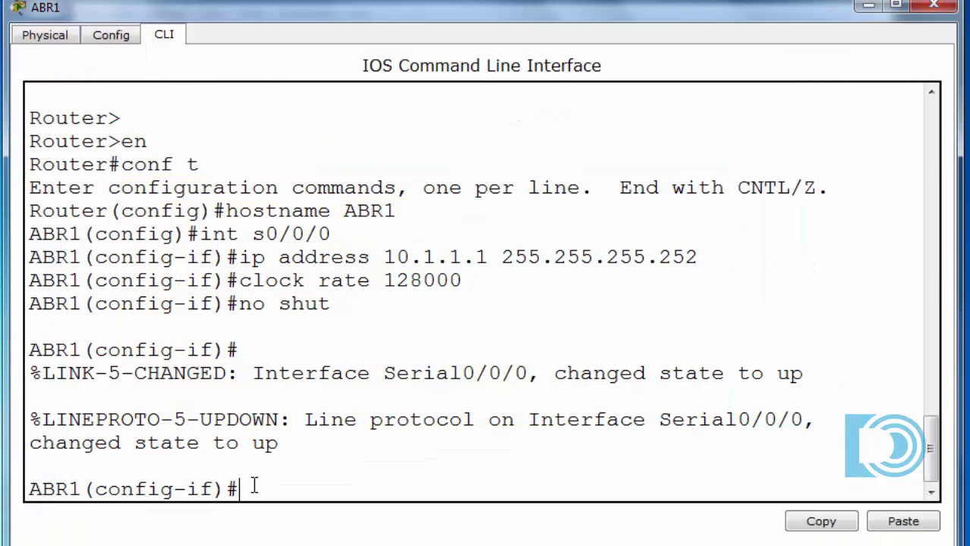
pyautogui.write('int')
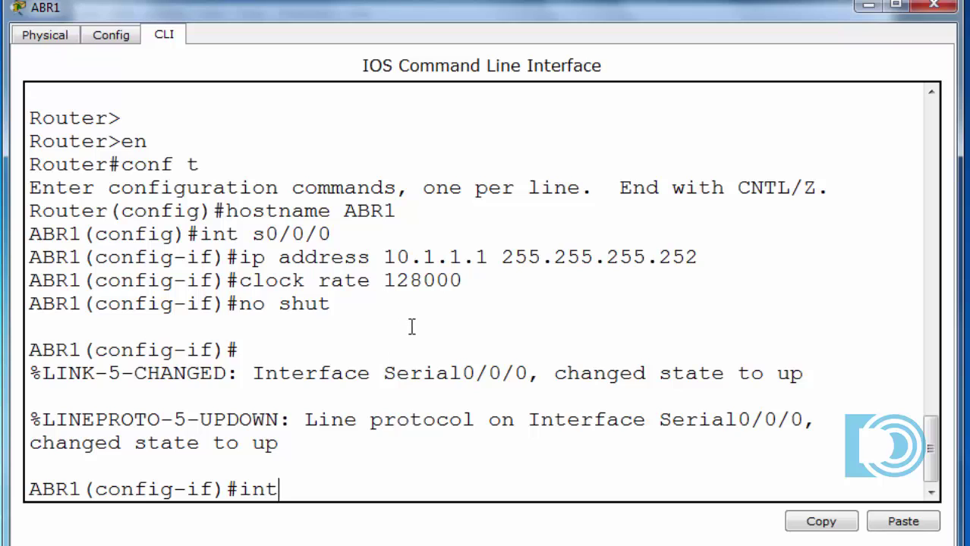
pyautogui.write(' g0/1')
pyautogui.press('Return')
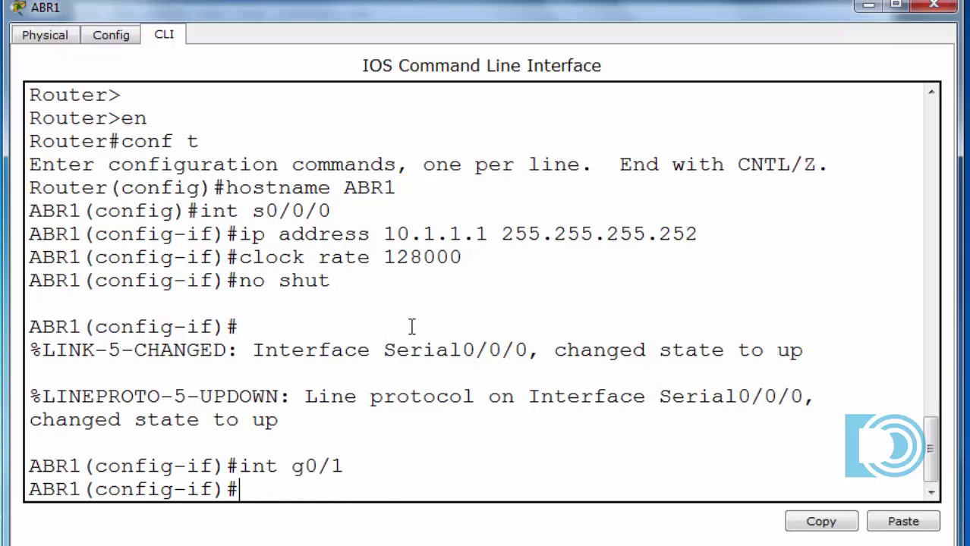
pyautogui.write('ip address 192')
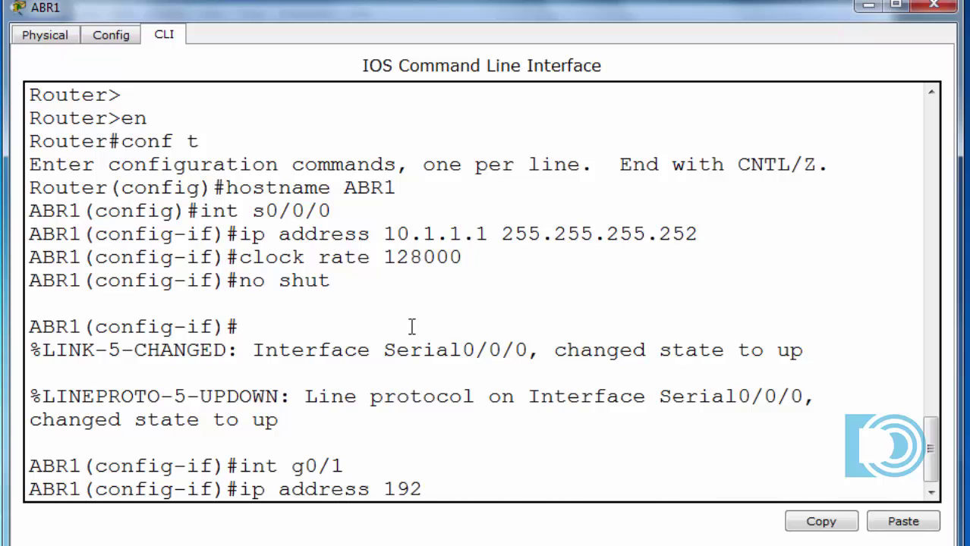
pyautogui.write('.168.1.1 255')
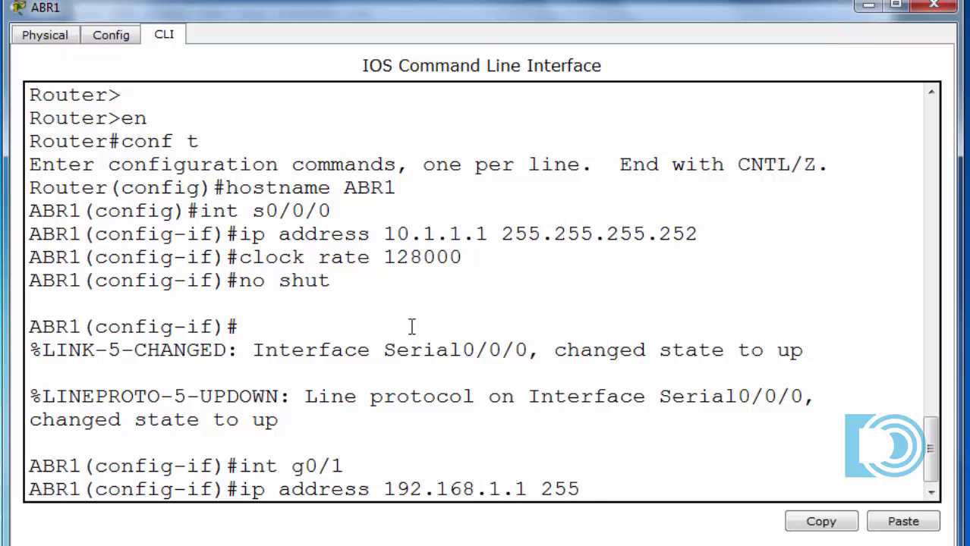
pyautogui.write('.255.255.0')
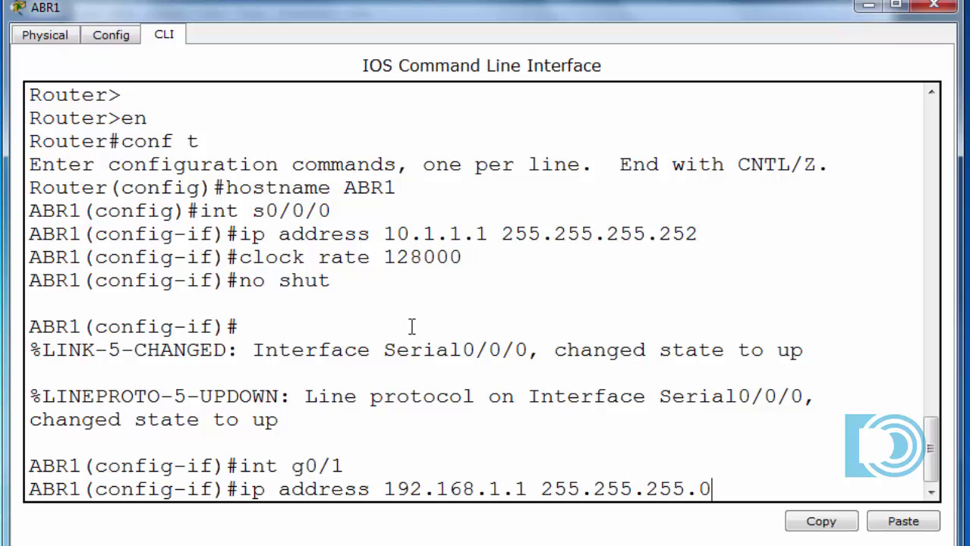
pyautogui.press('Return')
pyautogui.write('no shut')
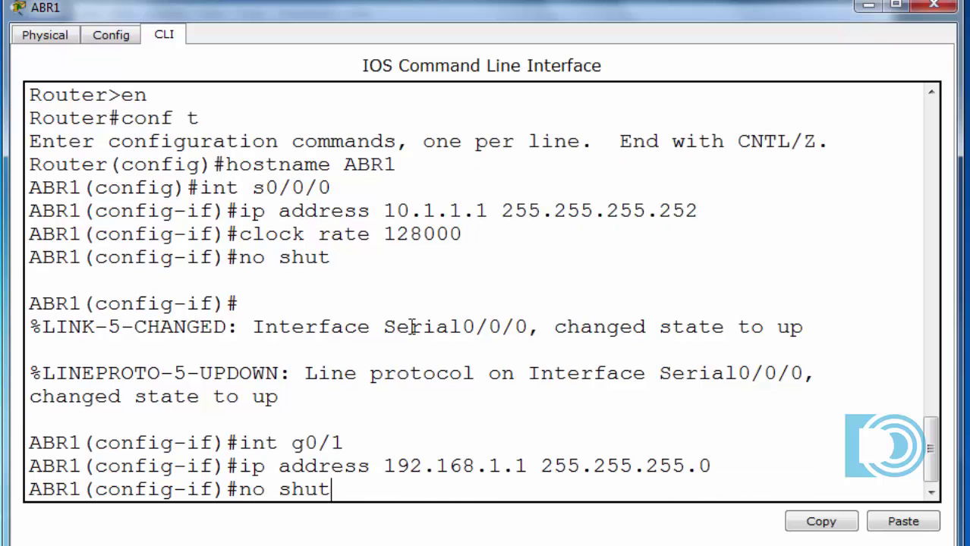
pyautogui.press('Return')
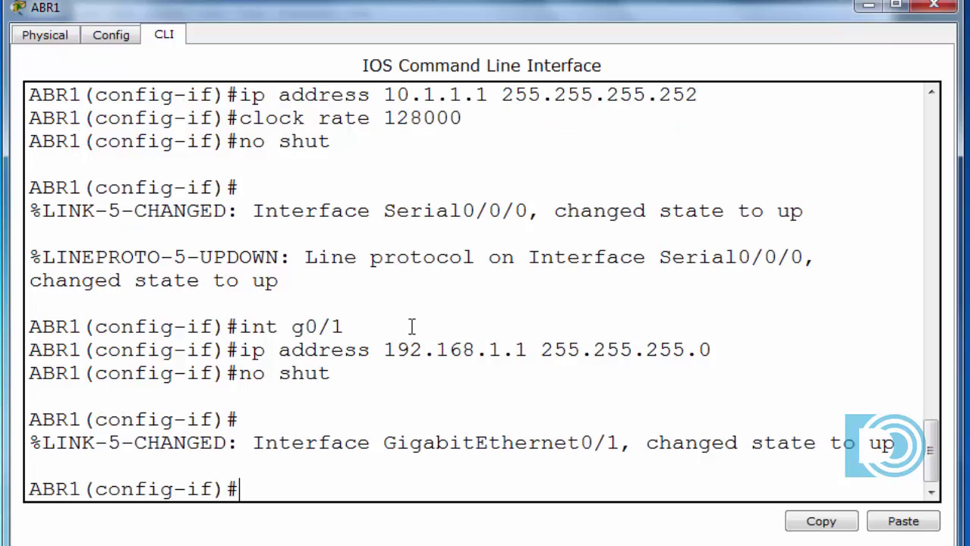
# Step: Start OSPF process 1 on ABR1 and set its router ID to 5.5.5.5
pyautogui.write('router ')
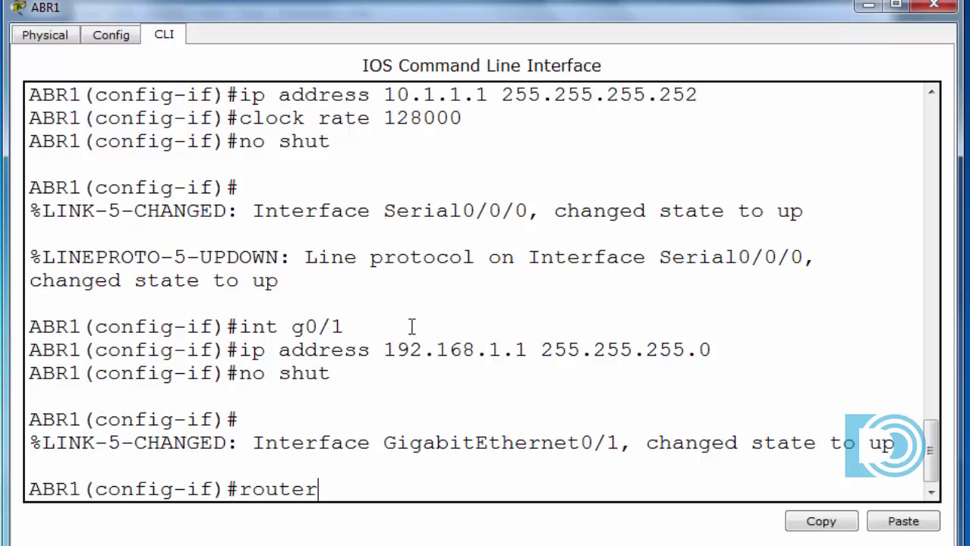
pyautogui.write('ospf 1')
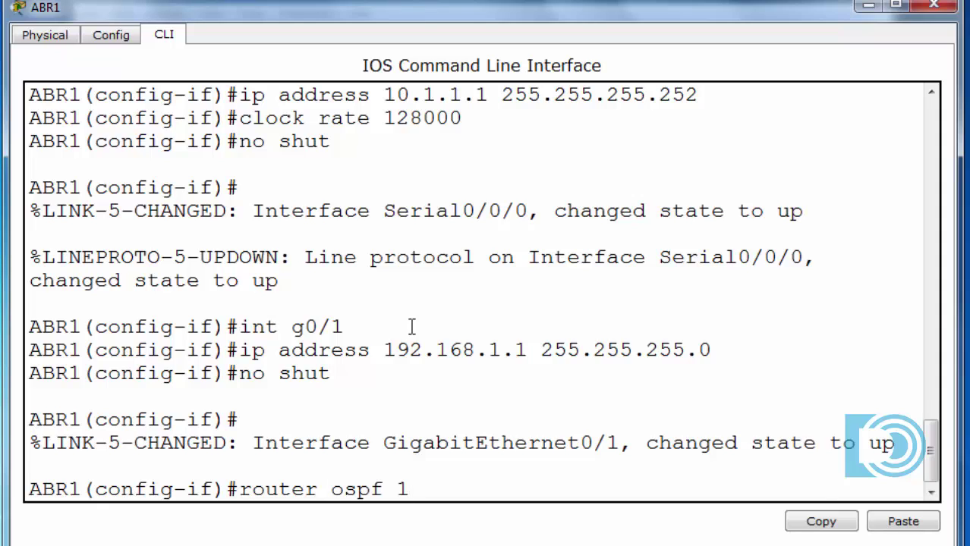
pyautogui.press('Return')
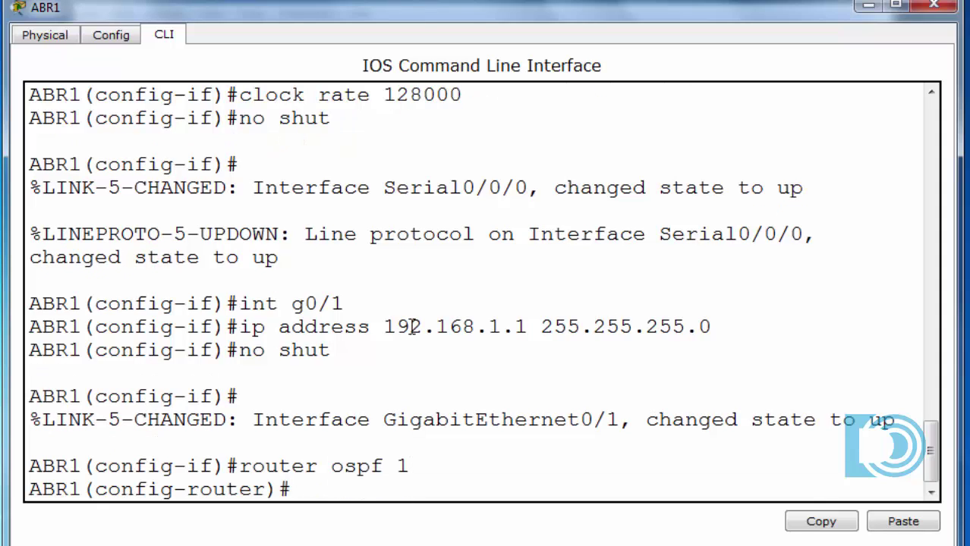
pyautogui.write('router')
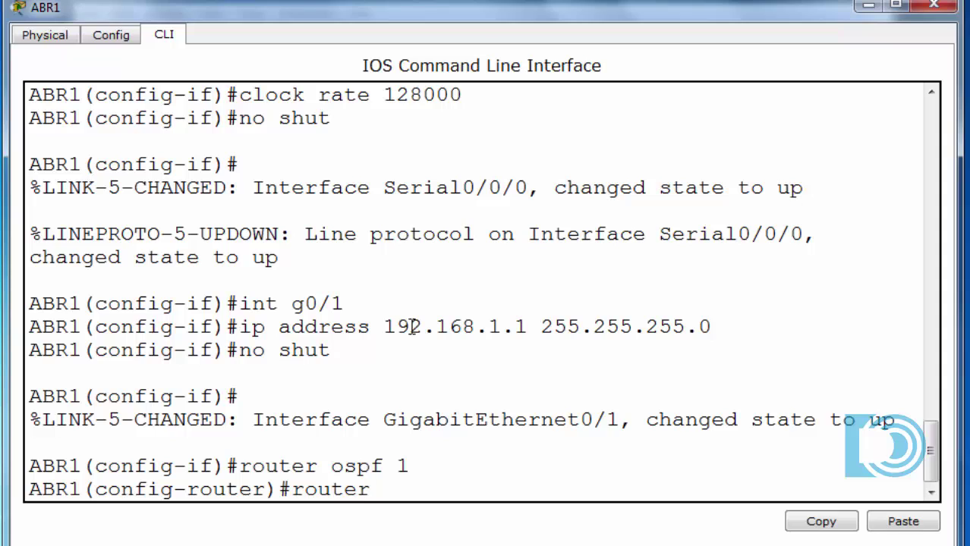
pyautogui.write('-id 5.5.5.5')
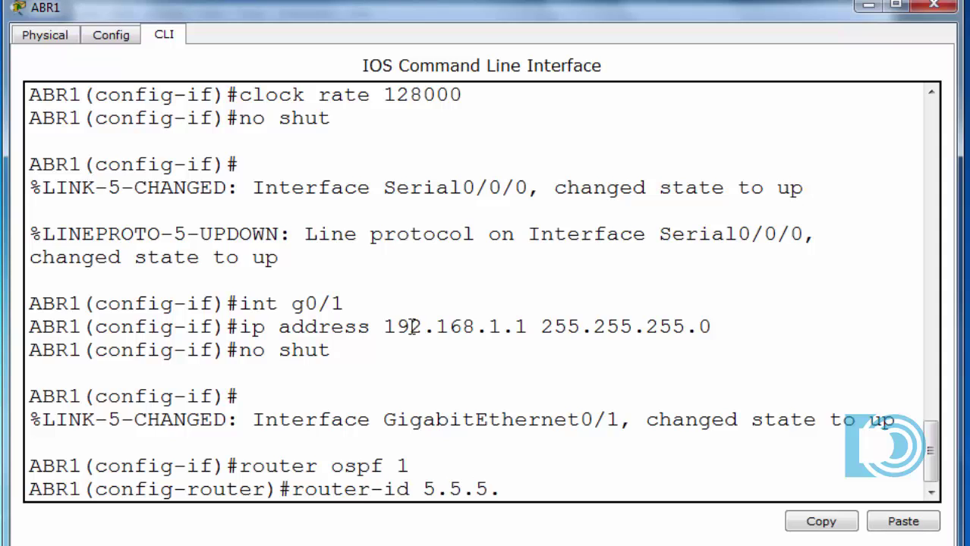
pyautogui.press('Return')
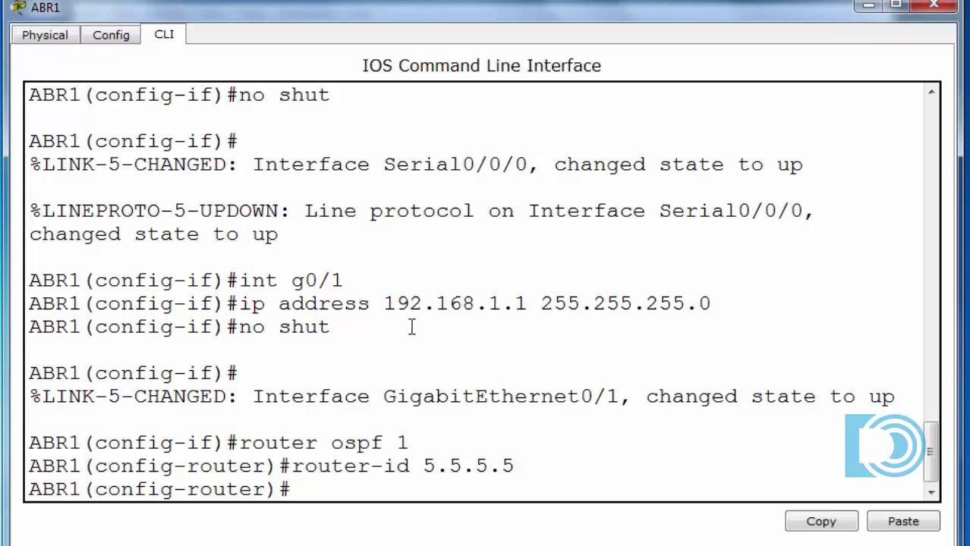
# Step: Add network 10.1.1.1 with wildcard mask 0.0.0.0 to ABR1's OSPF process in area 0
pyautogui.write('network')
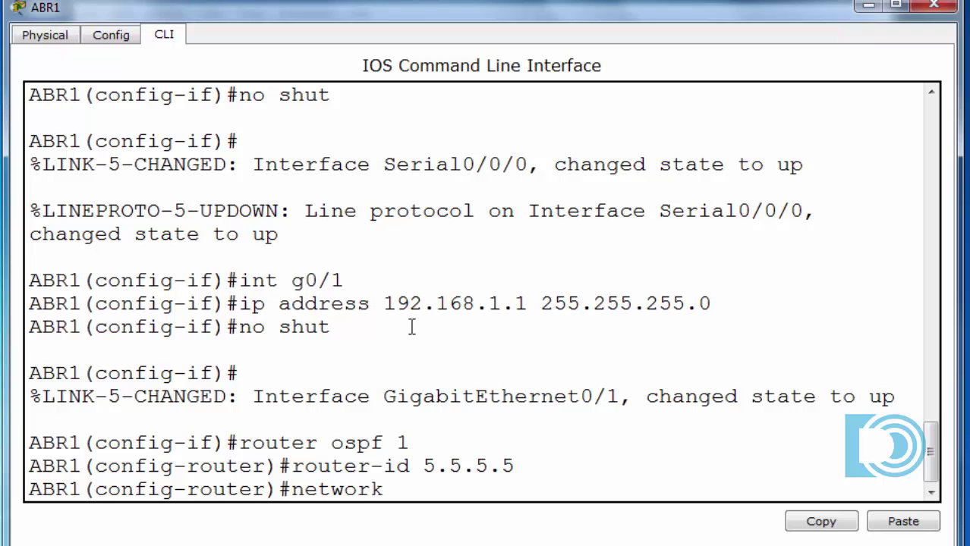
pyautogui.write(' 10.1.1')
pyautogui.write('0')
pyautogui.press('Left')
pyautogui.write('.')
pyautogui.press('Right')
pyautogui.press('BackSpace')
pyautogui.write('1')
pyautogui.write('0.0.0.0')
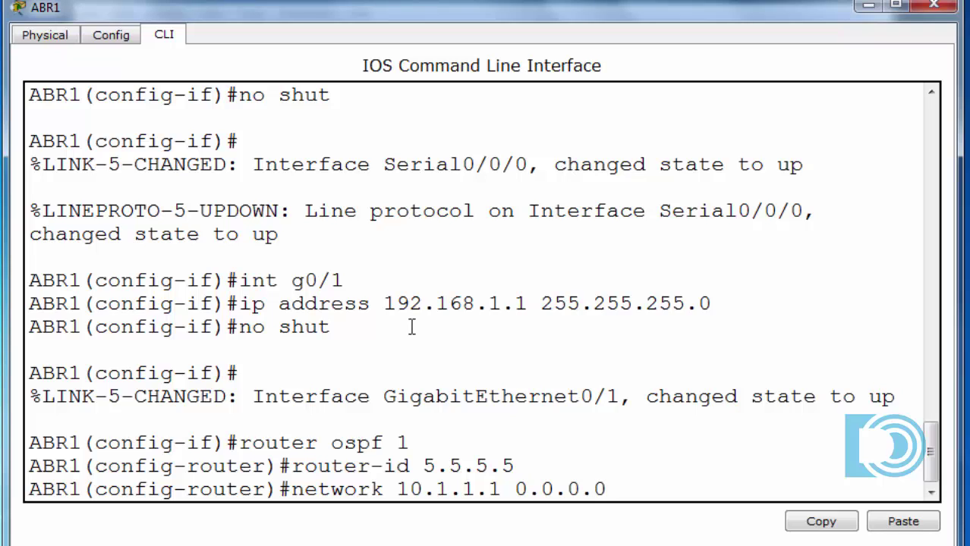
pyautogui.write(' area 0')
pyautogui.press('Return')
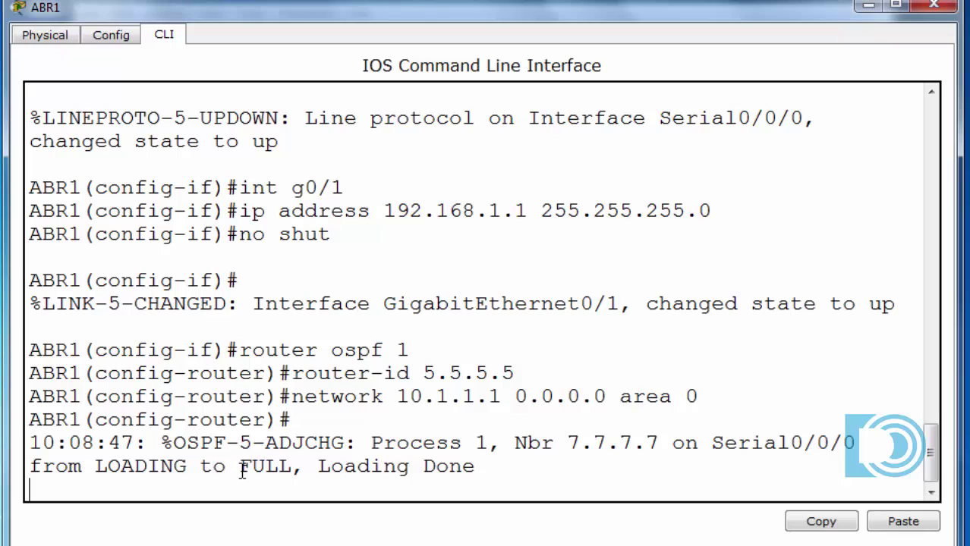
pyautogui.moveTo(239, 466); pyautogui.dragTo(288, 468)
pyautogui.click(530, 468)
# Step: Advertise network 192.168.1.0 with wildcard mask 0.0.0.255 in OSPF area 1 on ABR1, and return to the topology
pyautogui.press('Return')
pyautogui.write('netowrk')
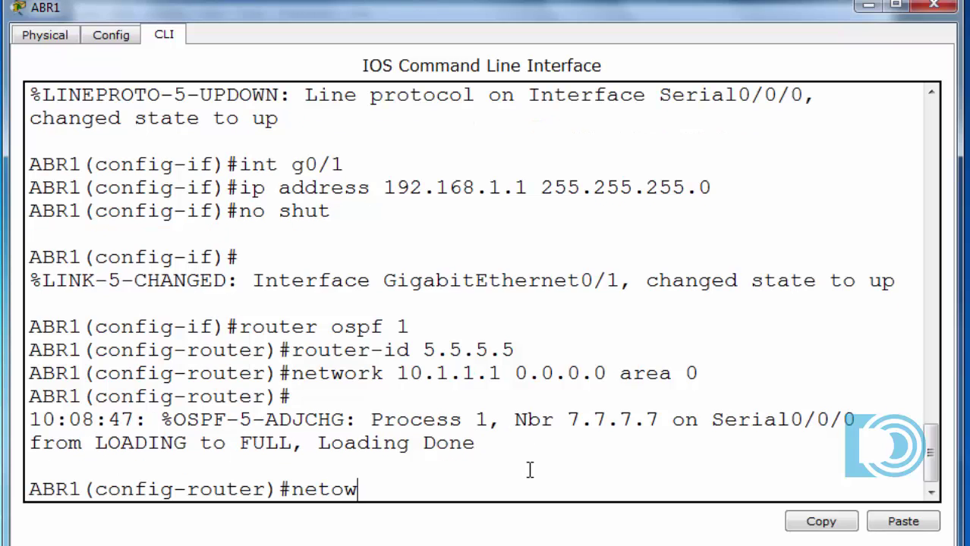
pyautogui.press('BackSpace')
pyautogui.press('BackSpace')
pyautogui.press('BackSpace')
pyautogui.press('BackSpace')
pyautogui.write('work')
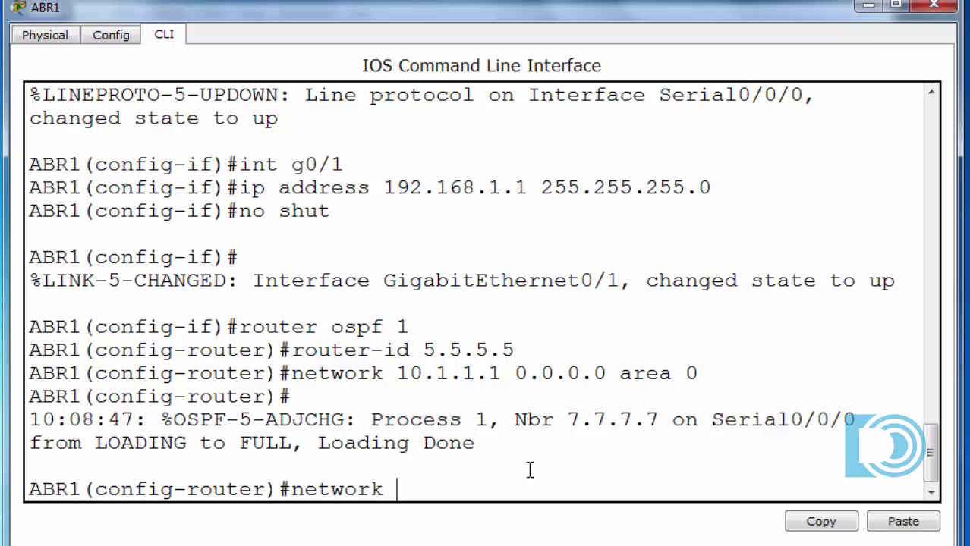
pyautogui.write(' 192.1')
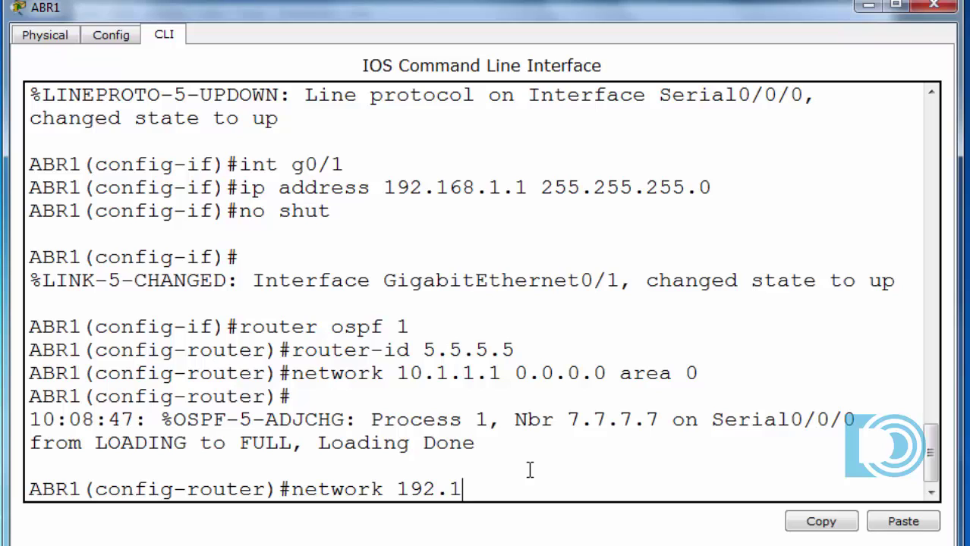
pyautogui.write('68.1.0 0.0.0')
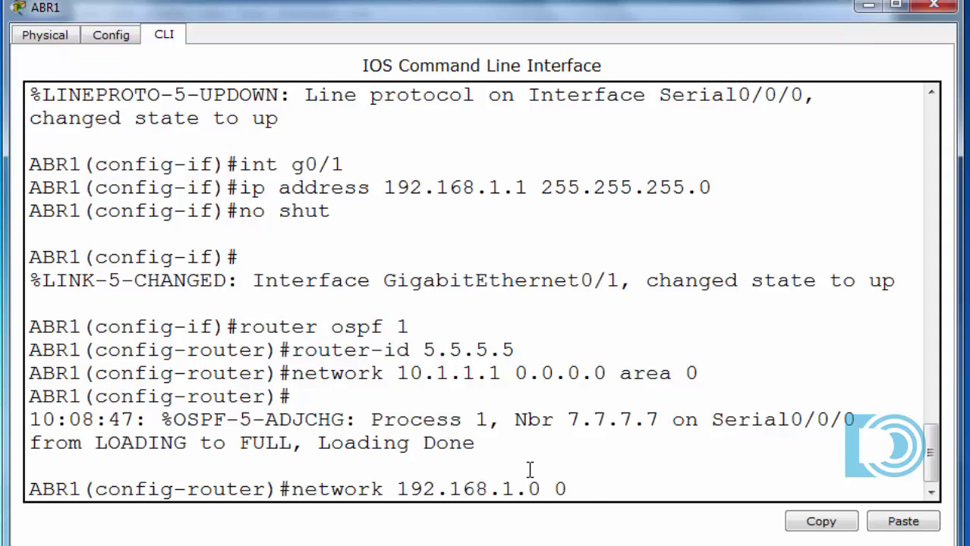
pyautogui.write('.255')
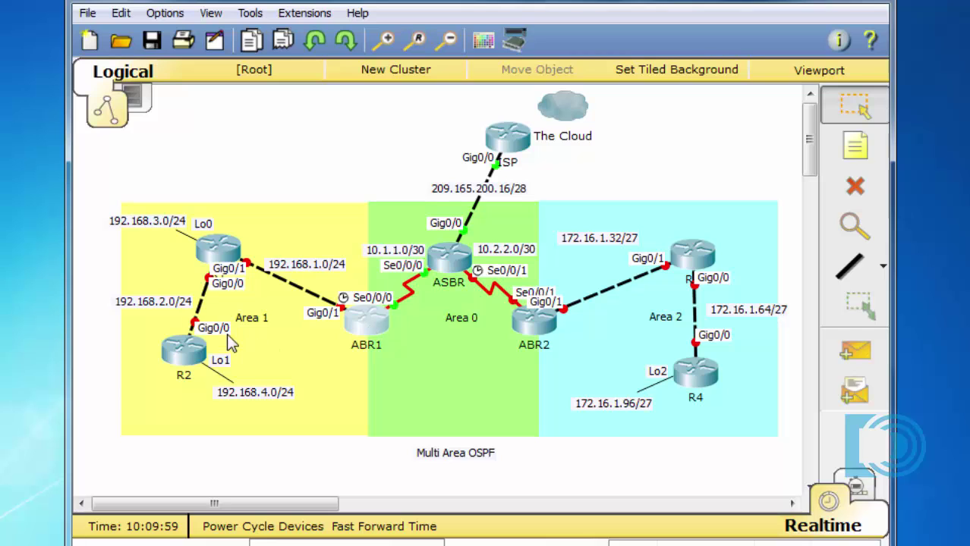
pyautogui.click(373, 322)
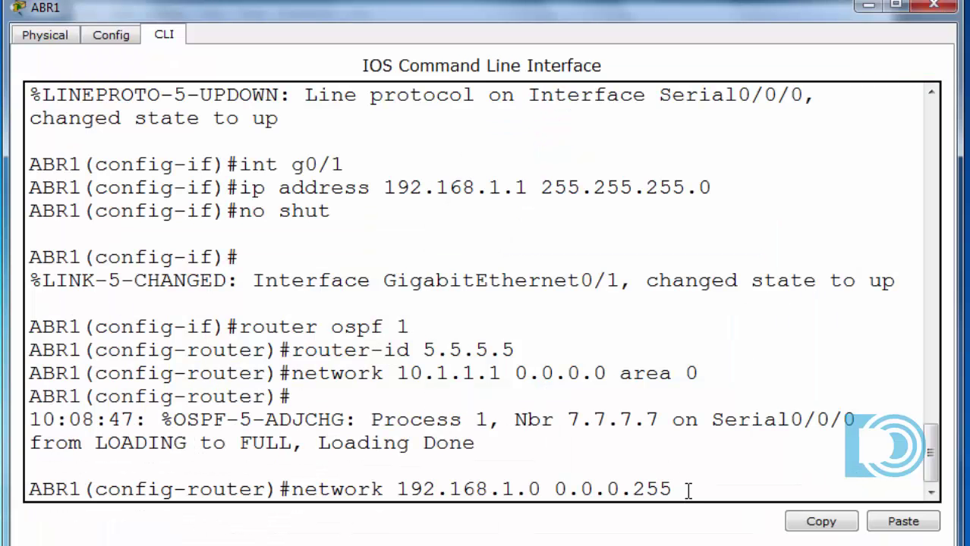
pyautogui.write('area 1')
pyautogui.press('Return')
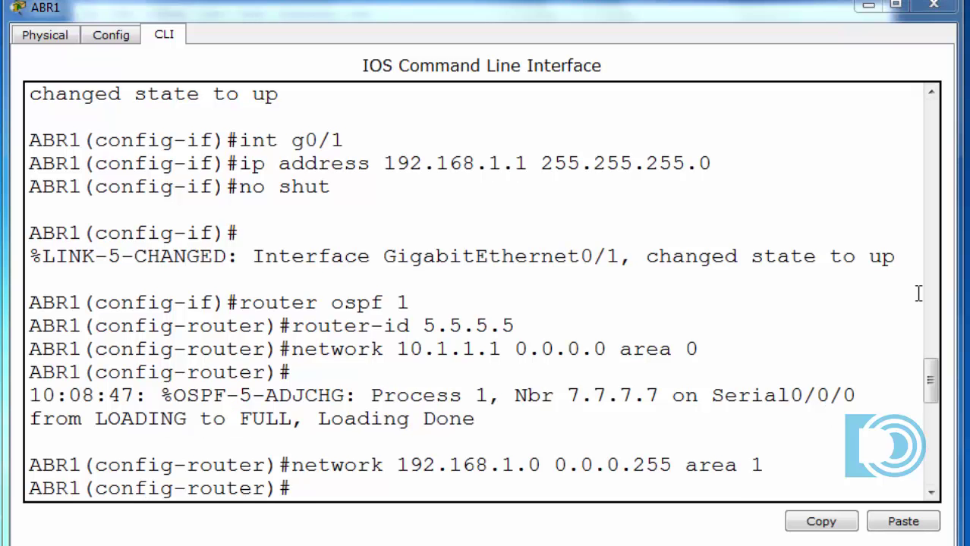
pyautogui.click(868, 6)
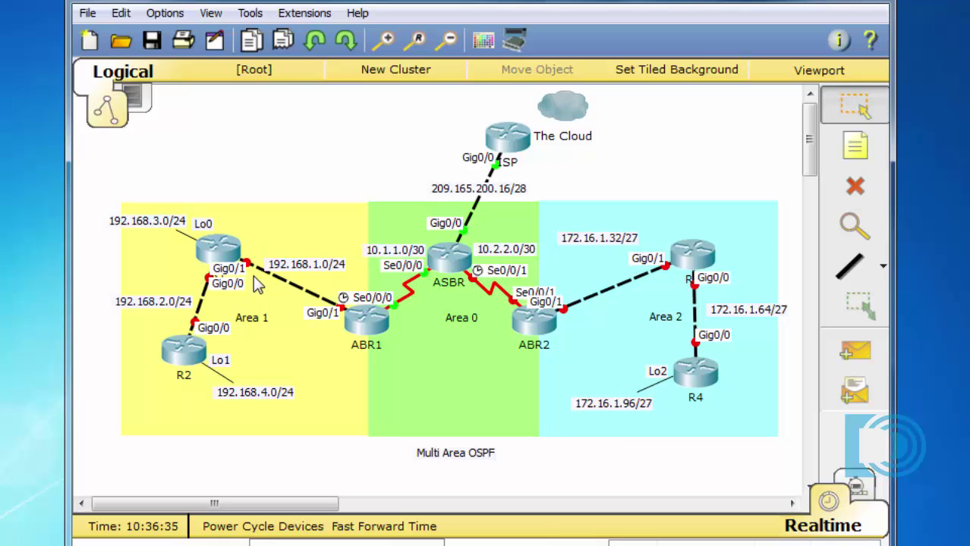
# Step: Open the command line of the Area 1 router connected to ABR1, enter global configuration mode and set its hostname to R1
pyautogui.click(218, 249)
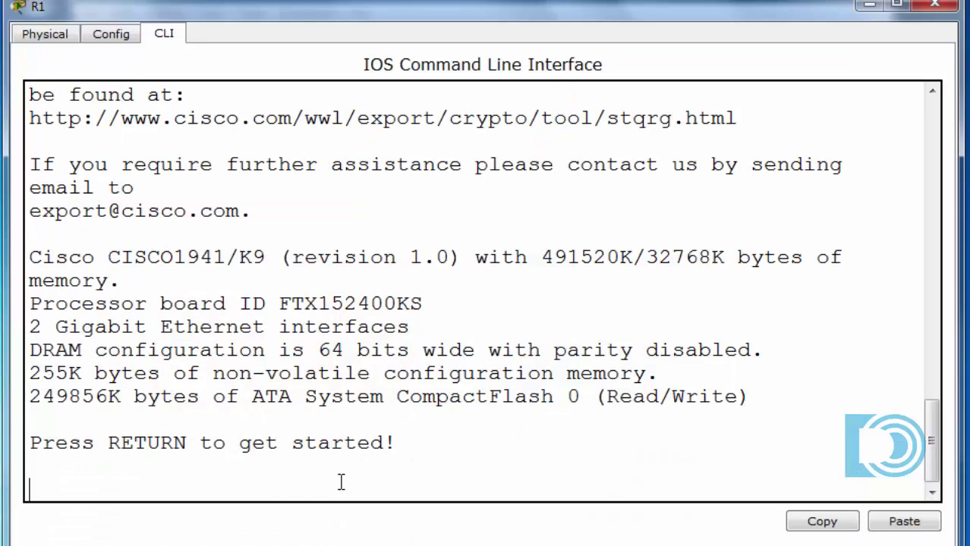
pyautogui.press('Return')
pyautogui.write('en')
pyautogui.press('Return')
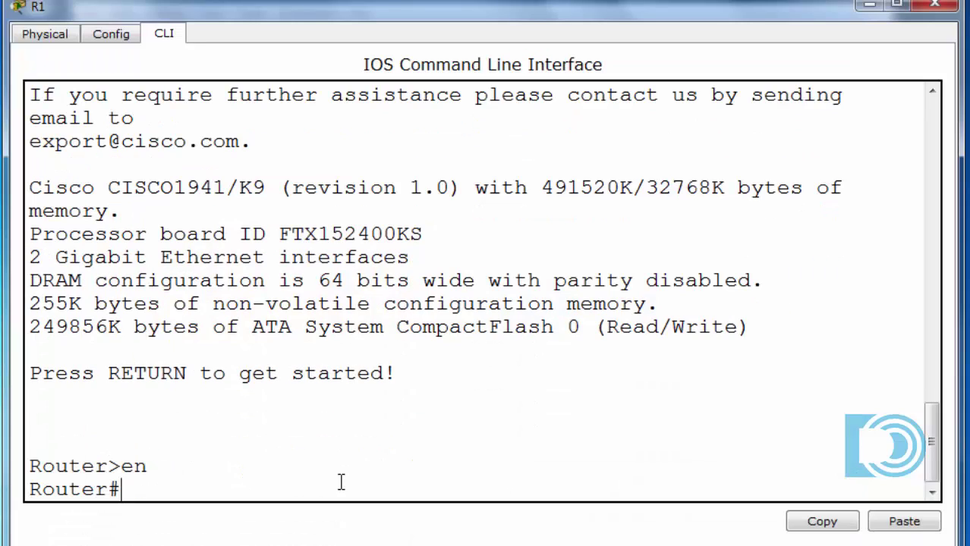
pyautogui.write('conf t')
pyautogui.press('Return')
pyautogui.write('ho')
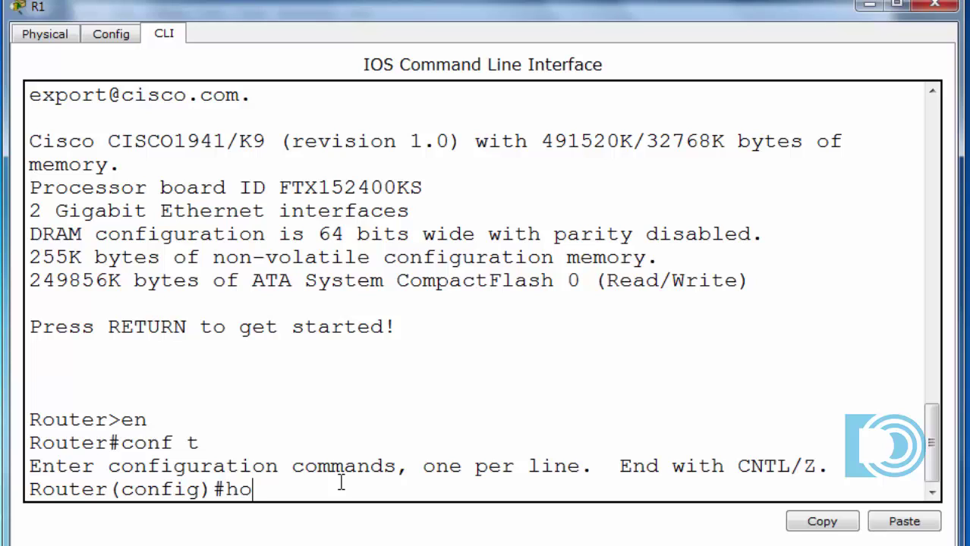
pyautogui.write('stname ')
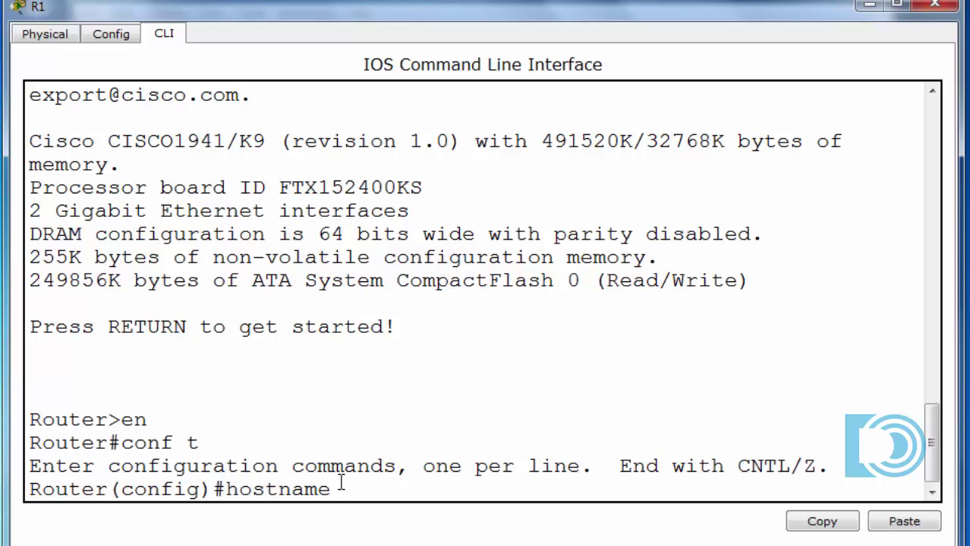
pyautogui.write('R1')
pyautogui.press('Return')
# Step: Assign 192.168.1.2 with mask 255.255.255.0 to R1's g0/1 interface and enable it with no shut
pyautogui.write('i')
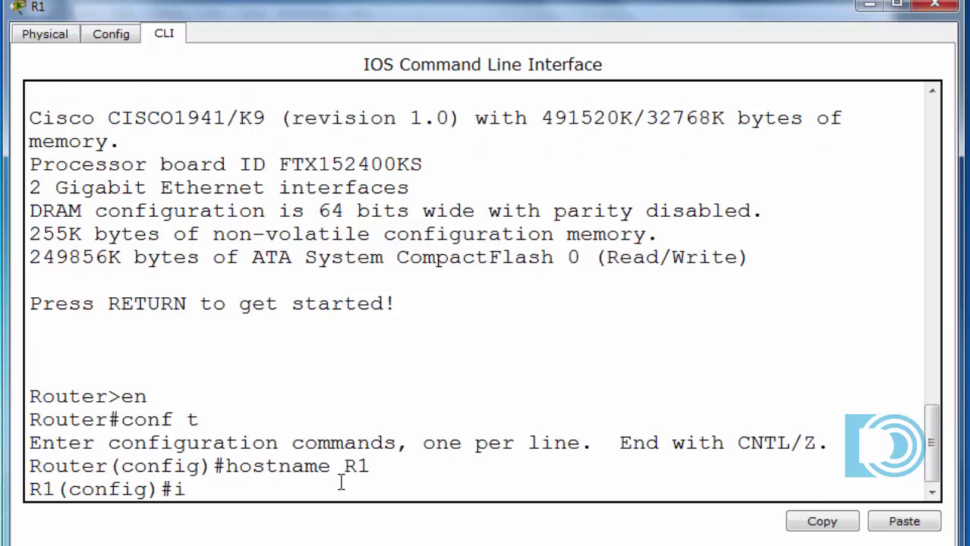
pyautogui.write('nt g0/1')
pyautogui.press('Return')
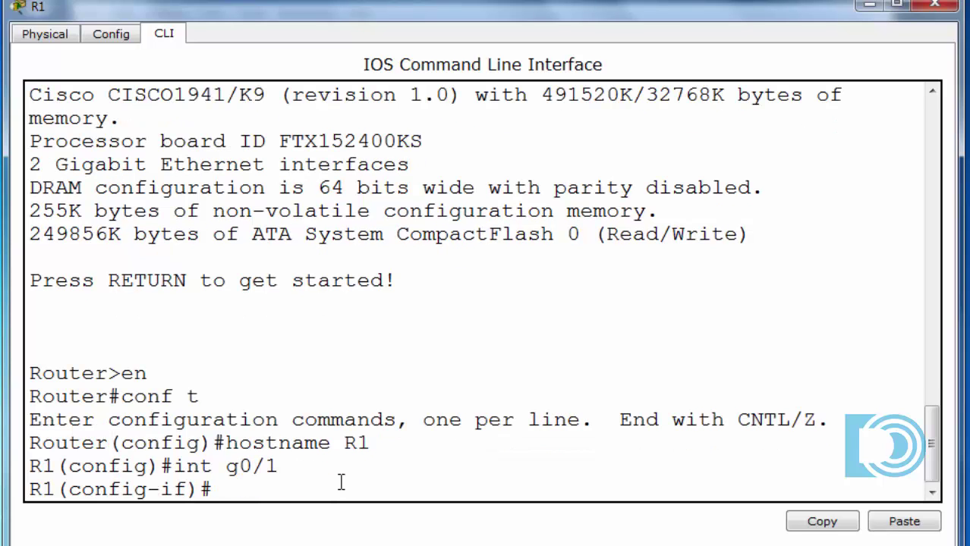
pyautogui.write('ip address')
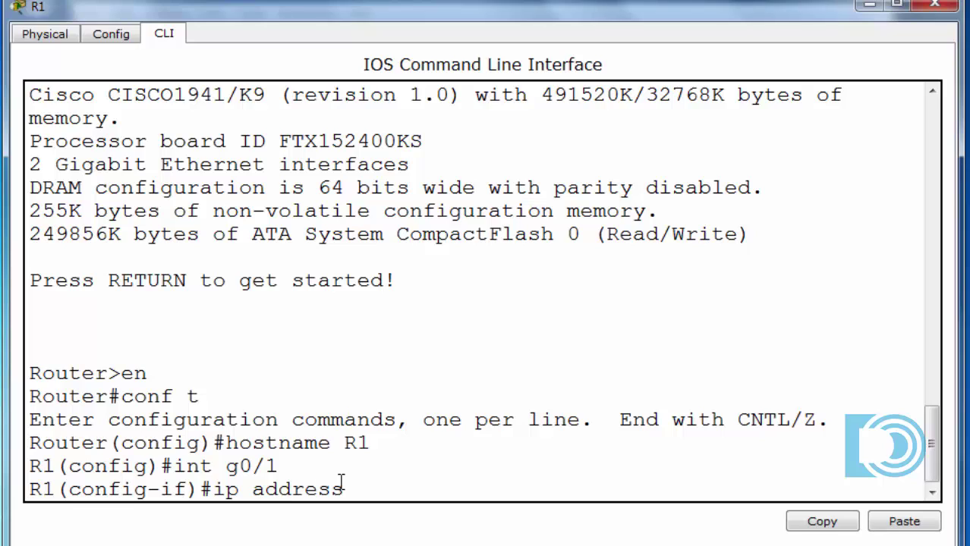
pyautogui.write(' 192.168.1.2')
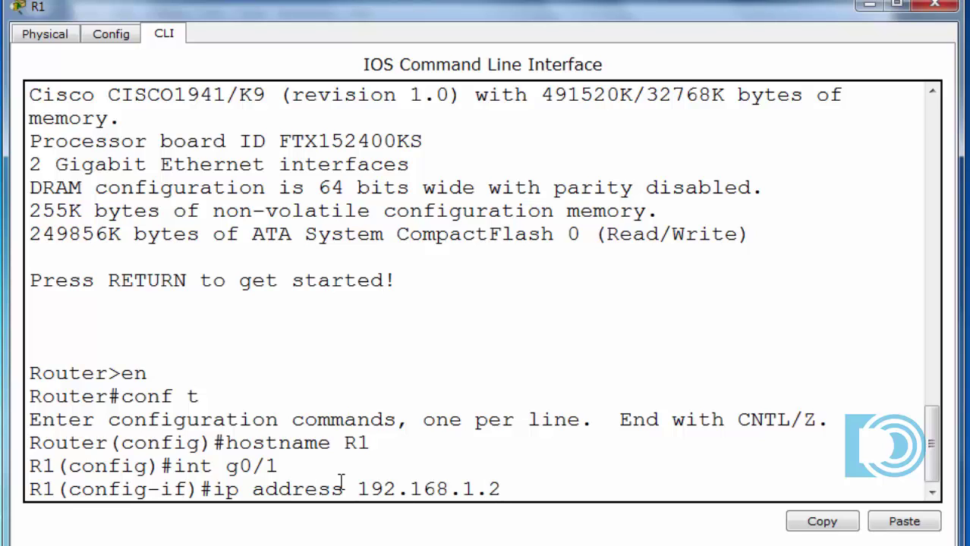
pyautogui.write(' 255.2')
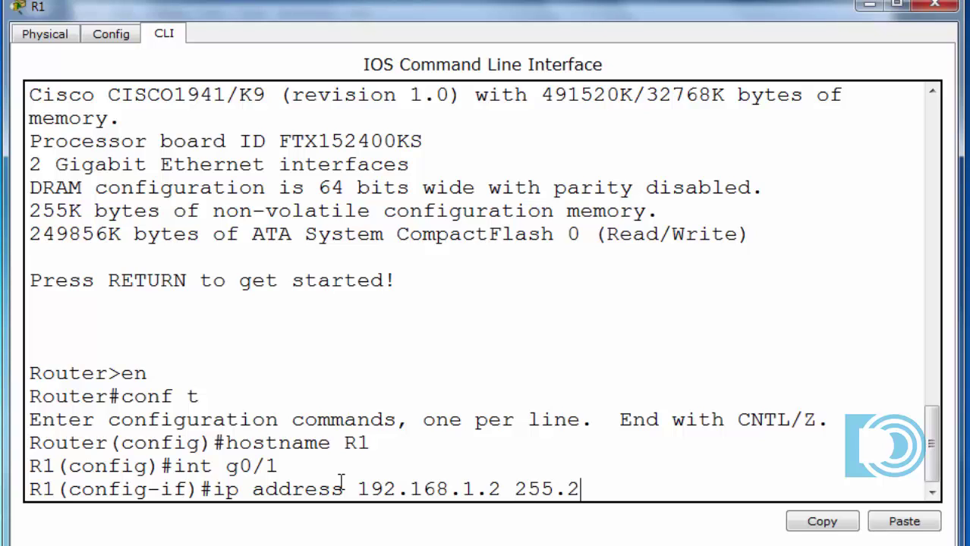
pyautogui.write('55.255.0')
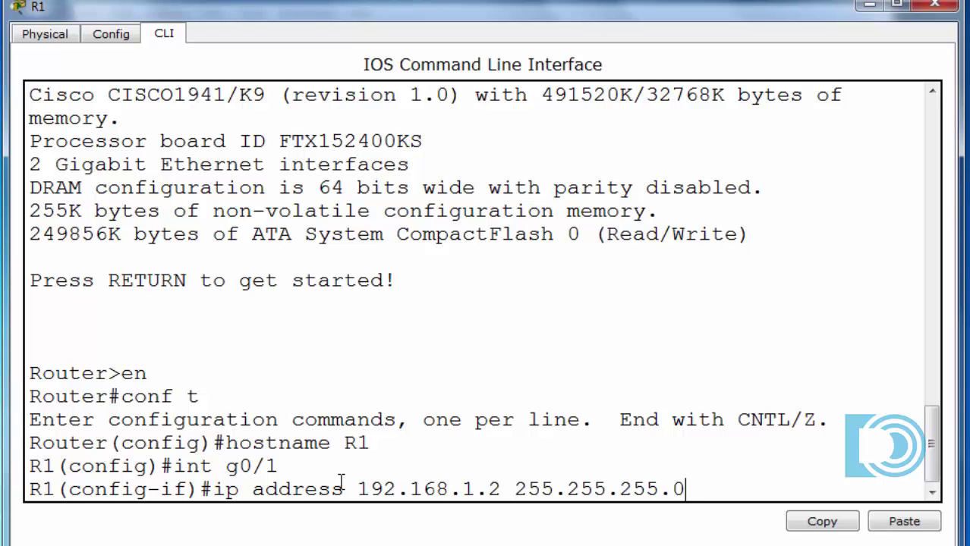
pyautogui.press('Return')
pyautogui.write('no shut')
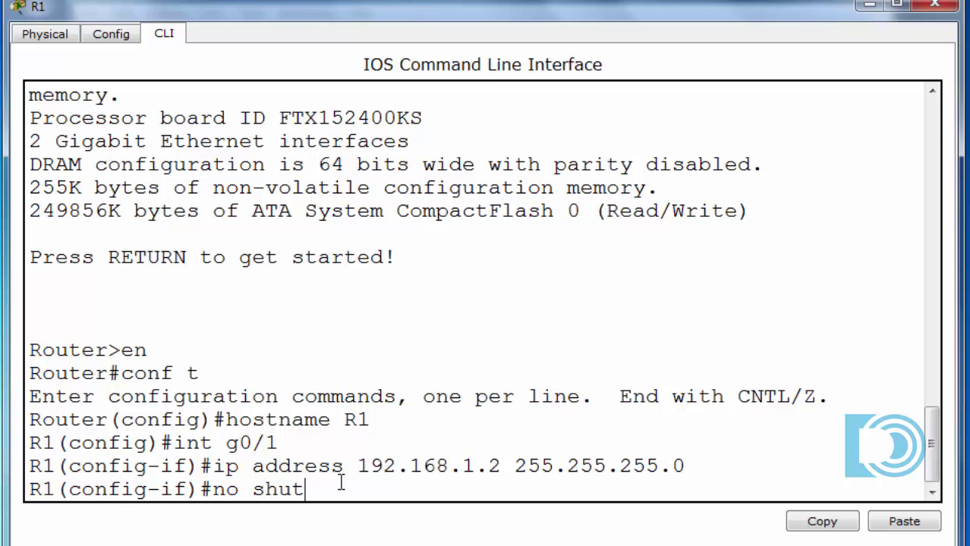
pyautogui.press('Return')
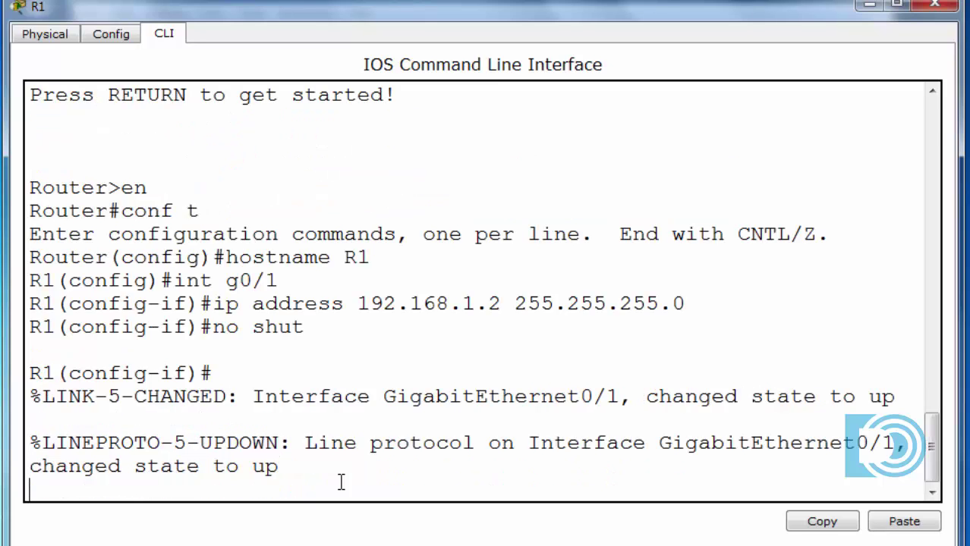
pyautogui.press('Return')
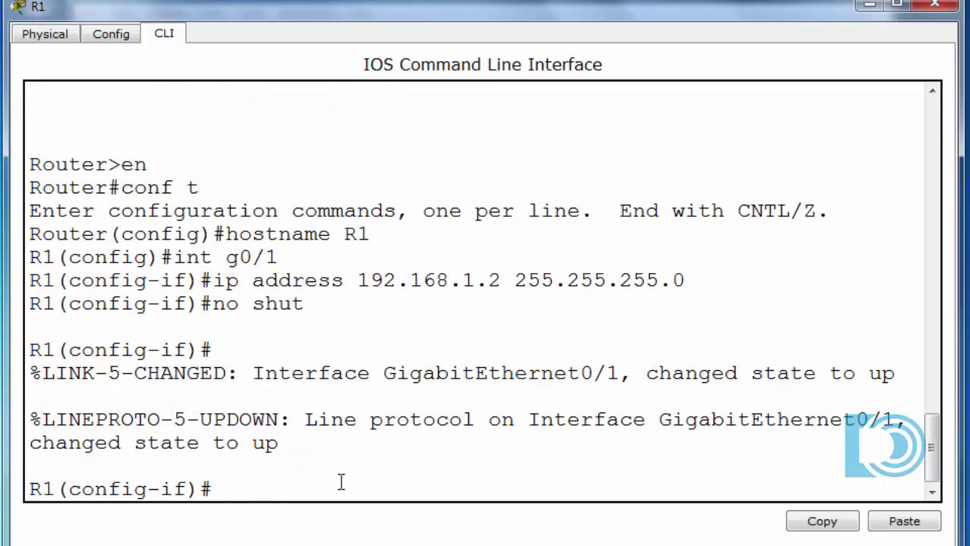
# Step: Assign 192.168.2.1 with mask 255.255.255.0 to R1's g0/0 interface, enable it with no shut, and return to the topology
pyautogui.press('Up')
pyautogui.press('Up')
pyautogui.press('Up')
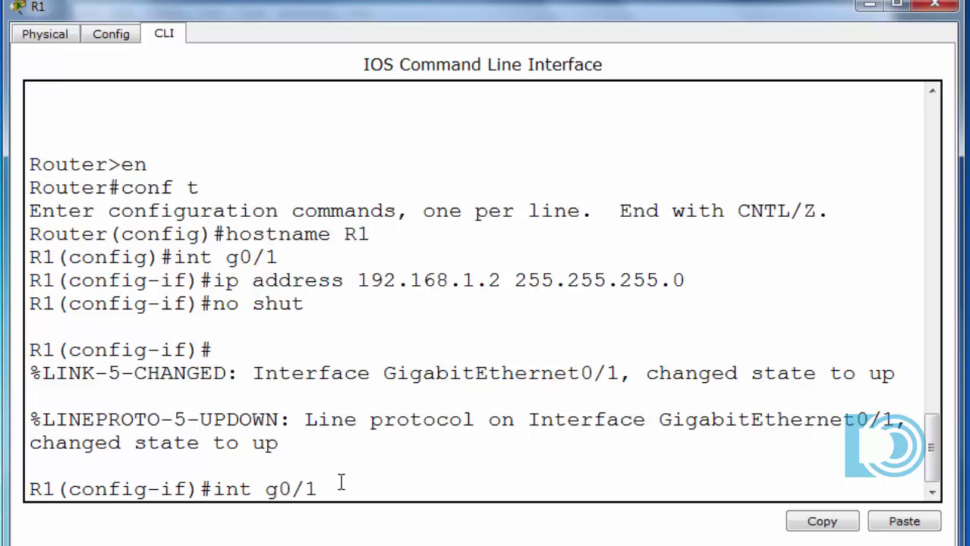
pyautogui.press('BackSpace')
pyautogui.write('0')
pyautogui.press('Return')
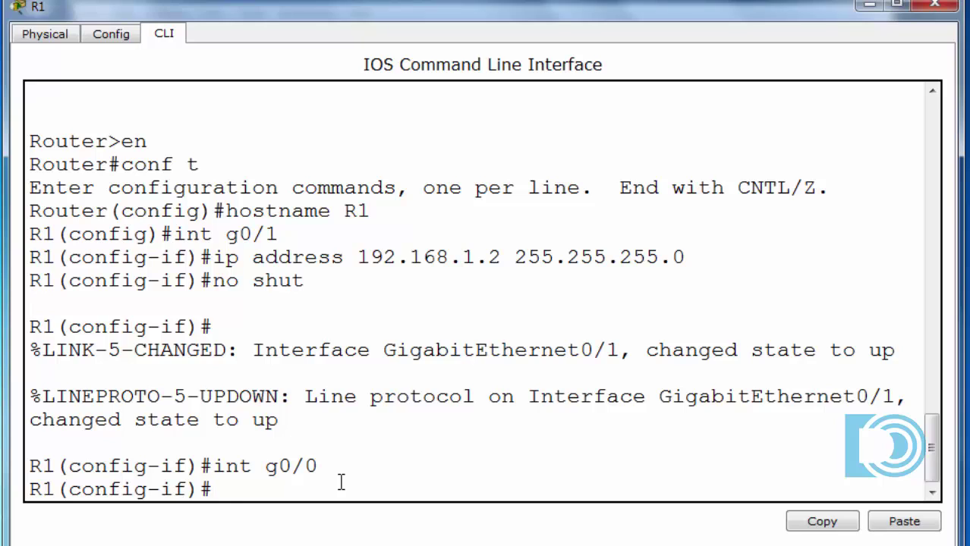
pyautogui.press('Up')
pyautogui.press('Up')
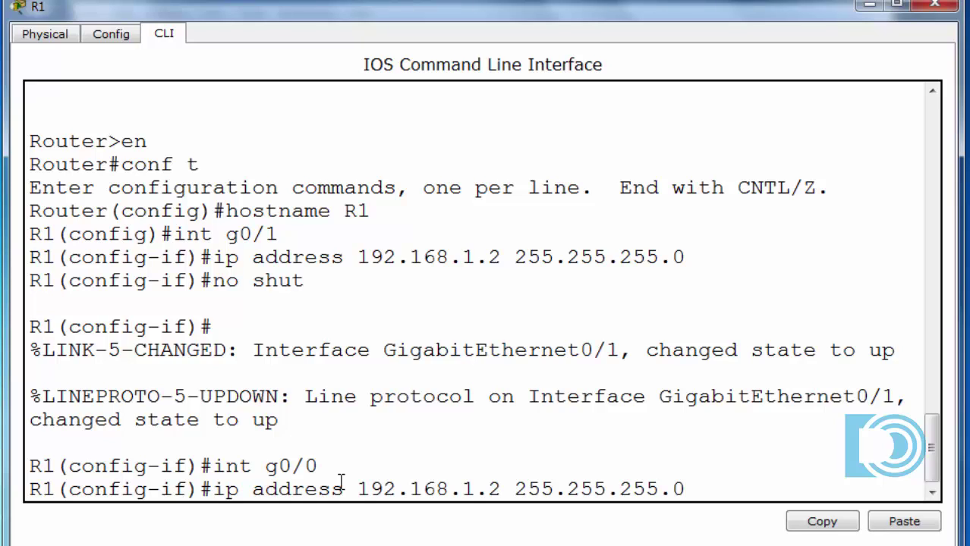
pyautogui.press('Left')
pyautogui.press('Left')
pyautogui.press('Left')
pyautogui.press('Left')
pyautogui.press('Left')
pyautogui.press('Left')
pyautogui.press('Left')
pyautogui.press('Left')
pyautogui.press('Left')
pyautogui.press('Left')
pyautogui.press('Left')
pyautogui.press('Left')
pyautogui.press('Left')
pyautogui.press('Left')
pyautogui.press('Left')
pyautogui.press('Left')
pyautogui.press('Left')
pyautogui.press('Left')
pyautogui.press('Left')
pyautogui.press('Right')
pyautogui.press('Right')
pyautogui.press('Delete')
pyautogui.write('2')
pyautogui.press('BackSpace')
pyautogui.write('1')
pyautogui.press('Return')
pyautogui.write('no shut')
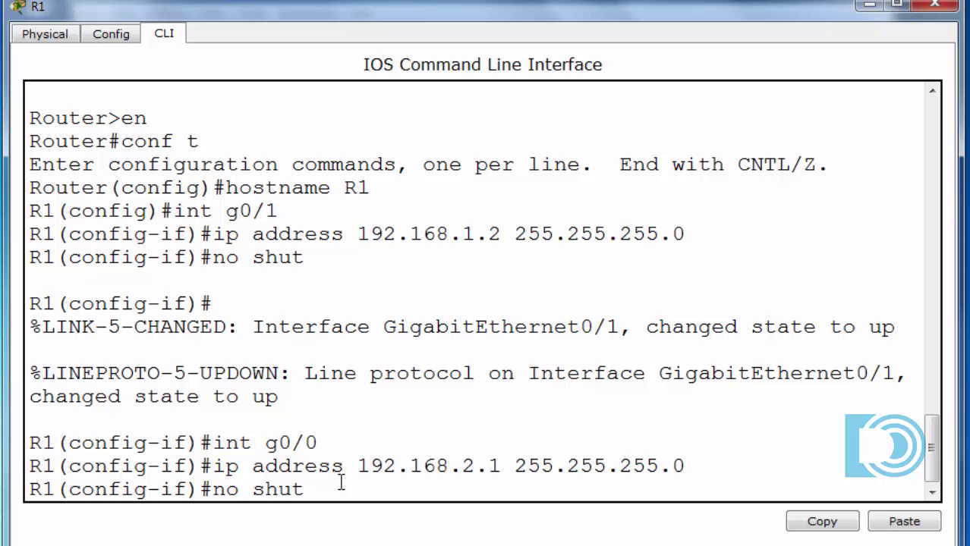
pyautogui.press('Return')
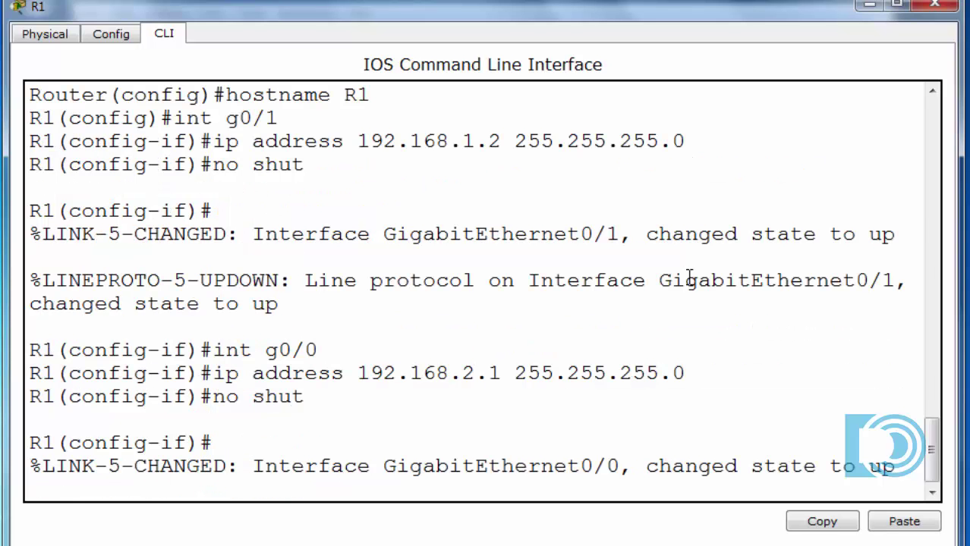
pyautogui.click(868, 8)
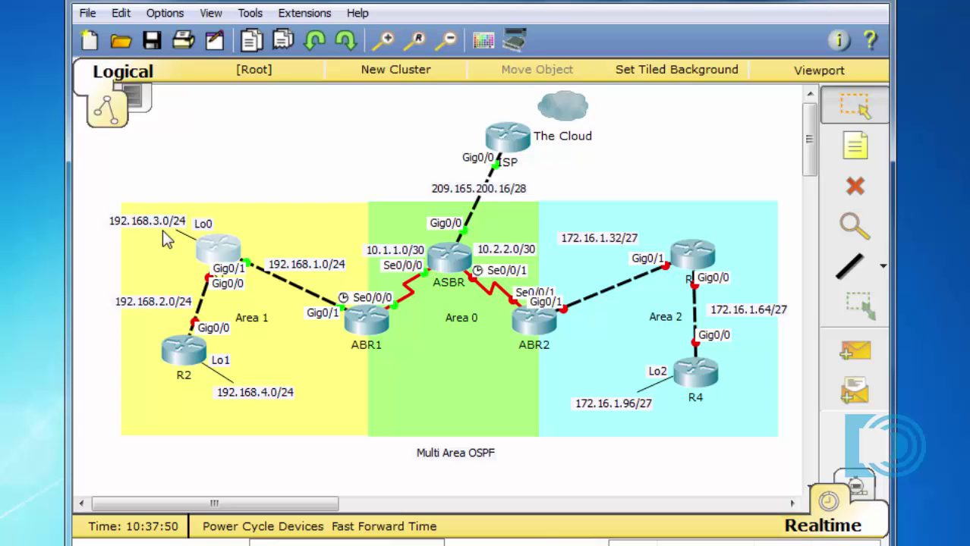
# Step: Reopen R1 from the topology and create its loopback interface lo0
pyautogui.click(213, 258)
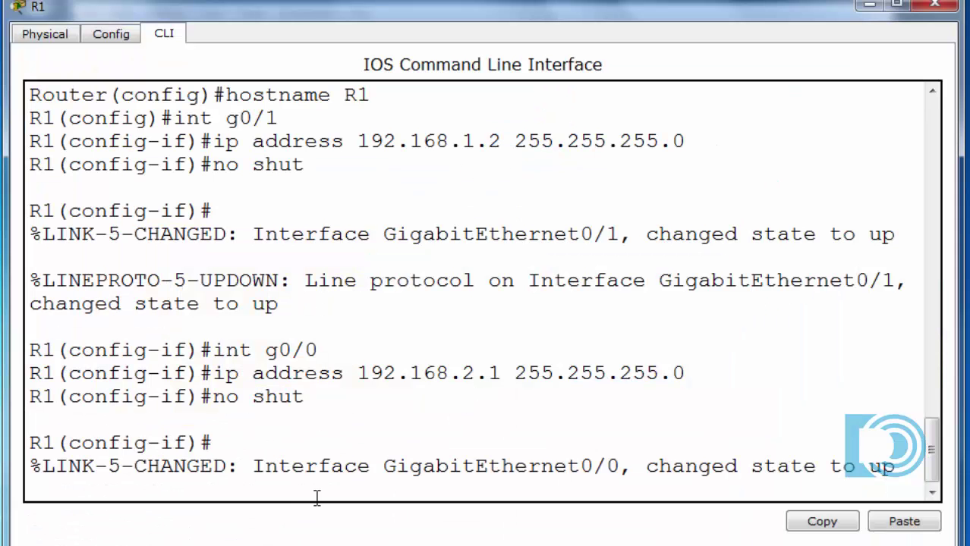
pyautogui.press('Return')
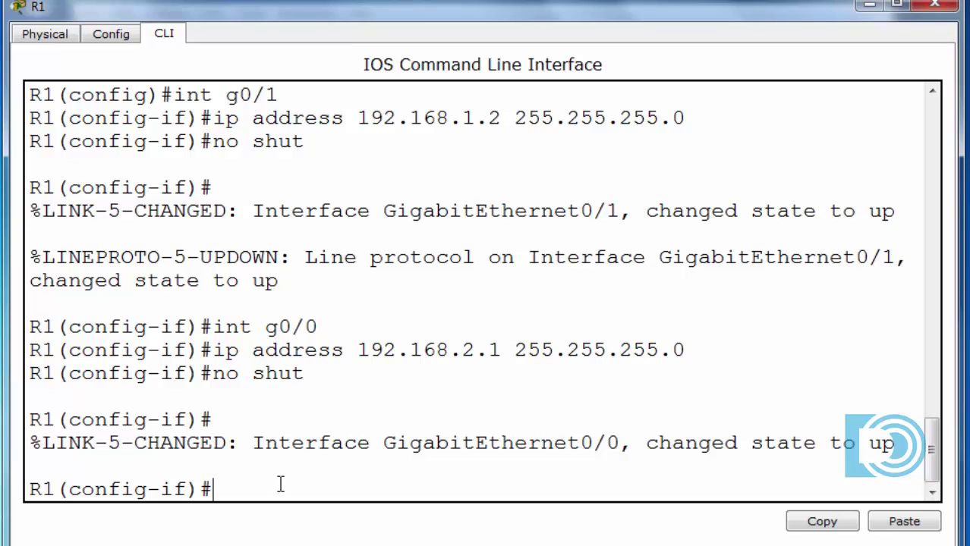
pyautogui.write('int lo')
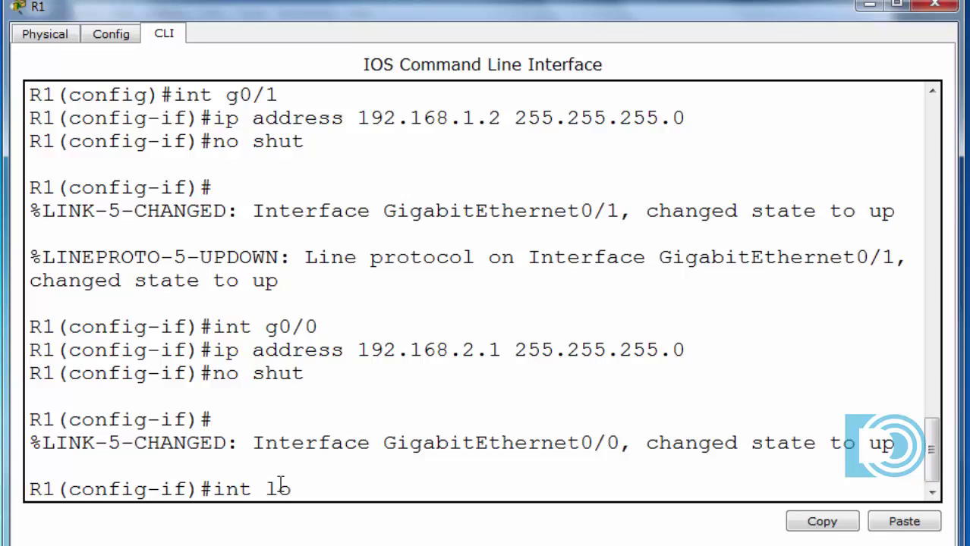
pyautogui.write('0')
pyautogui.press('Return')
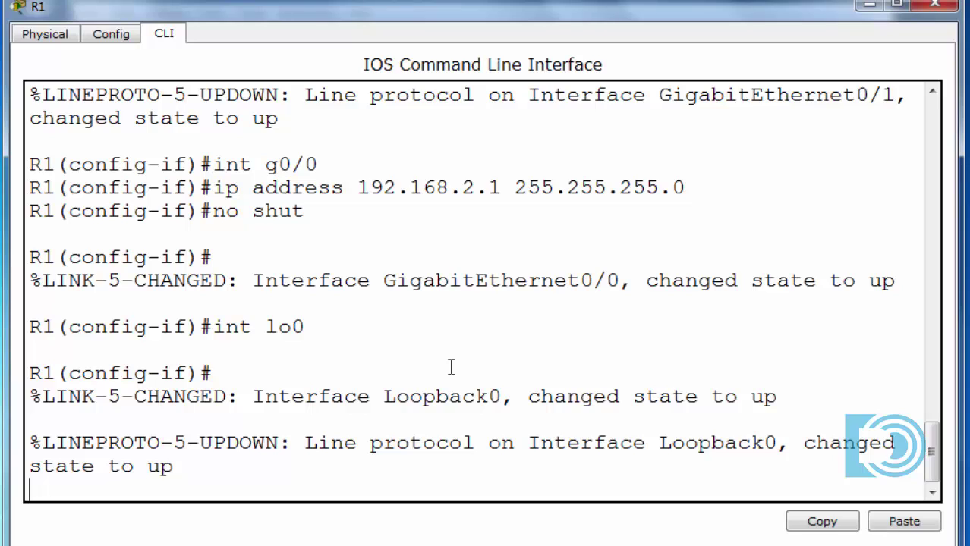
pyautogui.press('Return')
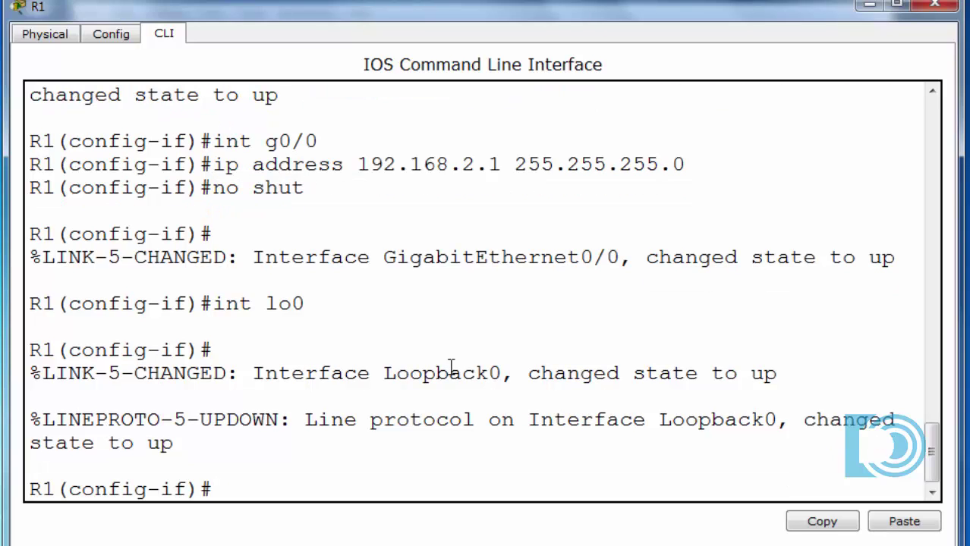
# Step: Assign 192.168.3.1 with mask 255.255.255.0 to R1's loopback interface lo0 and return to the topology
pyautogui.press('Up')
pyautogui.press('Up')
pyautogui.press('Up')
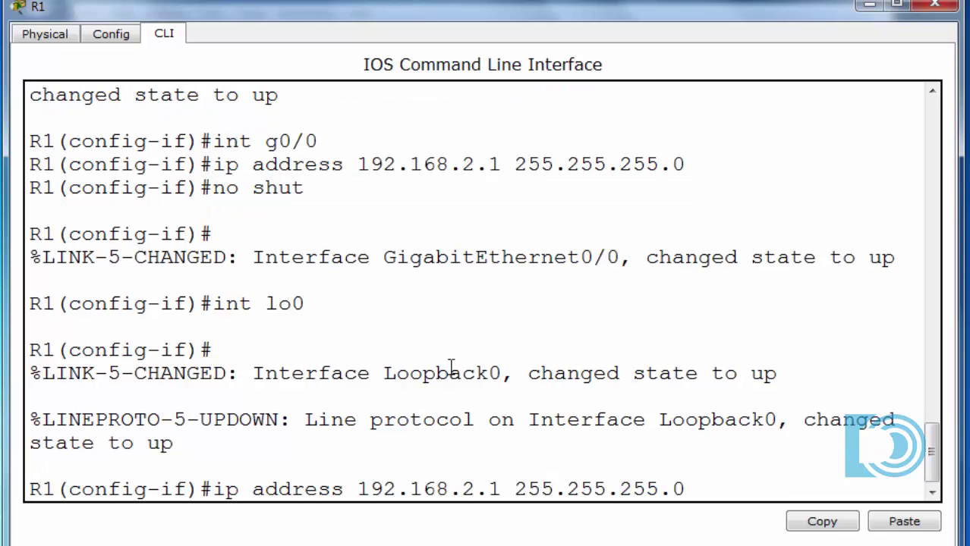
pyautogui.press('Left')
pyautogui.press('Left')
pyautogui.press('Left')
pyautogui.press('Left')
pyautogui.press('Left')
pyautogui.press('Right')
pyautogui.press('BackSpace')
pyautogui.write('3')
pyautogui.press('Return')
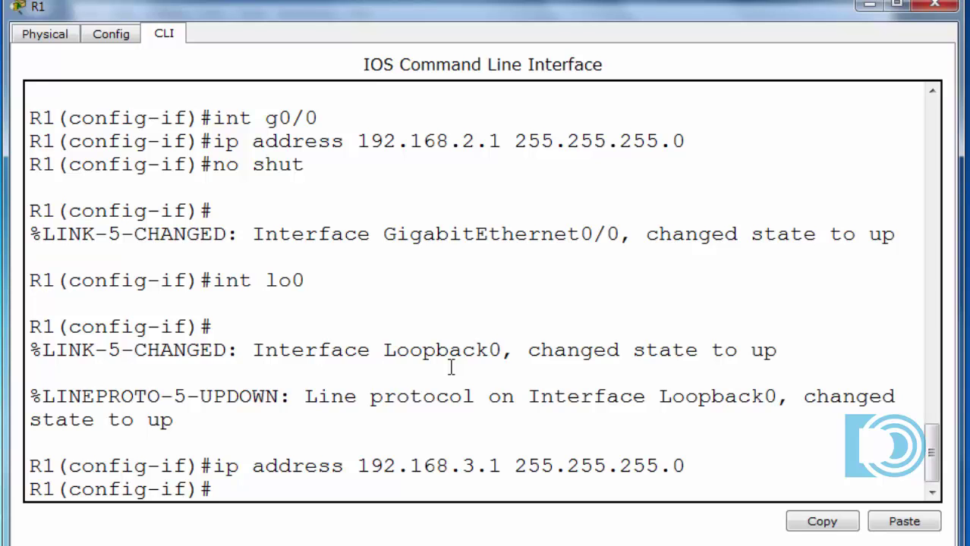
pyautogui.click(871, 6)
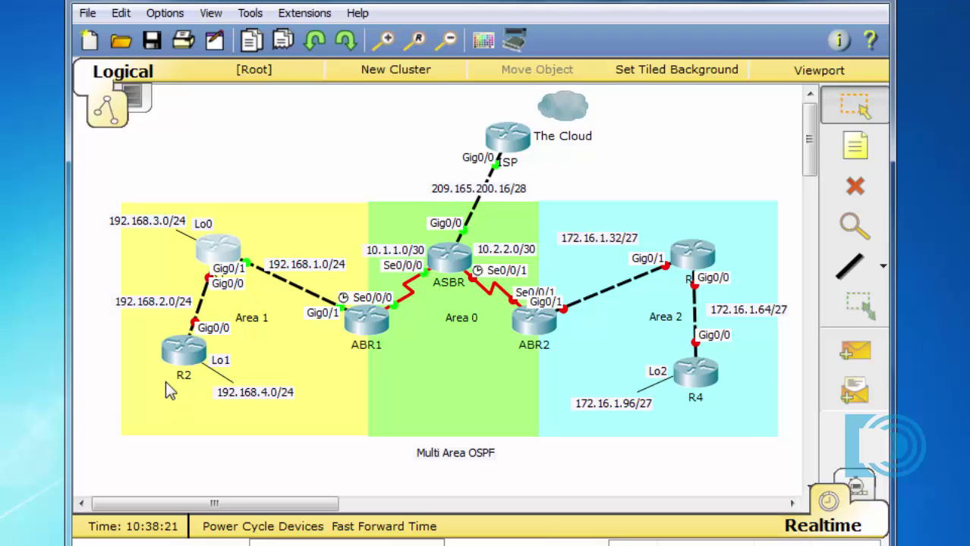
# Step: Reopen R1's command line, start OSPF process 1 and set its router ID to 1.1.1.1
pyautogui.click(226, 246)
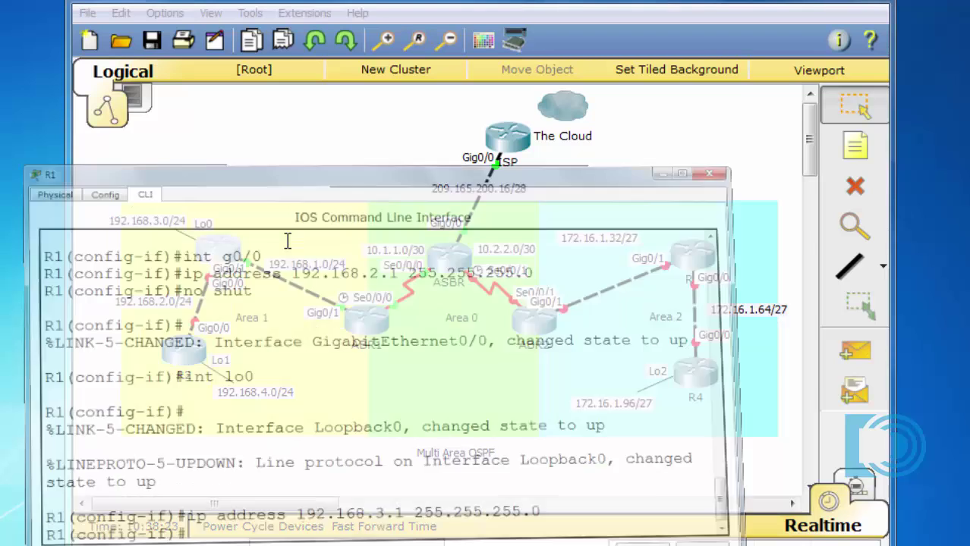
pyautogui.press('Return')
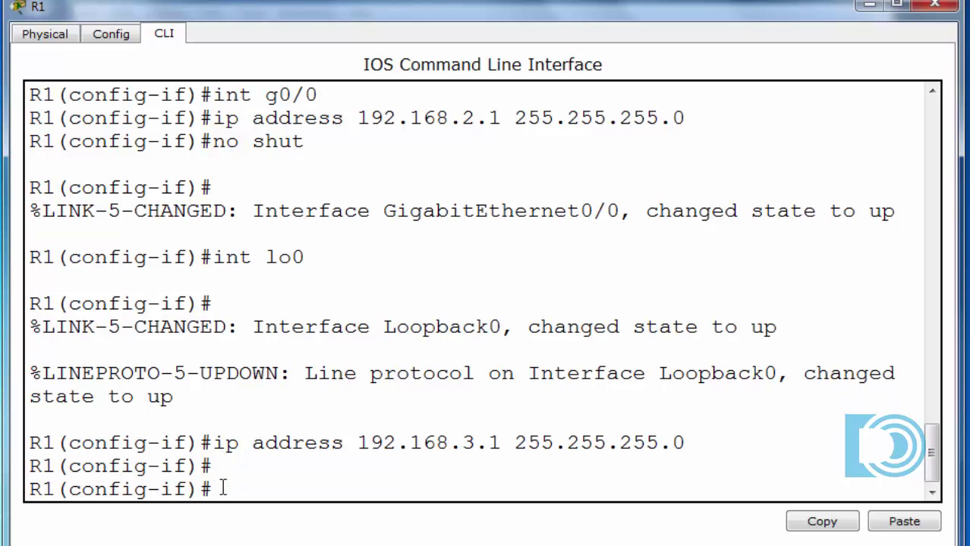
pyautogui.write('router ')
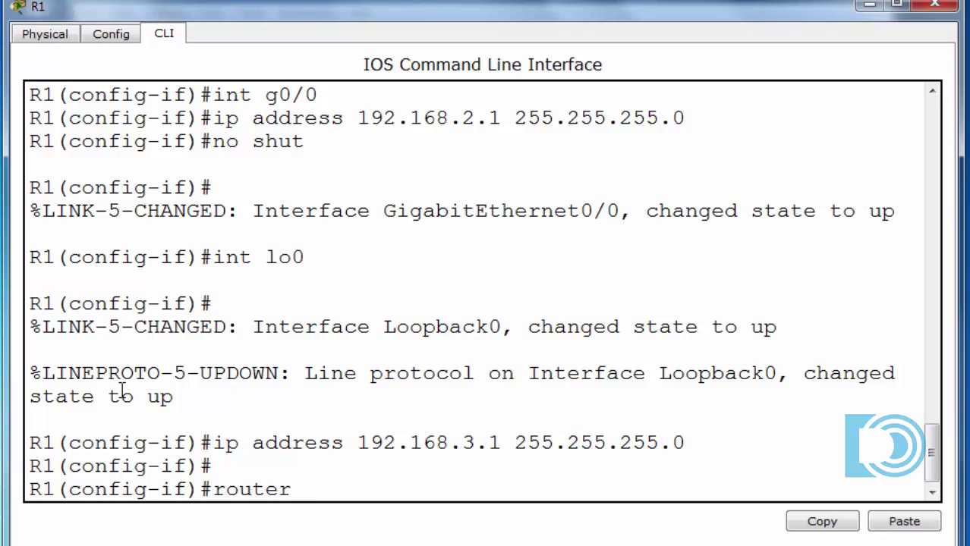
pyautogui.write('ospf 1')
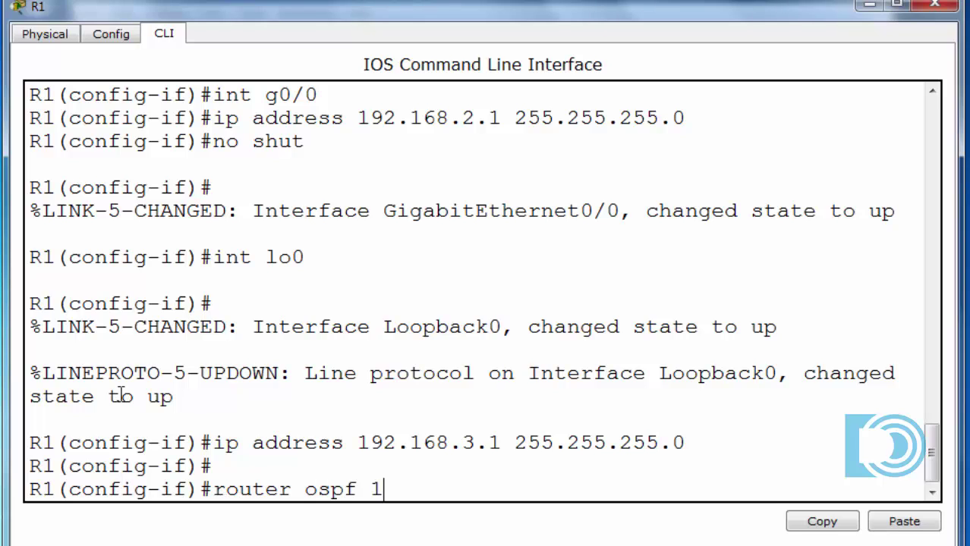
pyautogui.press('Return')
pyautogui.write('router-id')
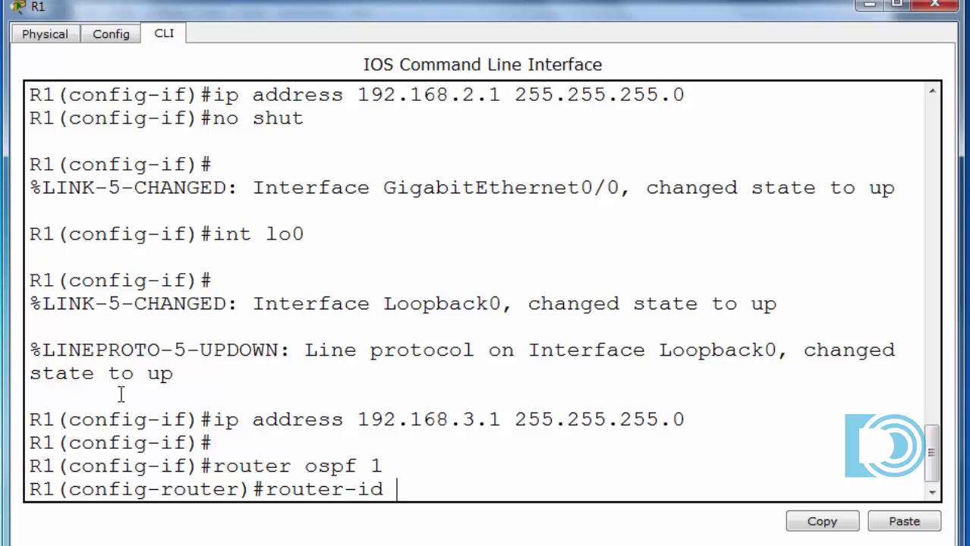
pyautogui.write(' 1.1.1.1')
pyautogui.press('Return')
# Step: Advertise network 192.168.1.0 with wildcard mask 0.0.0.255 in OSPF area 1 on R1
pyautogui.write('network')
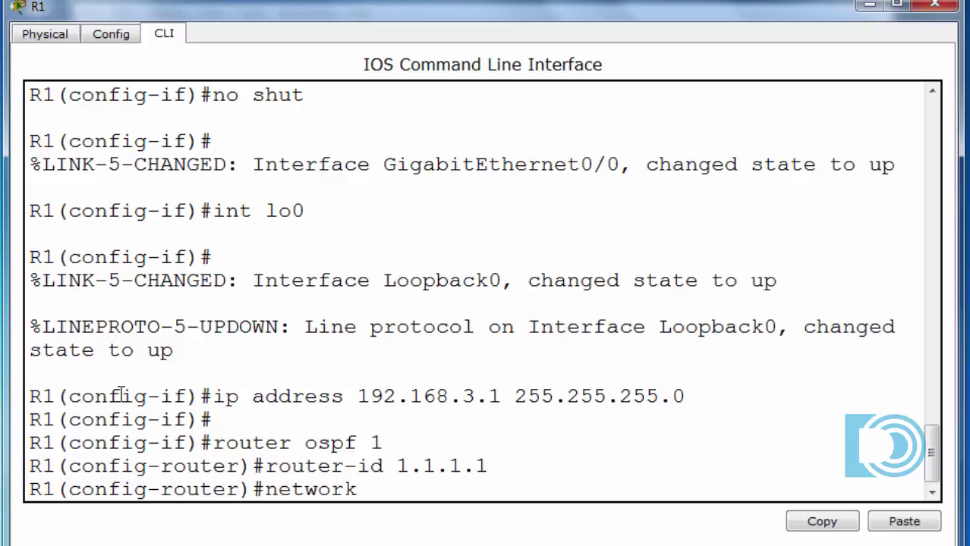
pyautogui.write(' 192.168')
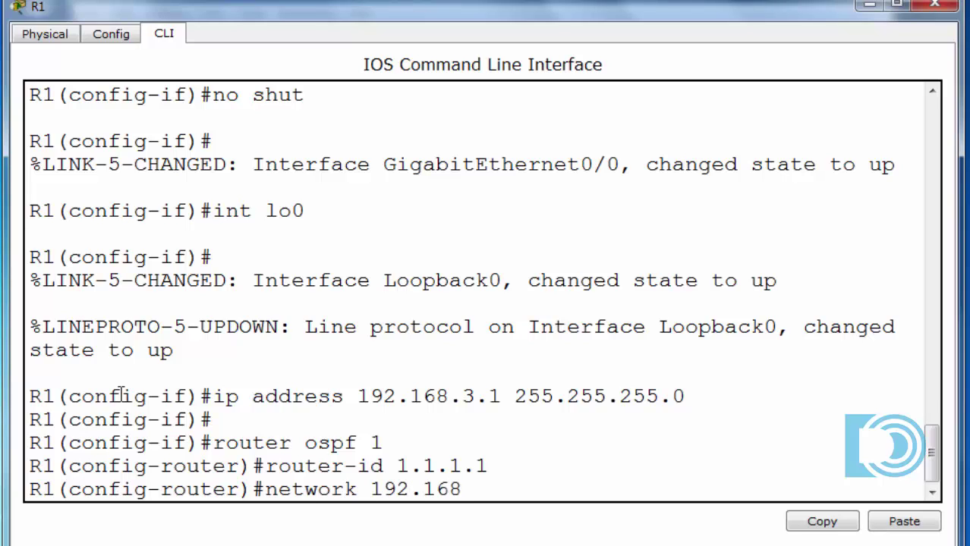
pyautogui.write('.1.0 0.0.0')
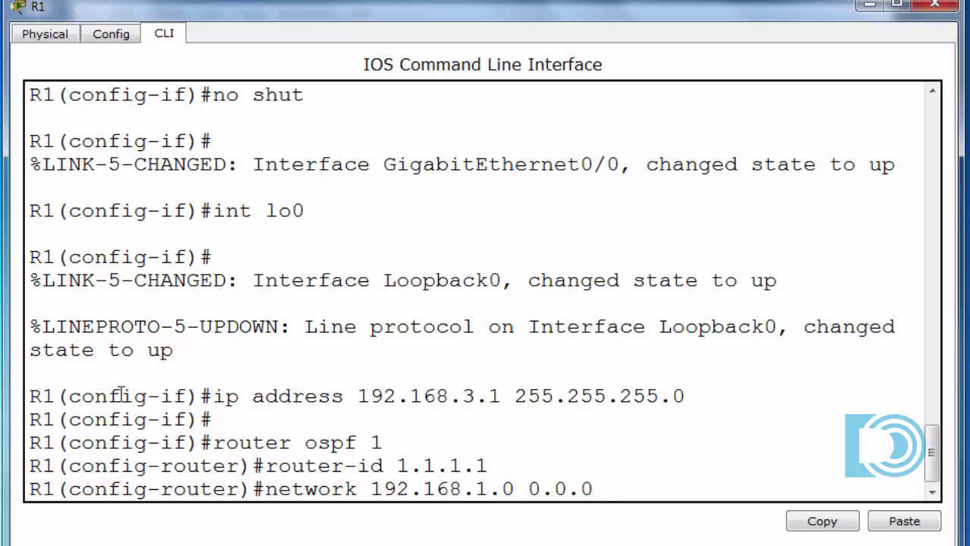
pyautogui.write('.255')
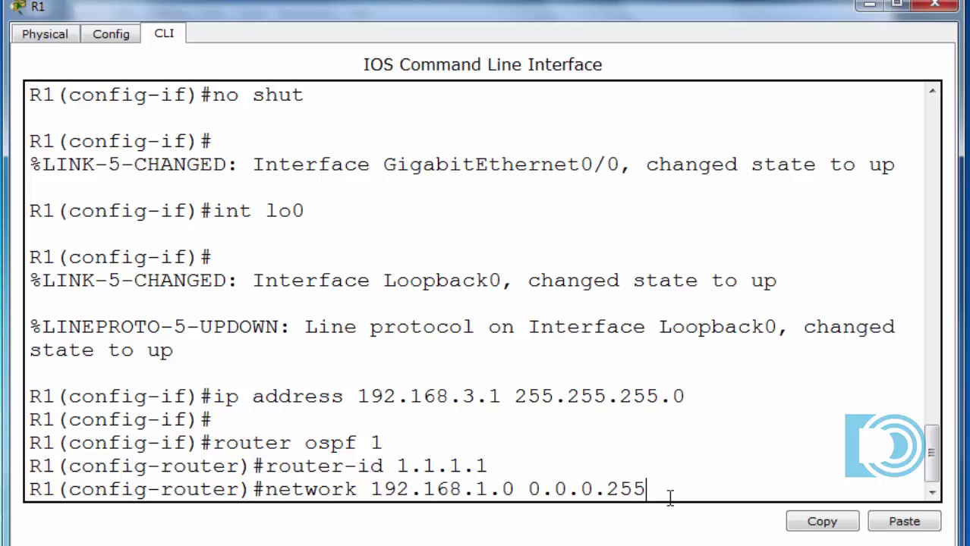
pyautogui.write(' area')
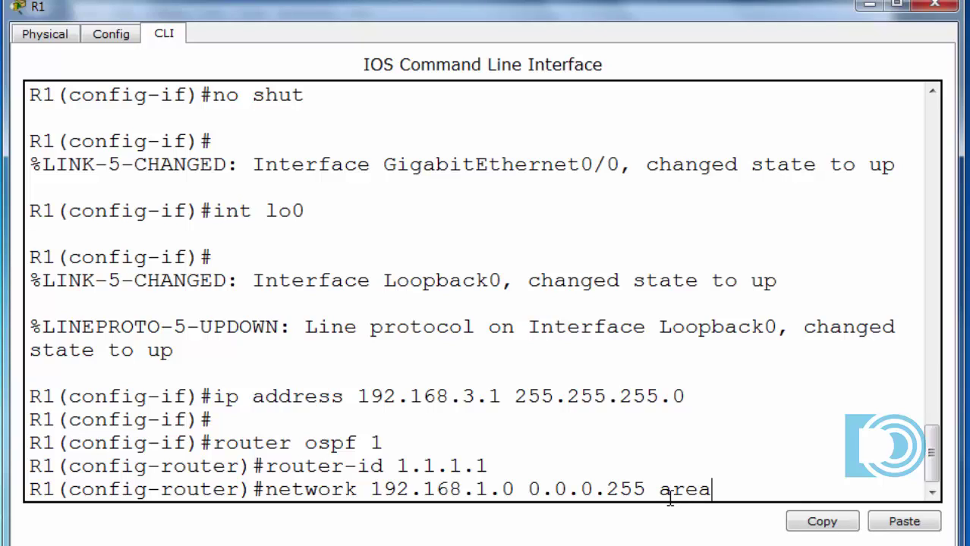
pyautogui.write(' 1')
pyautogui.press('Return')
# Step: Advertise network 192.168.2.0 with wildcard mask 0.0.0.255 in area 1 on R1 by editing the previous network command
pyautogui.press('Up')
pyautogui.press('Left')
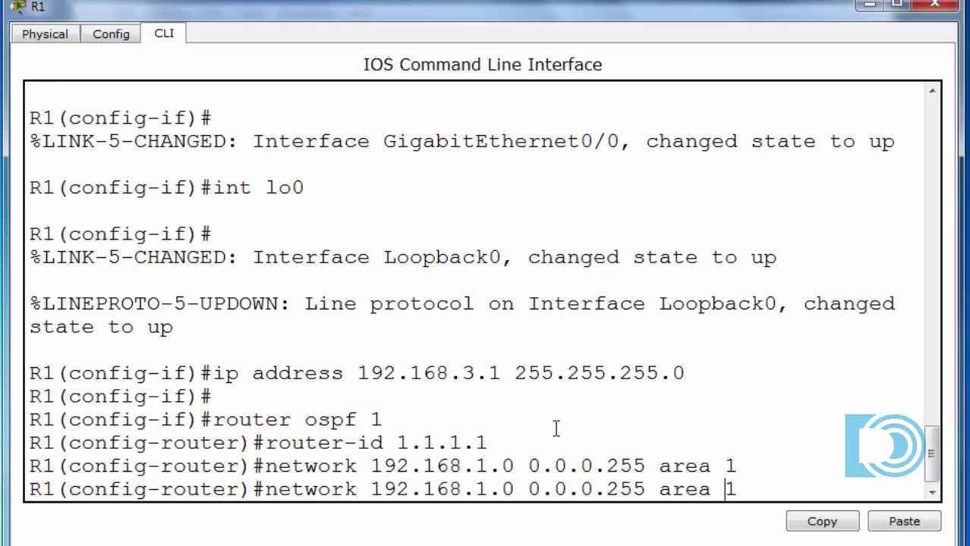
pyautogui.press('Left')
pyautogui.press('Left')
pyautogui.press('Left')
pyautogui.press('Left')
pyautogui.press('Left')
pyautogui.press('Left')
pyautogui.press('Left')
pyautogui.press('Left')
pyautogui.press('Left')
pyautogui.press('Left')
pyautogui.press('Left')
pyautogui.press('Left')
pyautogui.press('Left')
pyautogui.press('Left')
pyautogui.press('Left')
pyautogui.press('Left')
pyautogui.press('Left')
pyautogui.press('BackSpace')
pyautogui.write('2')
pyautogui.press('Delete')
pyautogui.write('.')
pyautogui.press('Return')
# Step: Advertise R1's loopback network 192.168.3.0 with wildcard mask 0.0.0.255 in area 1 and return to the topology
pyautogui.press('Up')
pyautogui.press('Left')
pyautogui.press('Left')
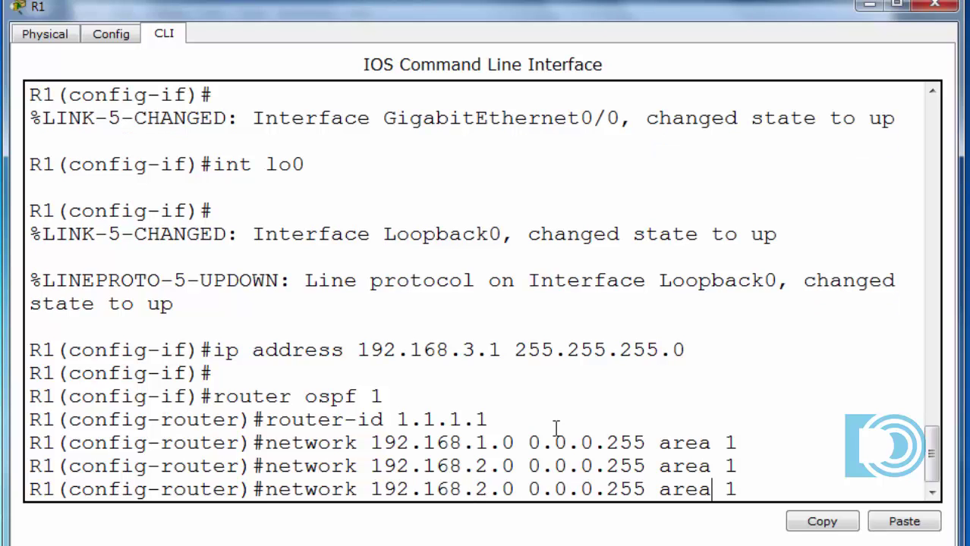
pyautogui.press('Left')
pyautogui.press('Left')
pyautogui.press('Left')
pyautogui.press('Left')
pyautogui.press('Left')
pyautogui.press('Left')
pyautogui.press('Left')
pyautogui.press('Left')
pyautogui.press('Left')
pyautogui.press('Left')
pyautogui.press('Left')
pyautogui.press('Left')
pyautogui.press('Left')
pyautogui.press('Left')
pyautogui.press('Left')
pyautogui.press('Left')
pyautogui.press('Left')
pyautogui.press('Left')
pyautogui.press('Left')
pyautogui.press('Left')
pyautogui.press('Right')
pyautogui.press('Right')
pyautogui.press('BackSpace')
pyautogui.write('3')
pyautogui.press('Return')
pyautogui.press('Return')
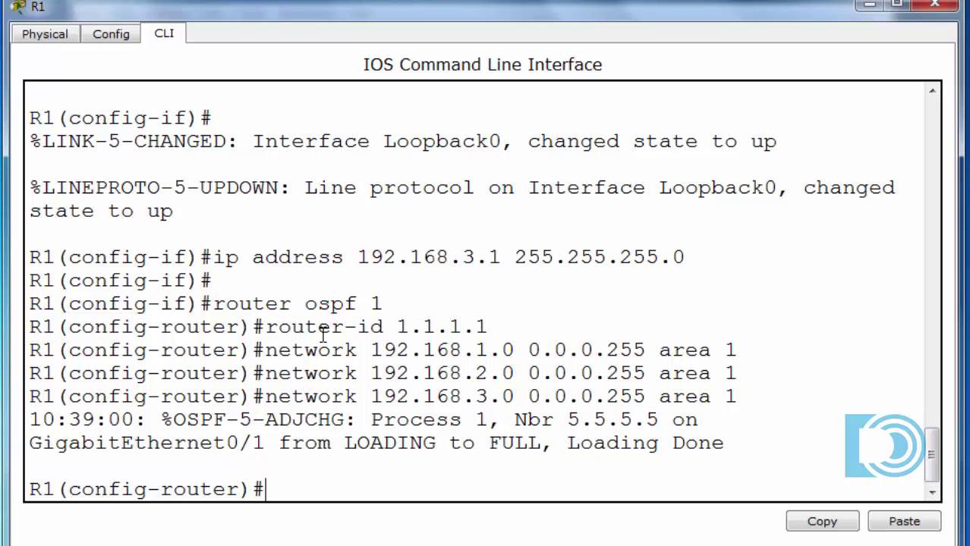
pyautogui.click(871, 9)
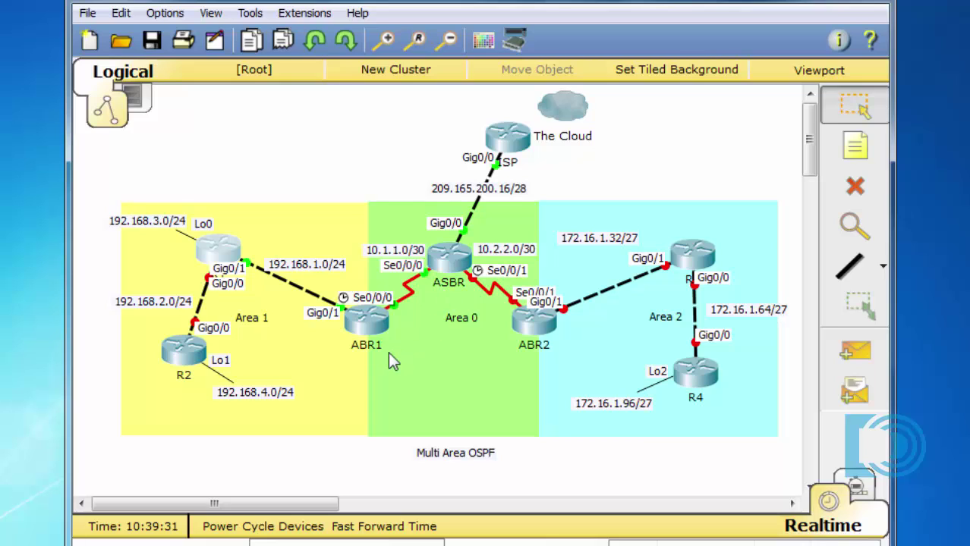
# Step: Open ASBR's command line, enter privileged mode and display its routing table with show ip route
pyautogui.click(448, 256)
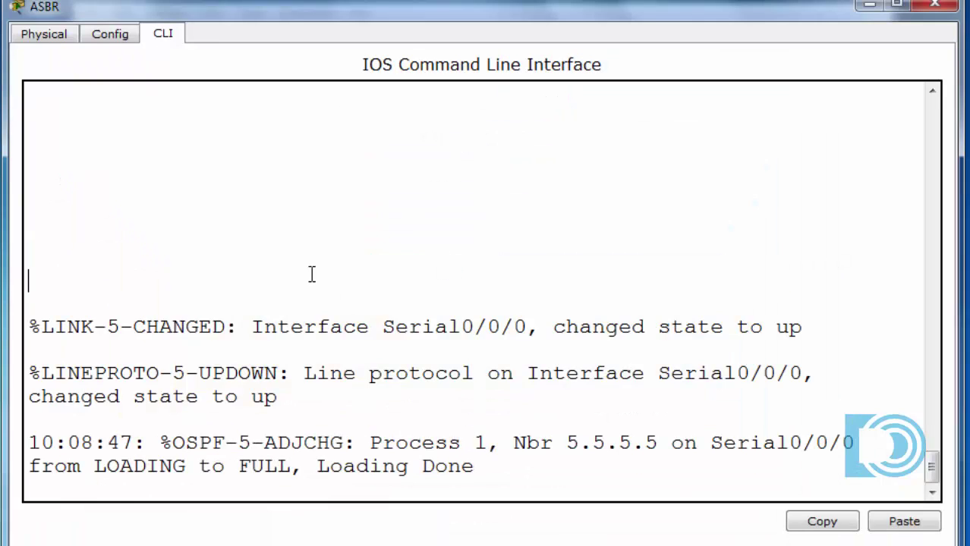
pyautogui.press('Return')
pyautogui.write('en')
pyautogui.press('Return')
pyautogui.write('sho')
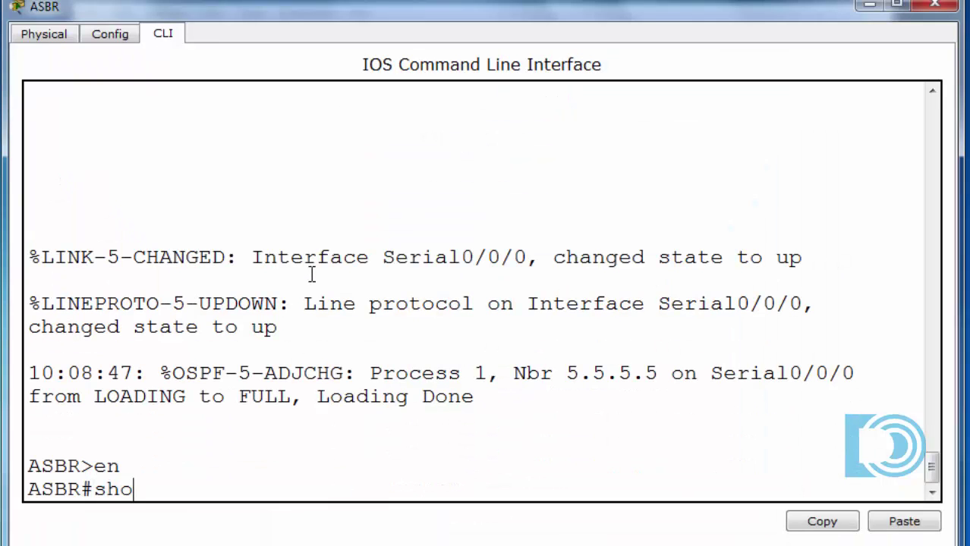
pyautogui.write('w ip rot')
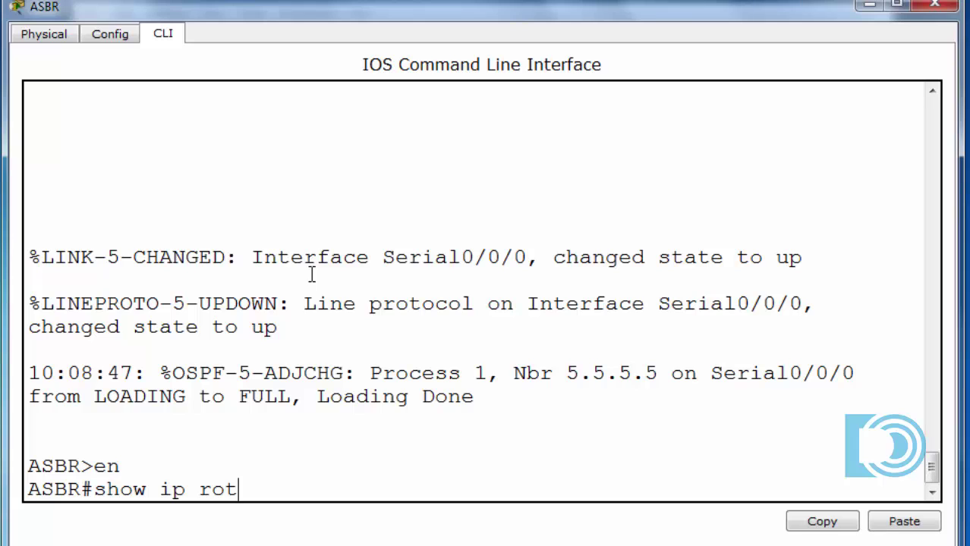
pyautogui.press('BackSpace')
pyautogui.write('ute')
pyautogui.press('Return')
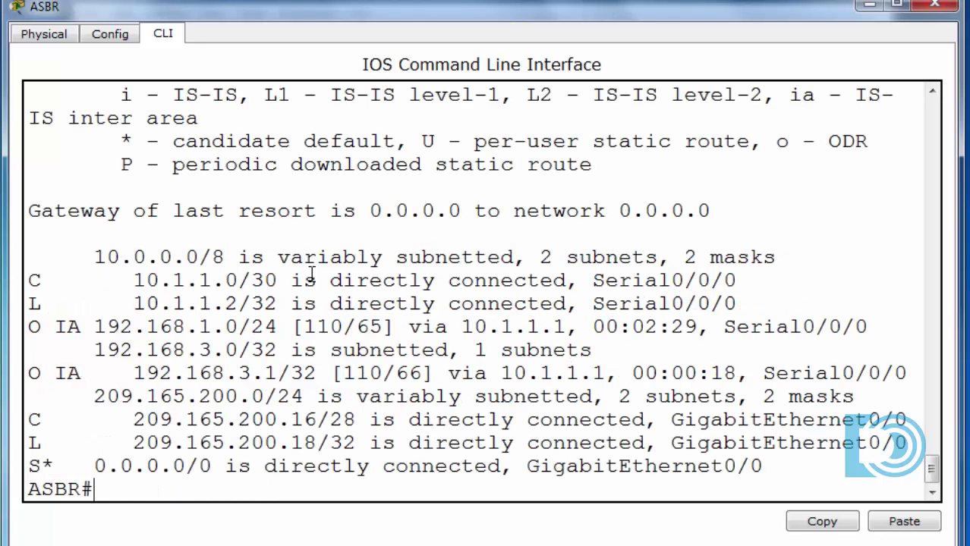
# Step: Examine the OSPF inter-area (O IA) entries in ASBR's routing table, then return to the topology
pyautogui.moveTo(958, 180); pyautogui.dragTo(968, 180)
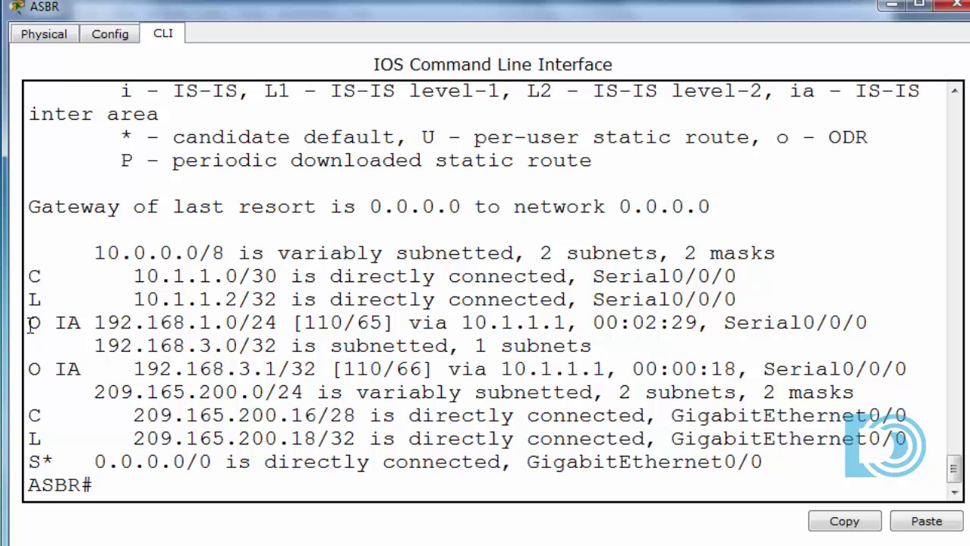
pyautogui.moveTo(28, 323); pyautogui.dragTo(54, 322)
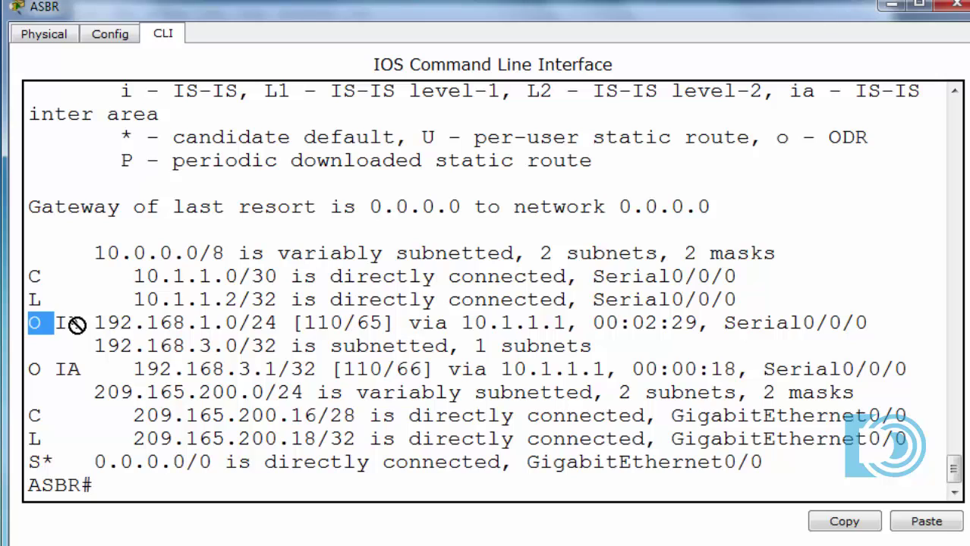
pyautogui.click(134, 354)
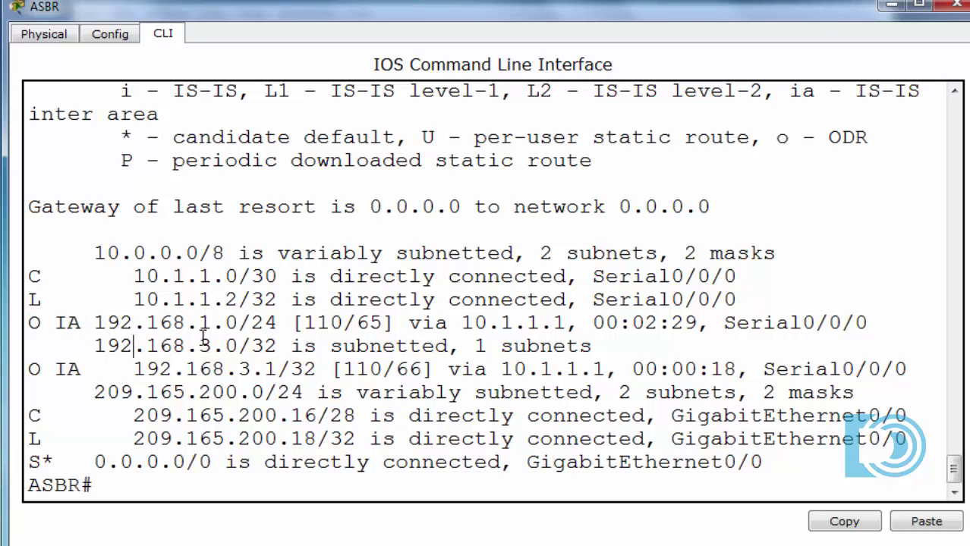
pyautogui.moveTo(240, 323); pyautogui.dragTo(180, 340)
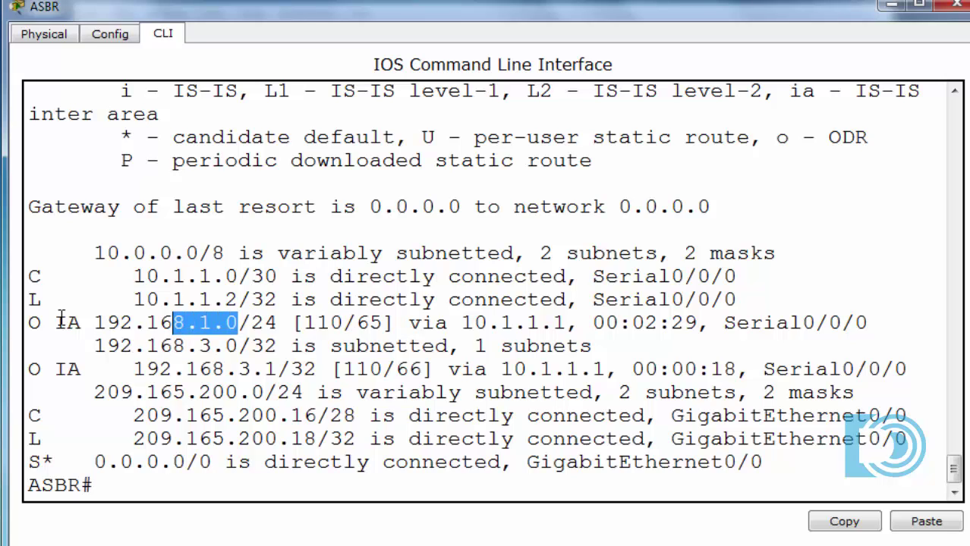
pyautogui.moveTo(54, 324); pyautogui.dragTo(82, 323)
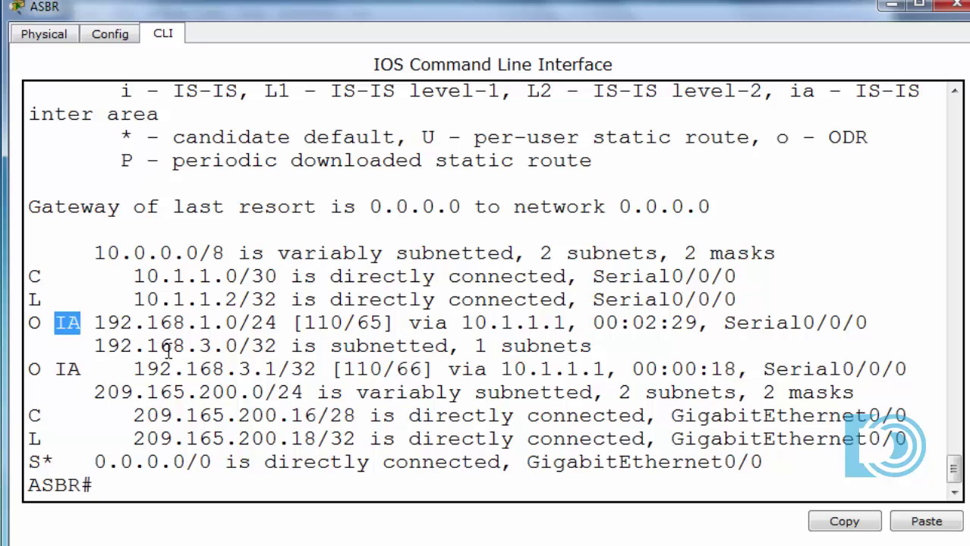
pyautogui.click(61, 340)
pyautogui.click(56, 345)
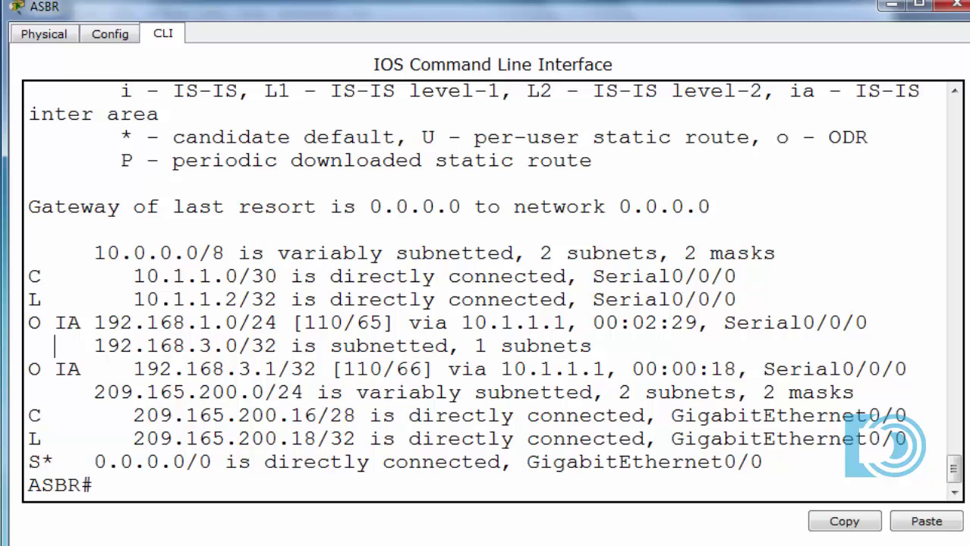
pyautogui.click(899, 6)
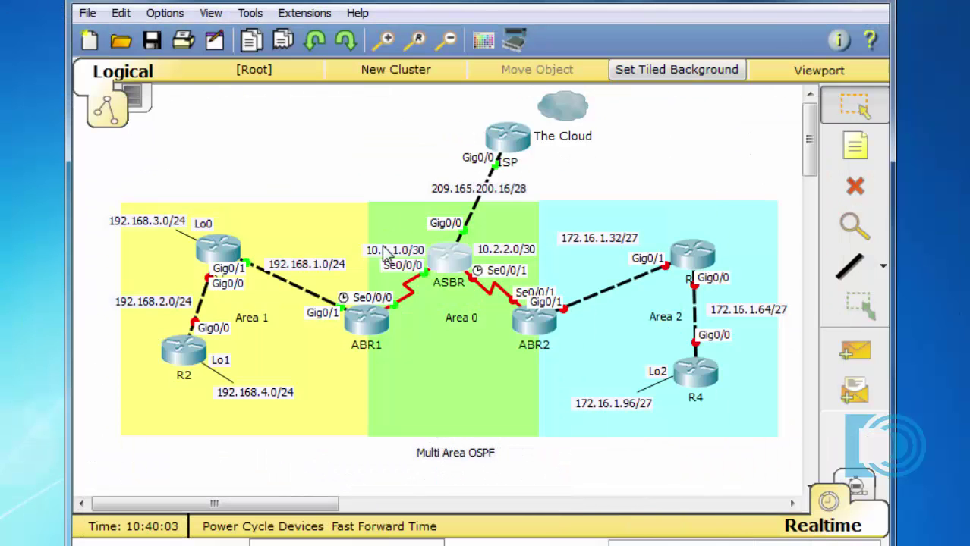
# Step: Open R1's command line, leave configuration mode and display its routing table with show ip route
pyautogui.click(218, 247)
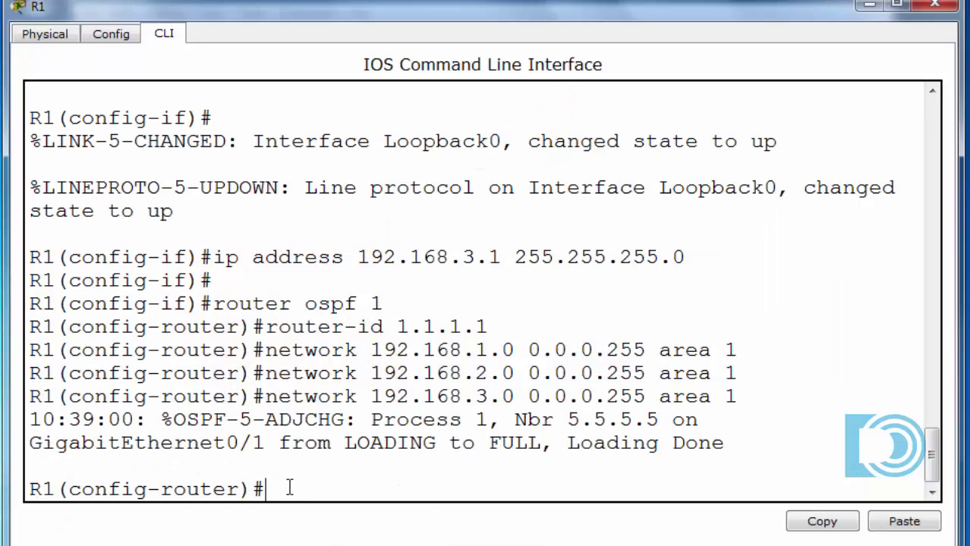
pyautogui.hotkey('ctrl', 'c')
pyautogui.write('show ')
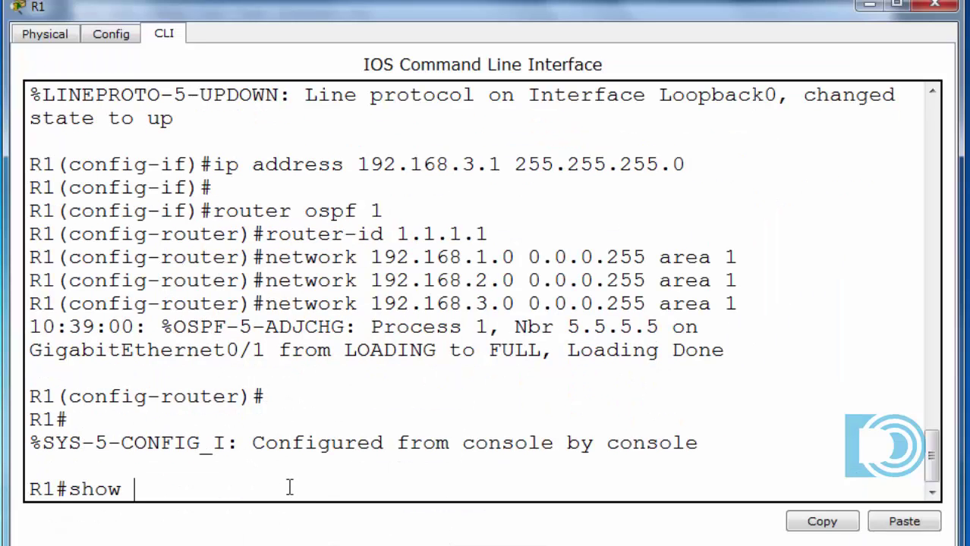
pyautogui.write('ip rjo')
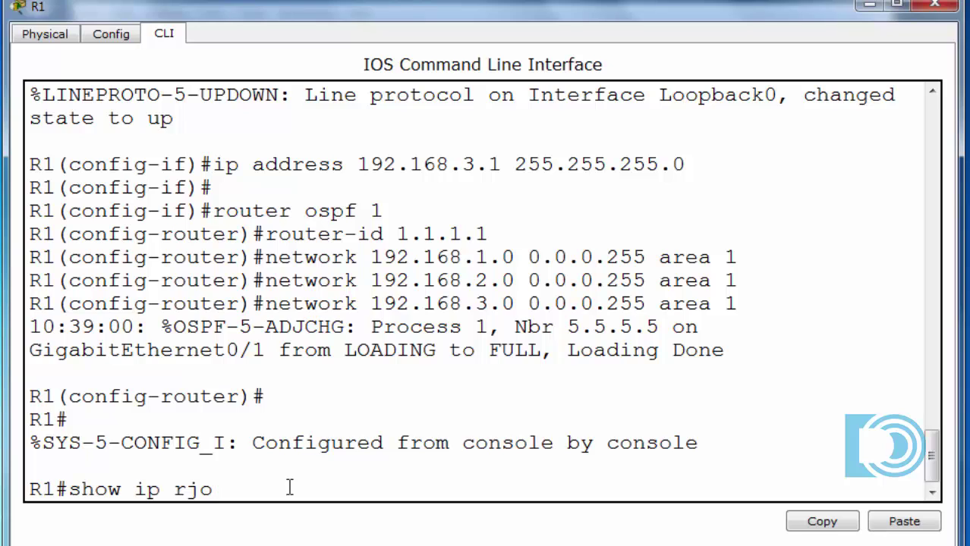
pyautogui.press('BackSpace')
pyautogui.press('BackSpace')
pyautogui.write('oute')
pyautogui.press('Return')
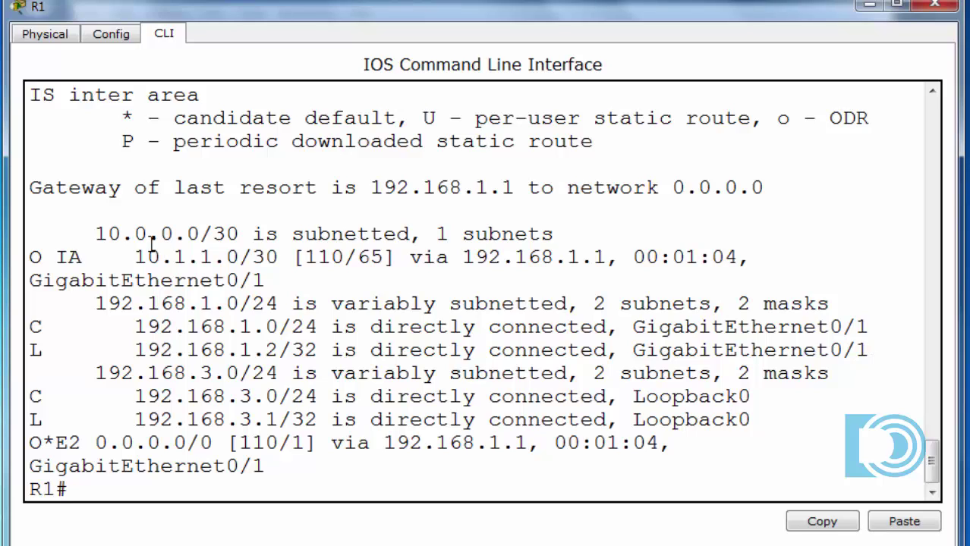
# Step: Examine the 10.1.1.0 inter-area route and the O*E2 default route in R1's routing table, then return to the topology
pyautogui.moveTo(135, 257); pyautogui.dragTo(240, 259)
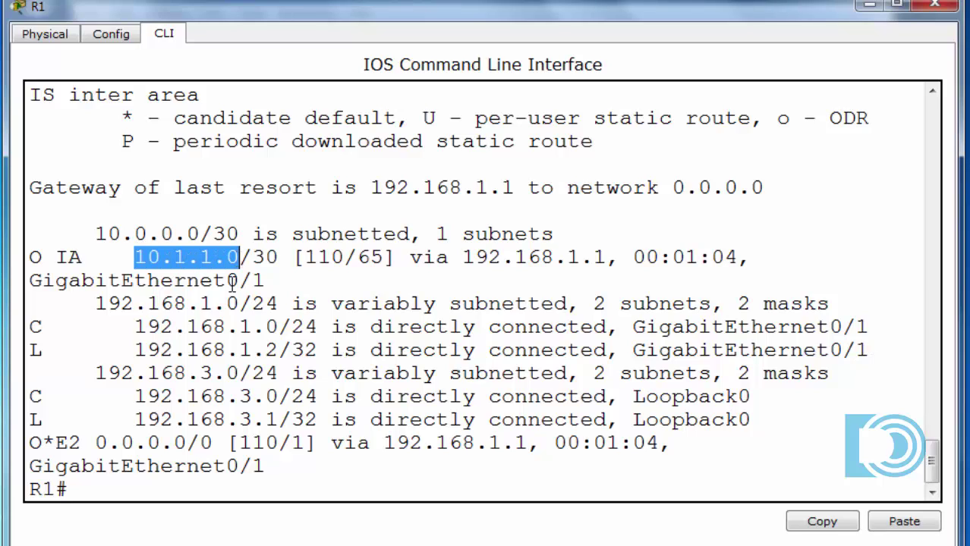
pyautogui.click(232, 282)
pyautogui.moveTo(42, 258); pyautogui.dragTo(90, 258)
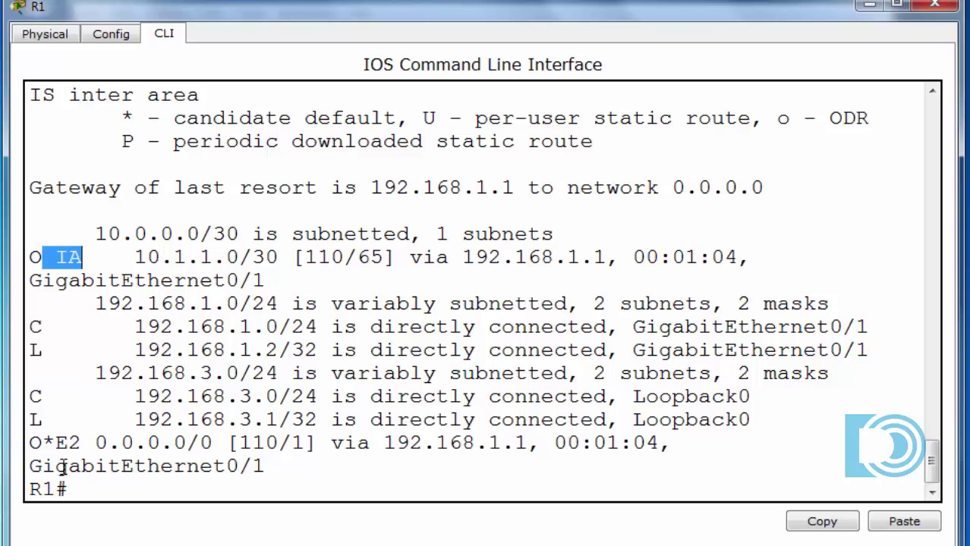
pyautogui.moveTo(30, 444); pyautogui.dragTo(216, 443)
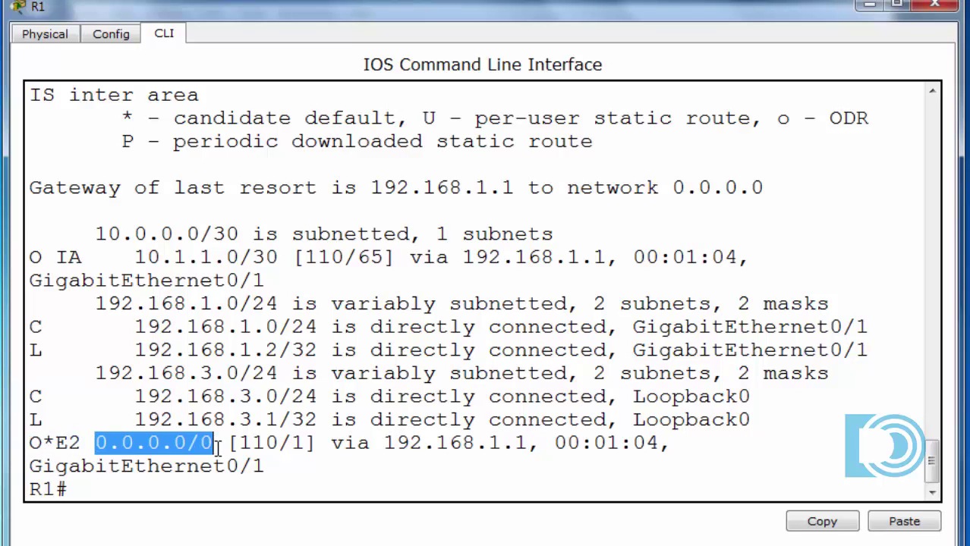
pyautogui.click(313, 463)
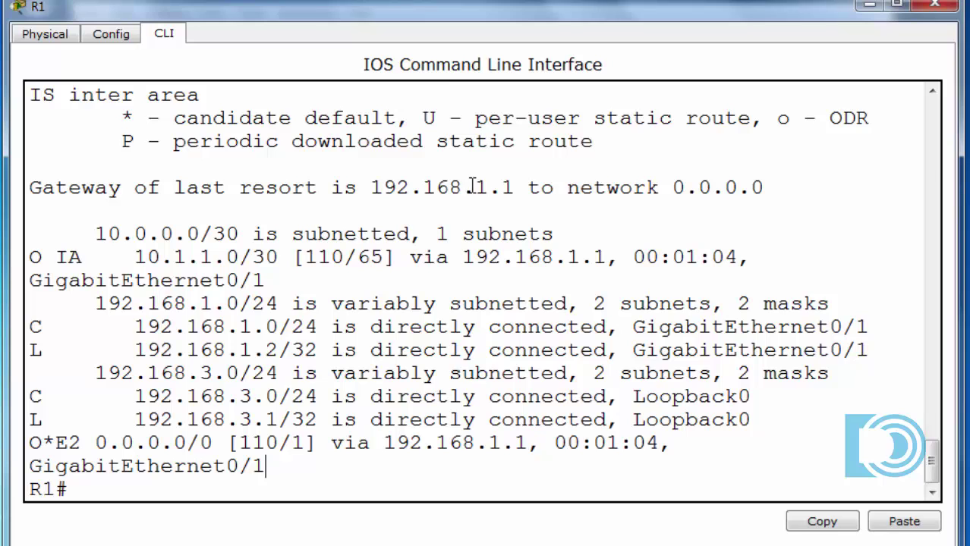
pyautogui.click(867, 7)
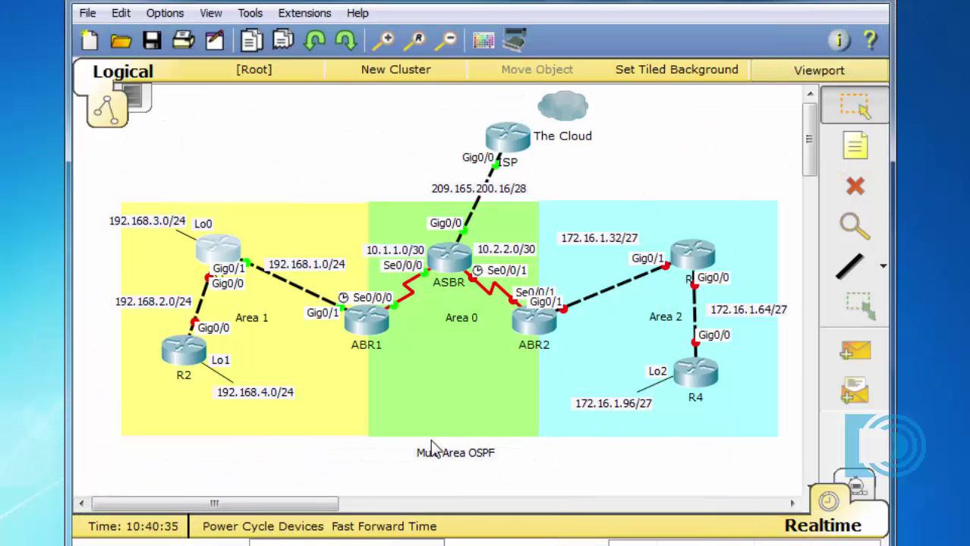